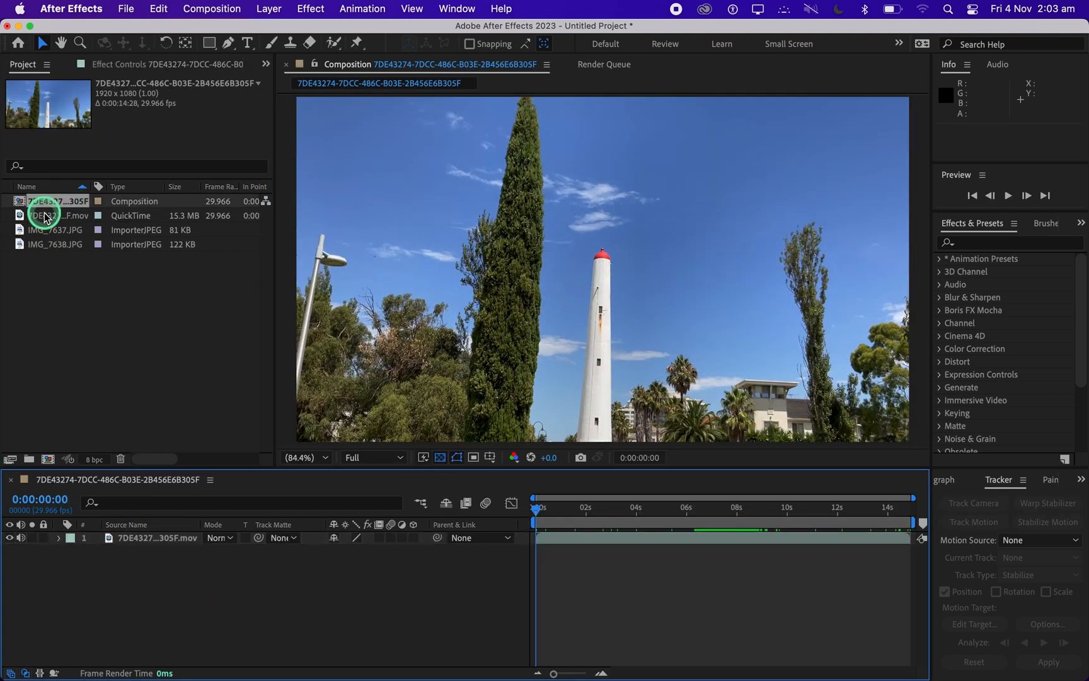
Place IMG_7637.JPG in the composition as a layer above the video footage.
left_click(46, 215)
left_click(52, 230)
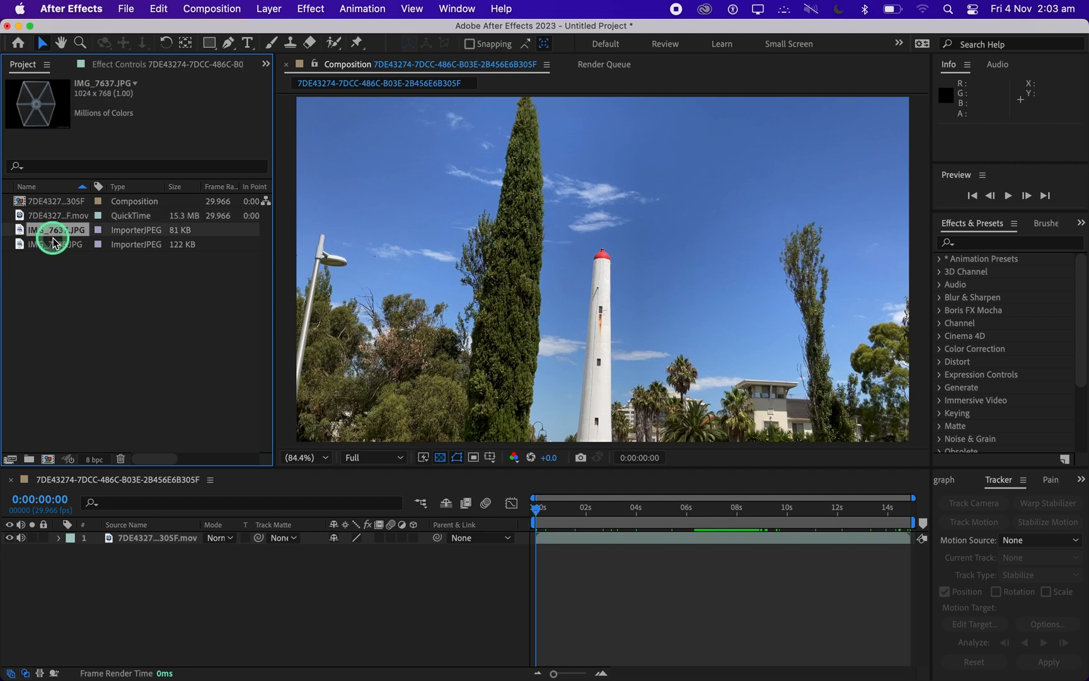
left_click_drag(52, 233, 113, 536)
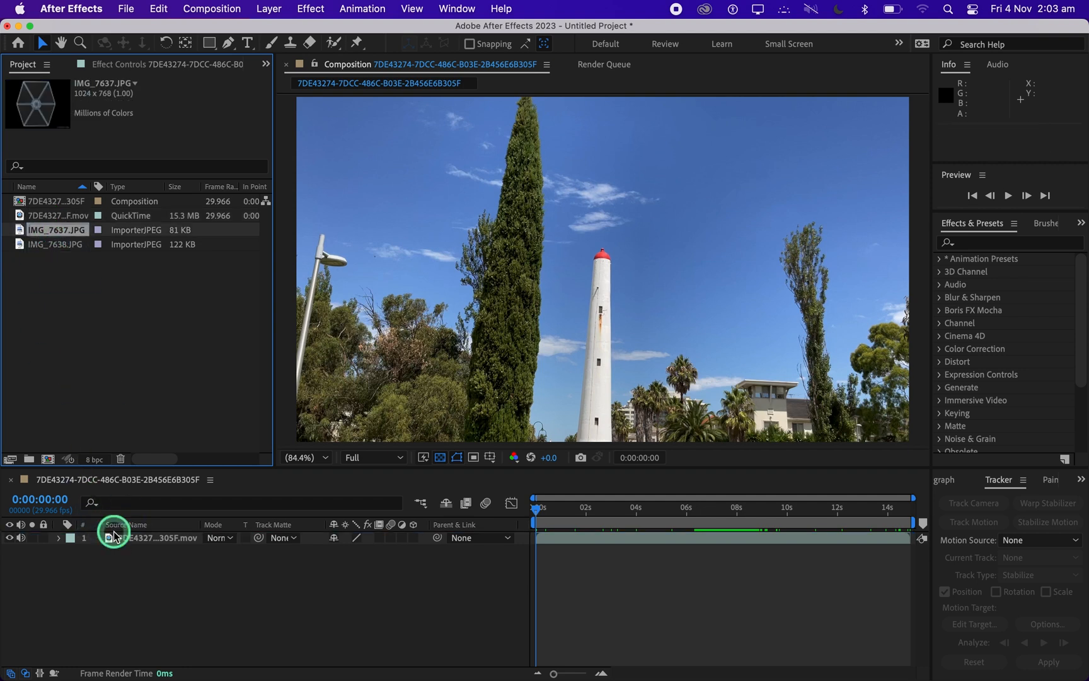
left_click_drag(80, 236, 175, 540)
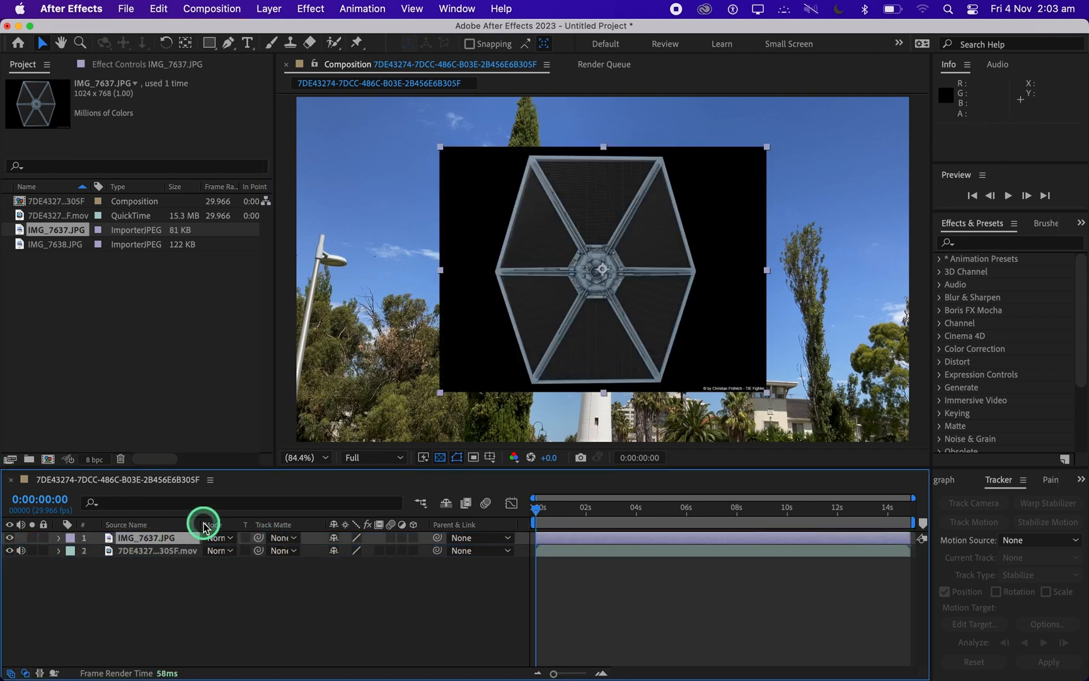
Enlarge the IMG_7637.JPG layer to a scale of 146%.
key("s")
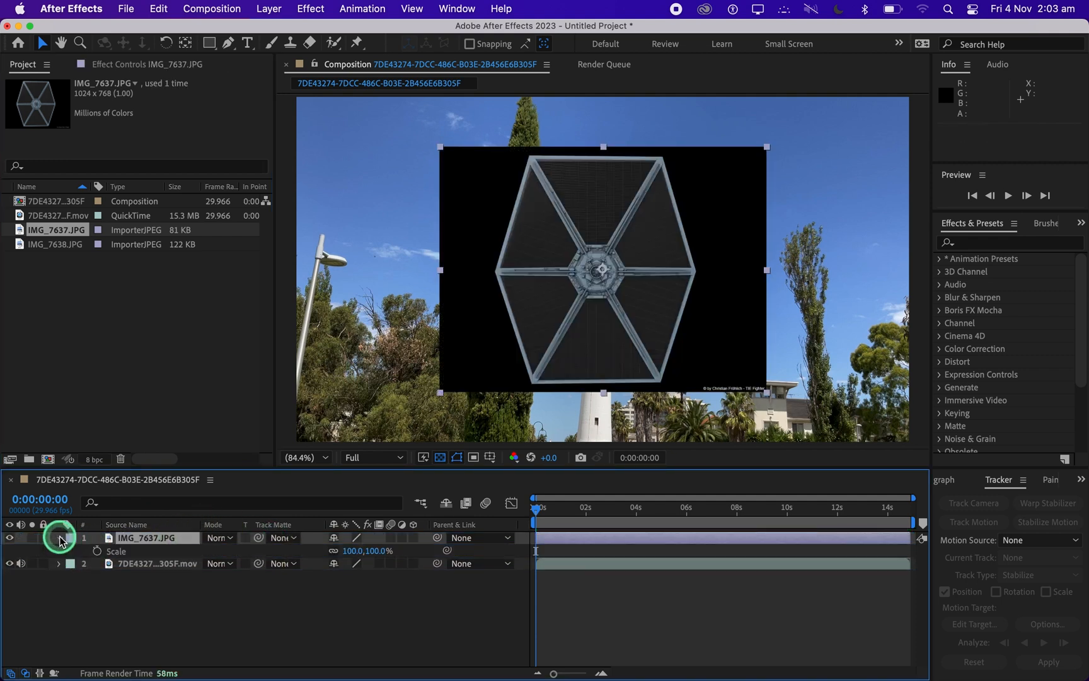
left_click(355, 552)
left_click_drag(356, 552, 393, 555)
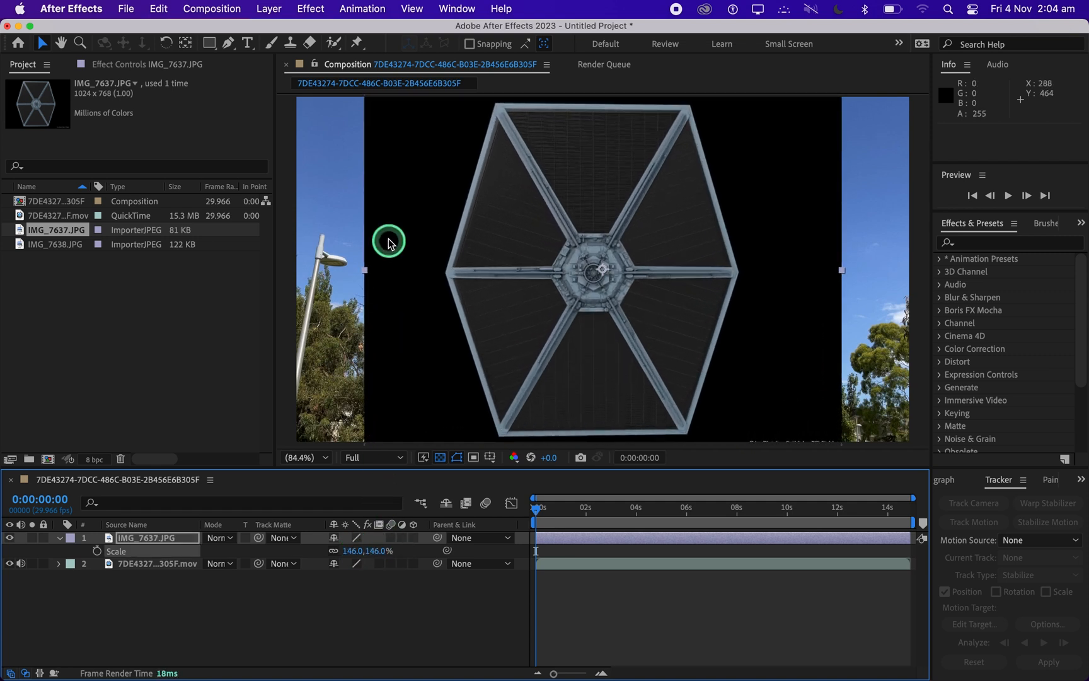
Start a Pen tool mask on the IMG_7637.JPG layer at the ship's left corner.
left_click(228, 44)
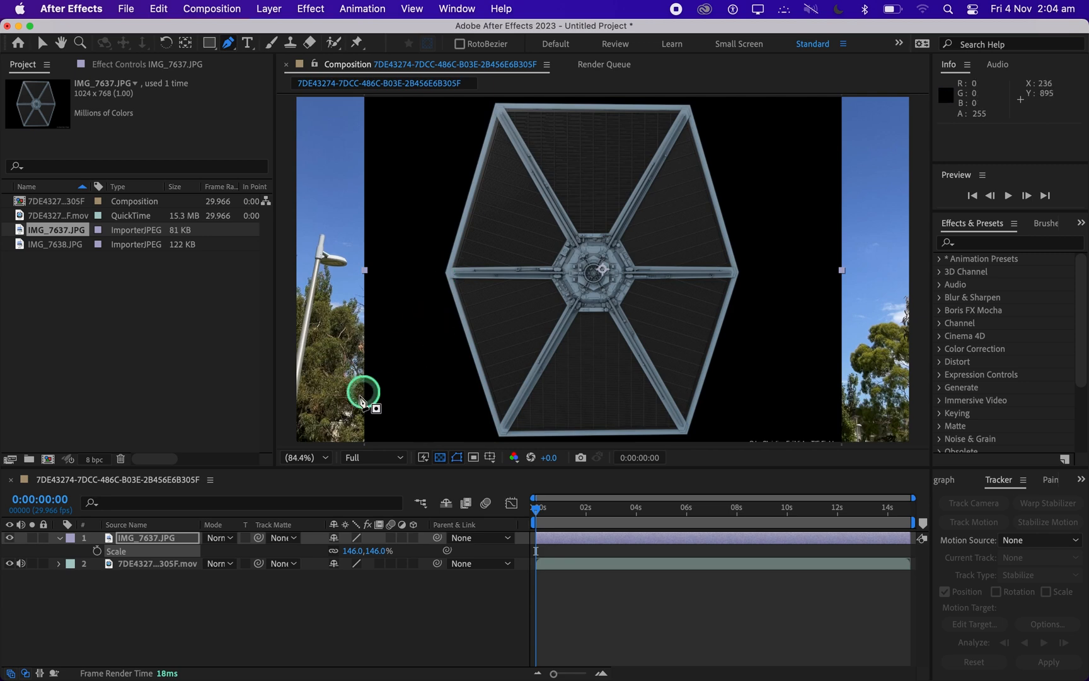
left_click(297, 456)
left_click(310, 376)
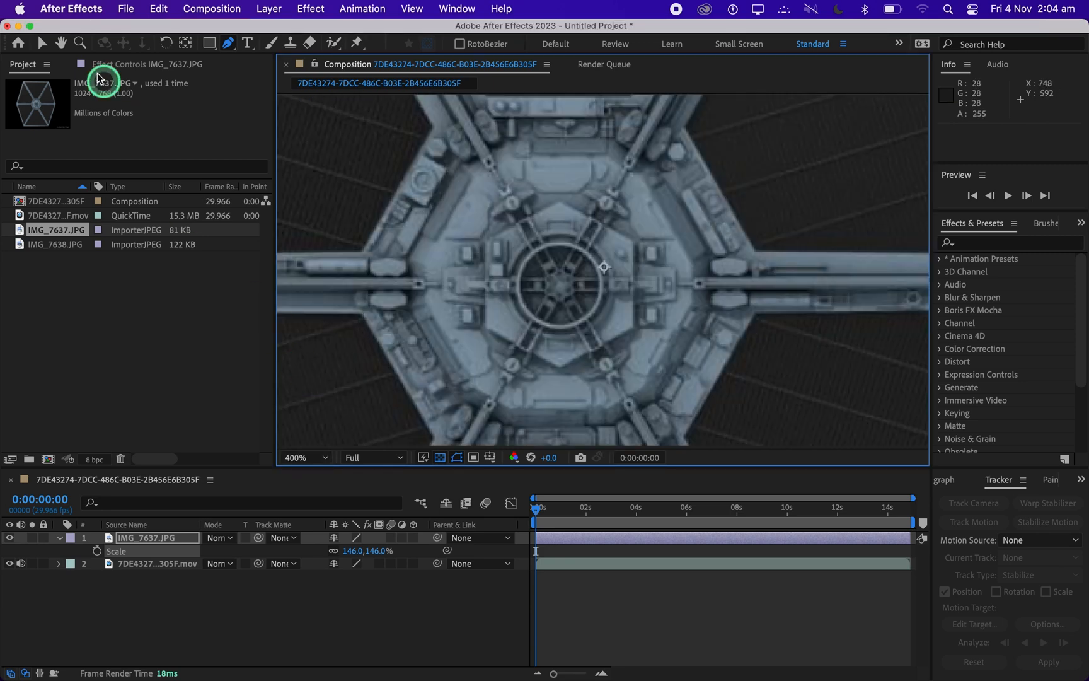
left_click(61, 42)
left_click_drag(1037, 46, 1025, 49)
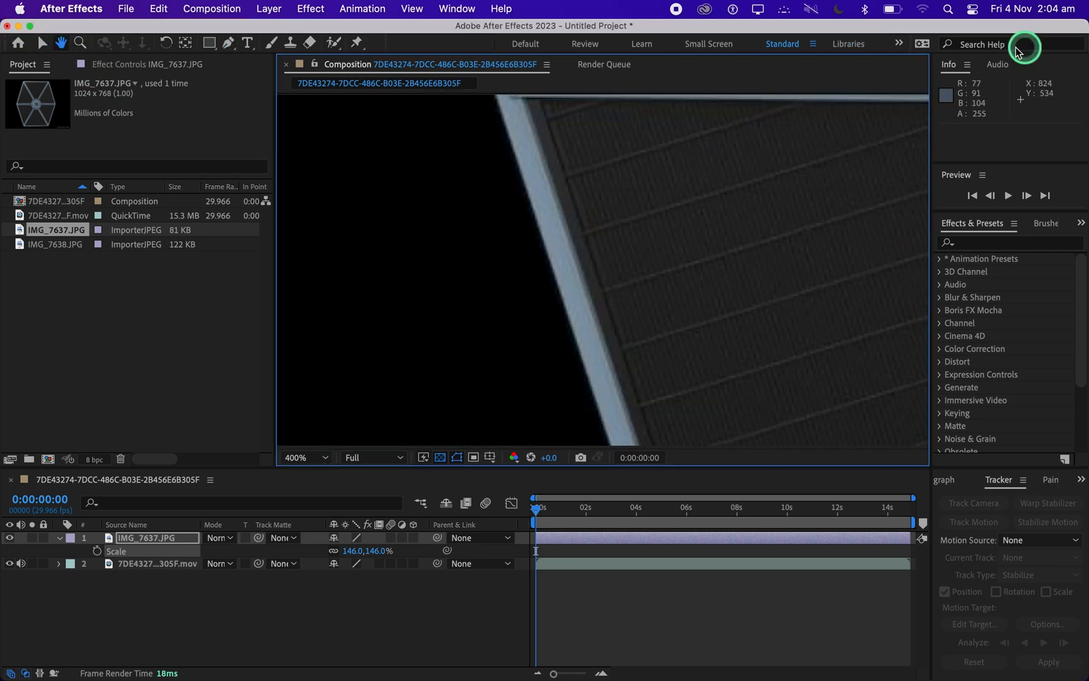
left_click_drag(661, 156, 661, 286)
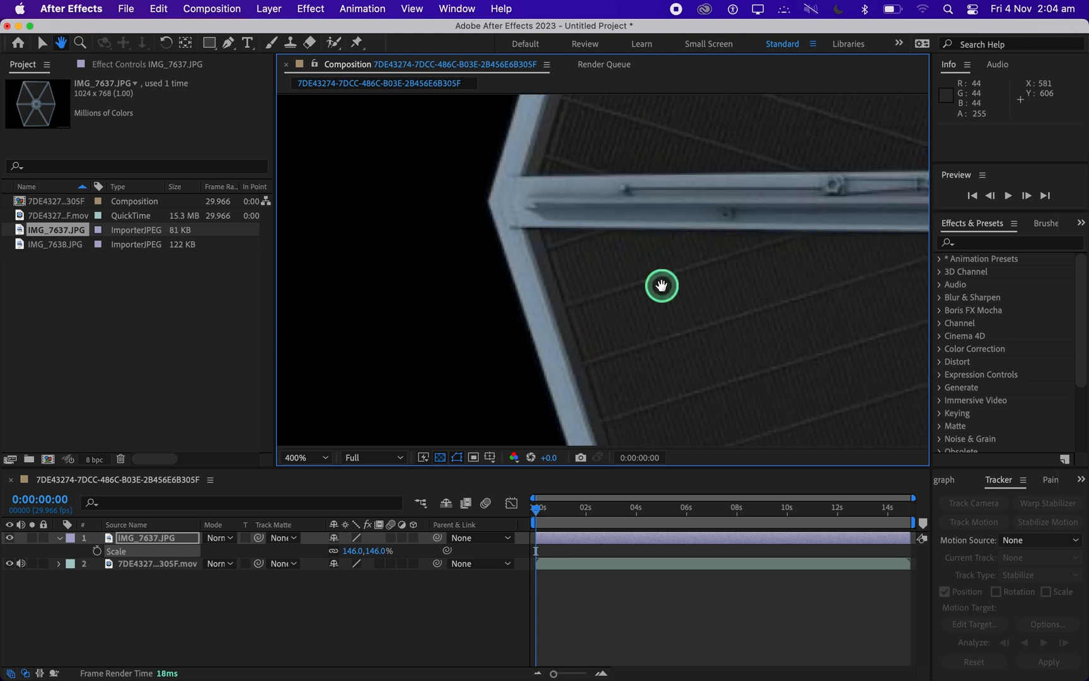
left_click(228, 44)
left_click(486, 214)
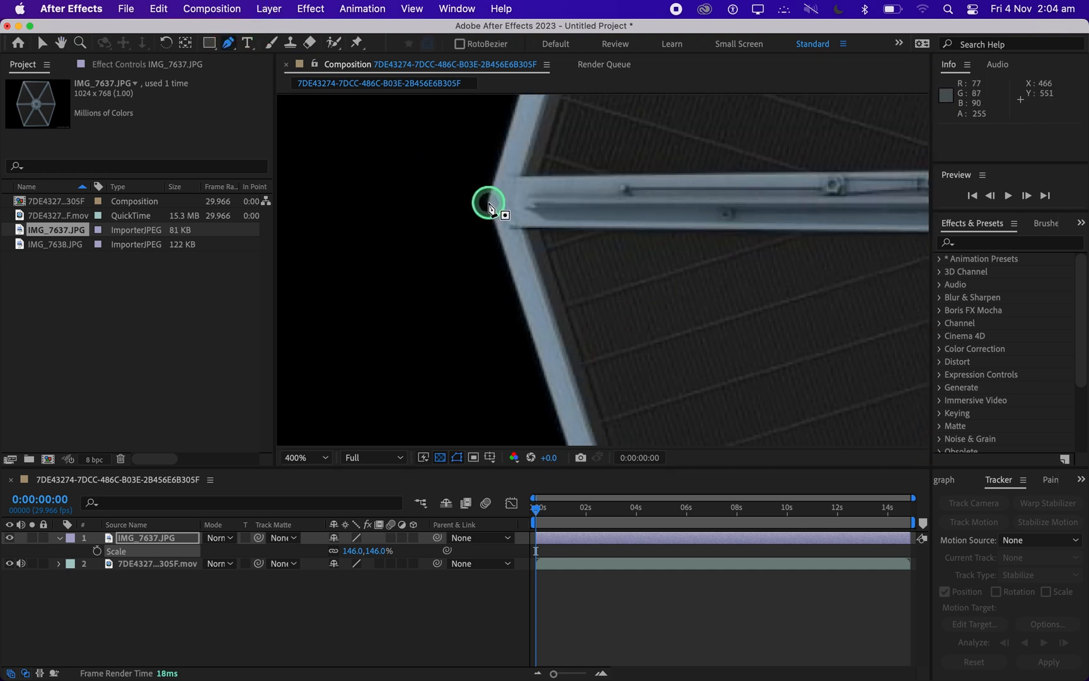
left_click(488, 202)
Continue the mask outline through the ship's lower-left and lower-right corners to its right corner.
left_click_drag(506, 278, 442, 104)
left_click(469, 219)
left_click_drag(621, 167, 302, 189)
left_click(675, 271)
left_click_drag(683, 189, 568, 429)
left_click(672, 177)
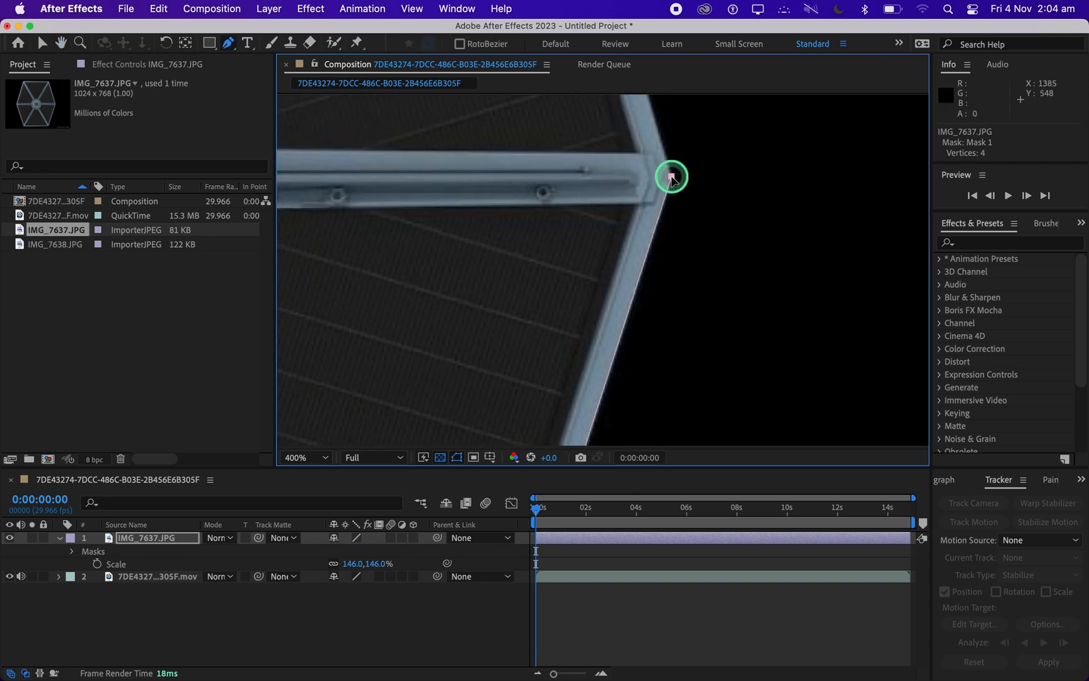
Add mask points at the ship's two upper corners and close the mask at the left corner.
left_click_drag(605, 139, 694, 416)
left_click(650, 139)
left_click(61, 43)
left_click_drag(353, 190, 869, 208)
left_click(360, 213)
left_click_drag(630, 379, 681, 151)
left_click(498, 326)
left_click(308, 462)
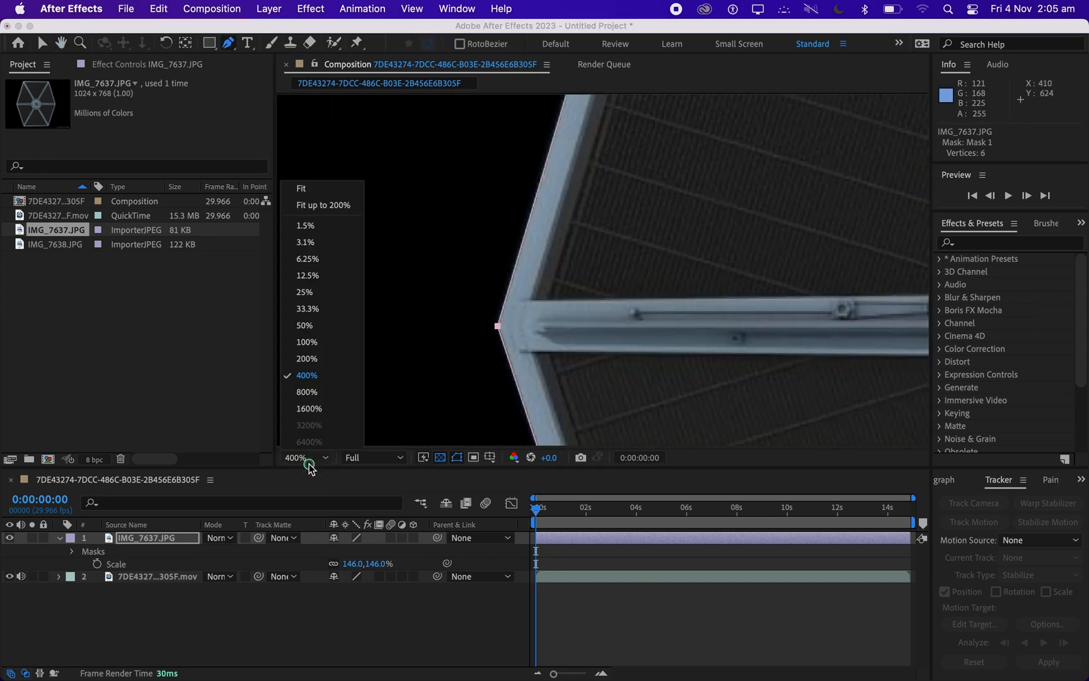
left_click(306, 187)
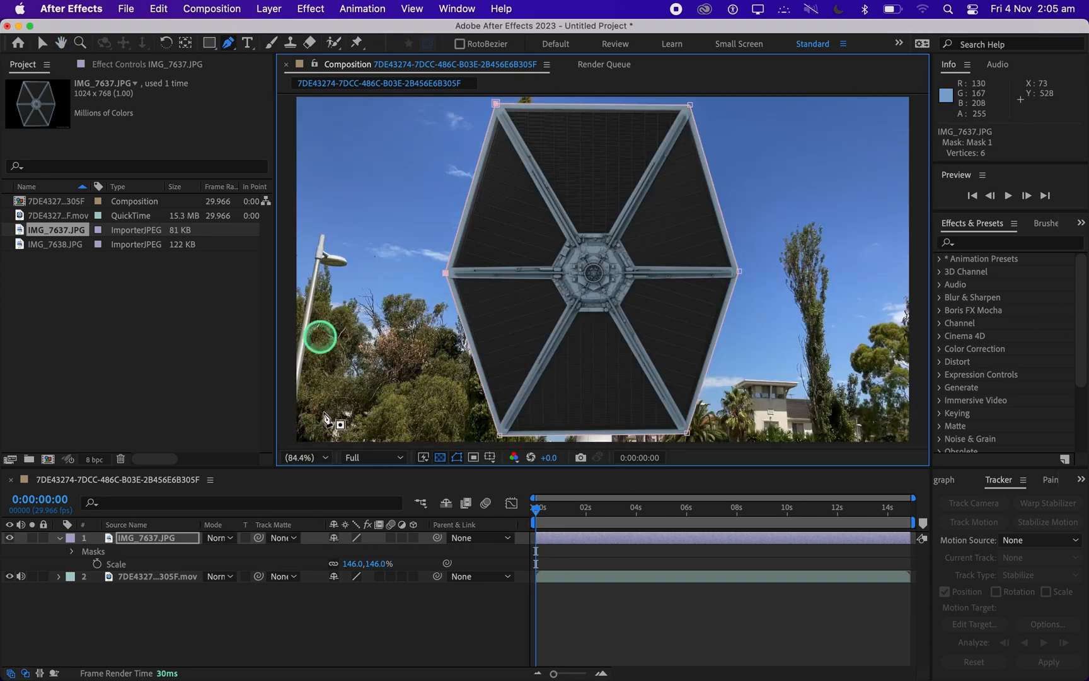
Shrink the masked ship layer to a scale of 14%.
left_click(342, 621)
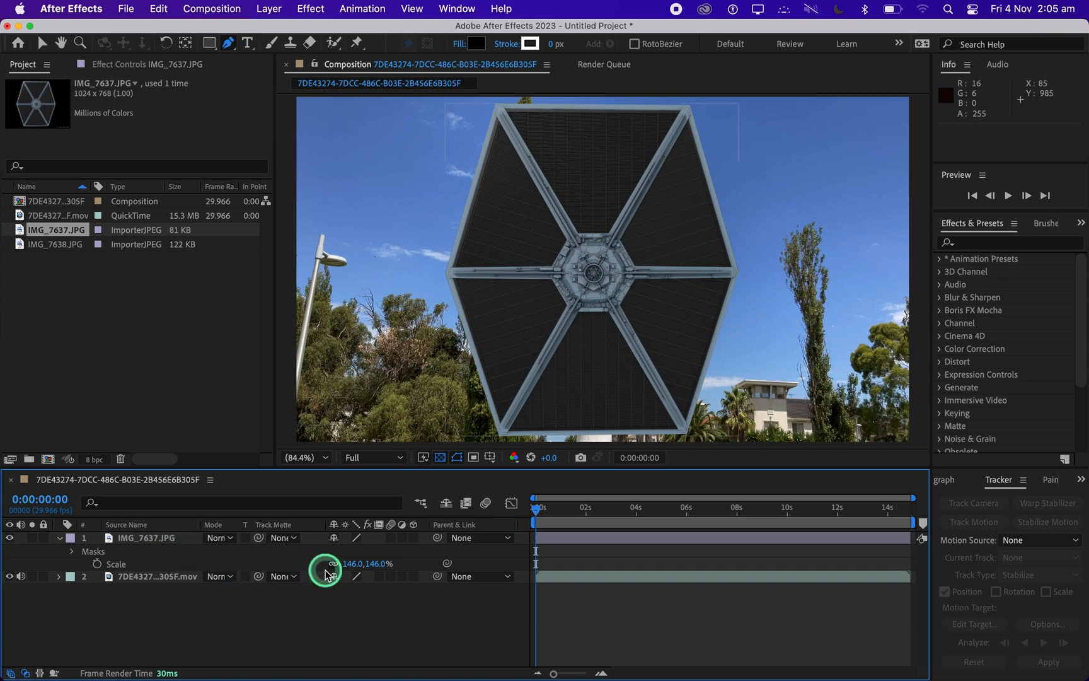
left_click_drag(353, 563, 272, 564)
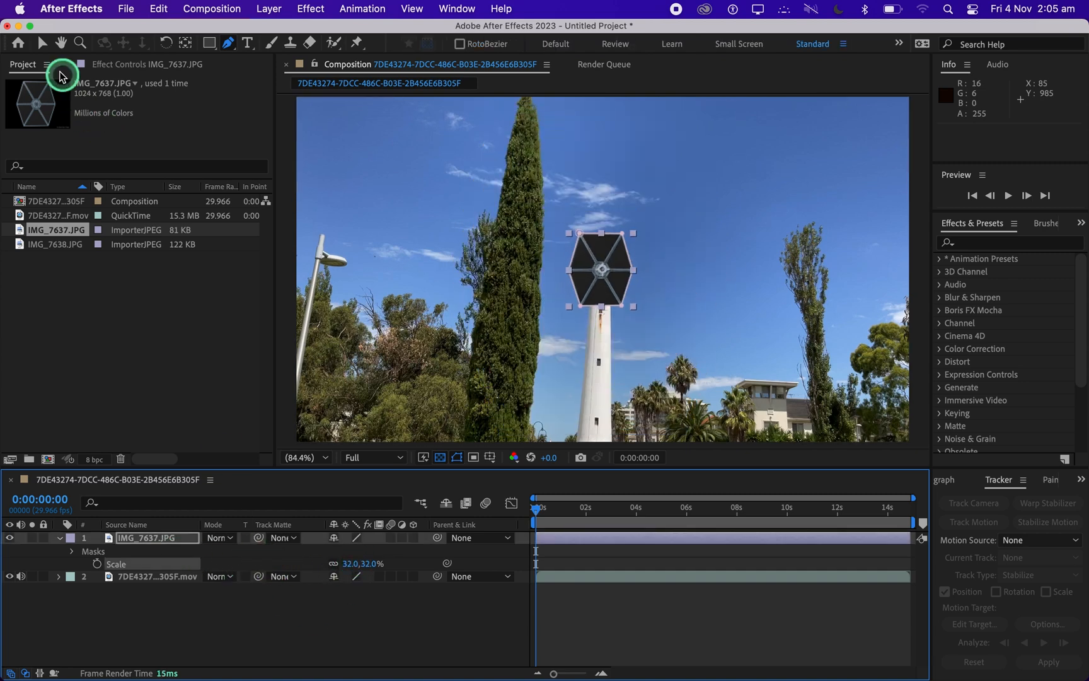
left_click(43, 43)
left_click_drag(348, 563, 336, 563)
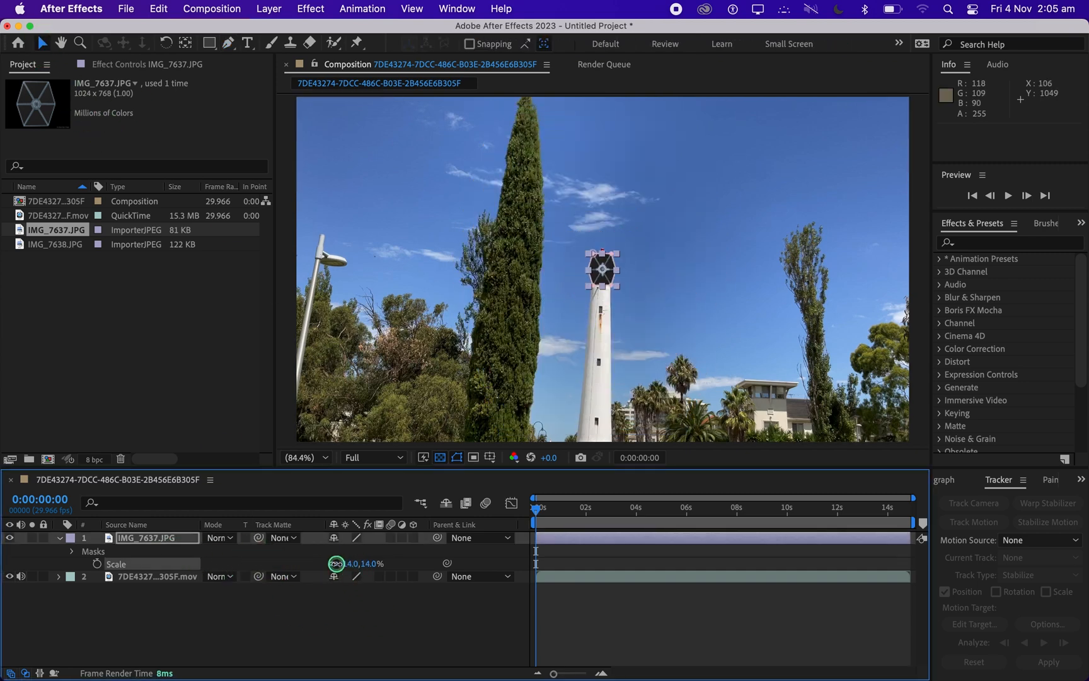
left_click(180, 640)
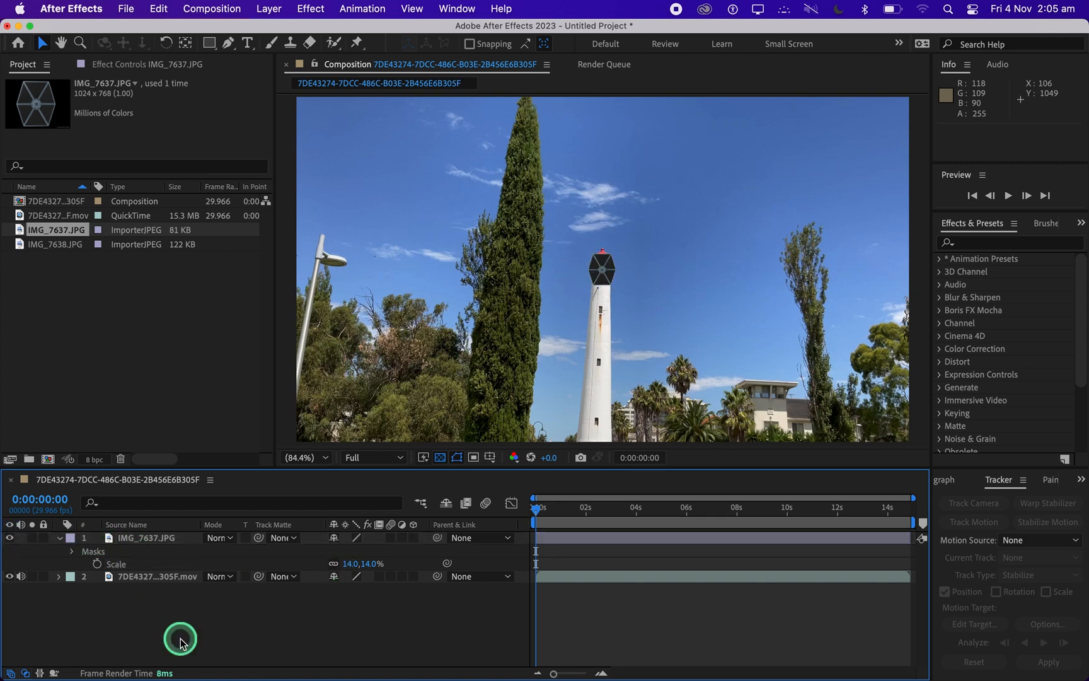
Rename the composition to Star Wars Ships.
left_click(180, 578)
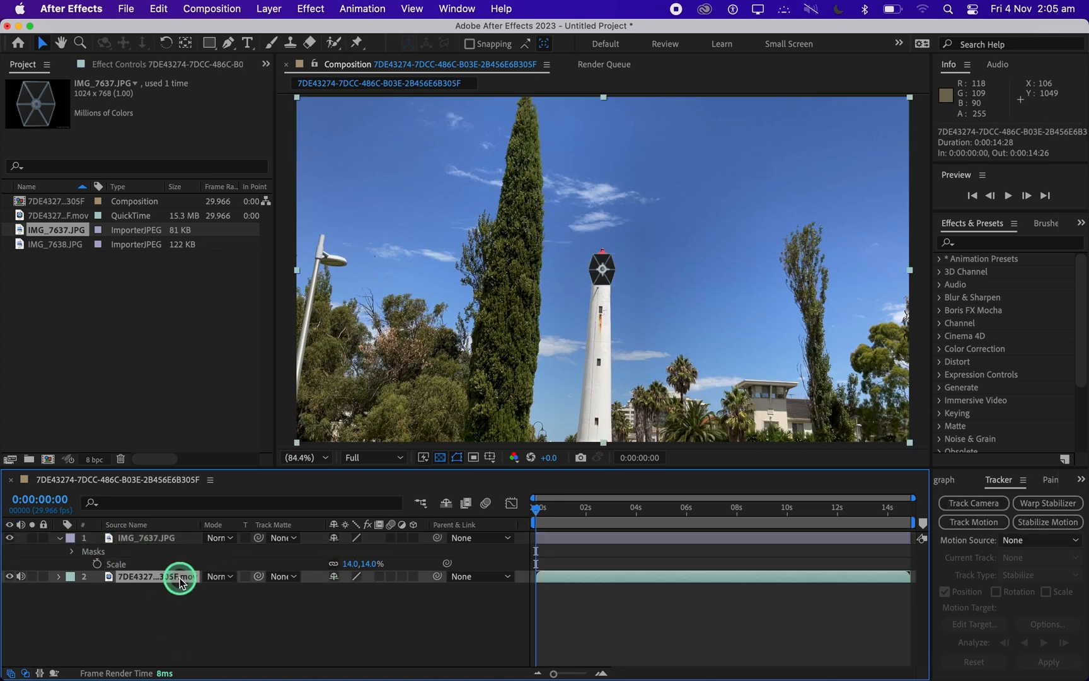
right_click(153, 481)
left_click(183, 390)
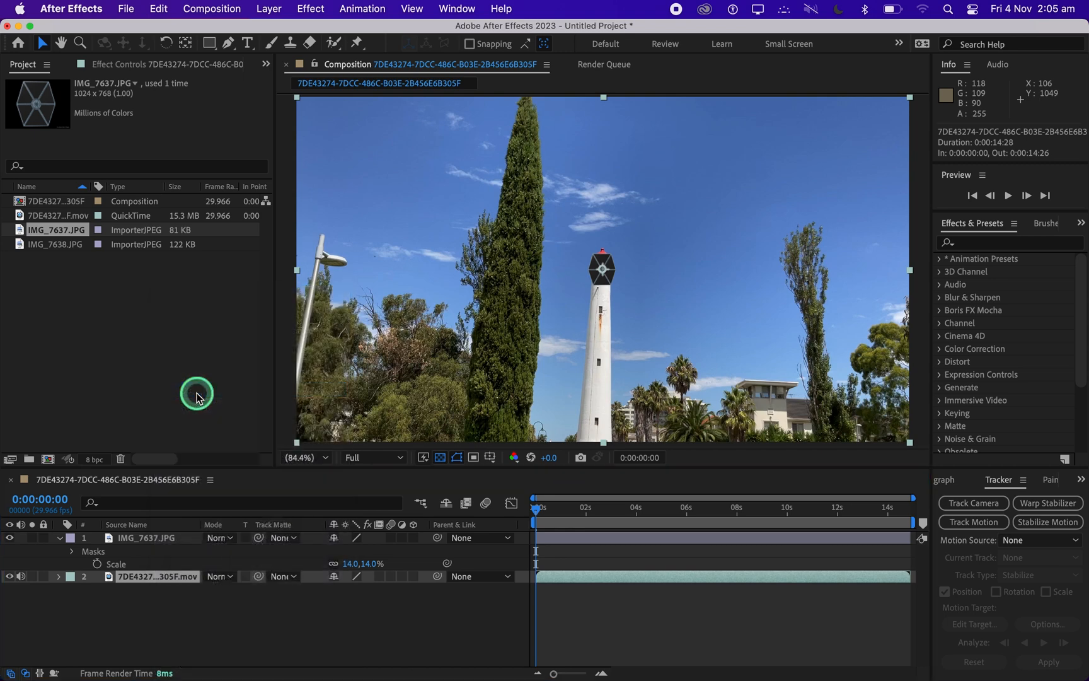
type("S")
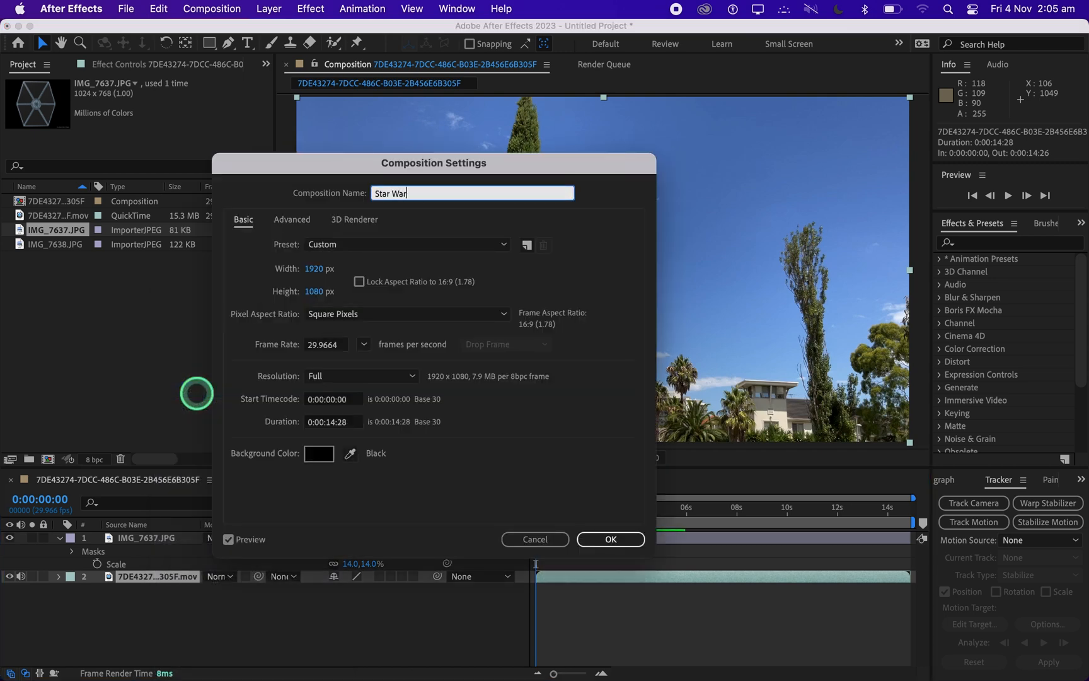
type("tar Wars Ships")
left_click(600, 541)
left_click(578, 539)
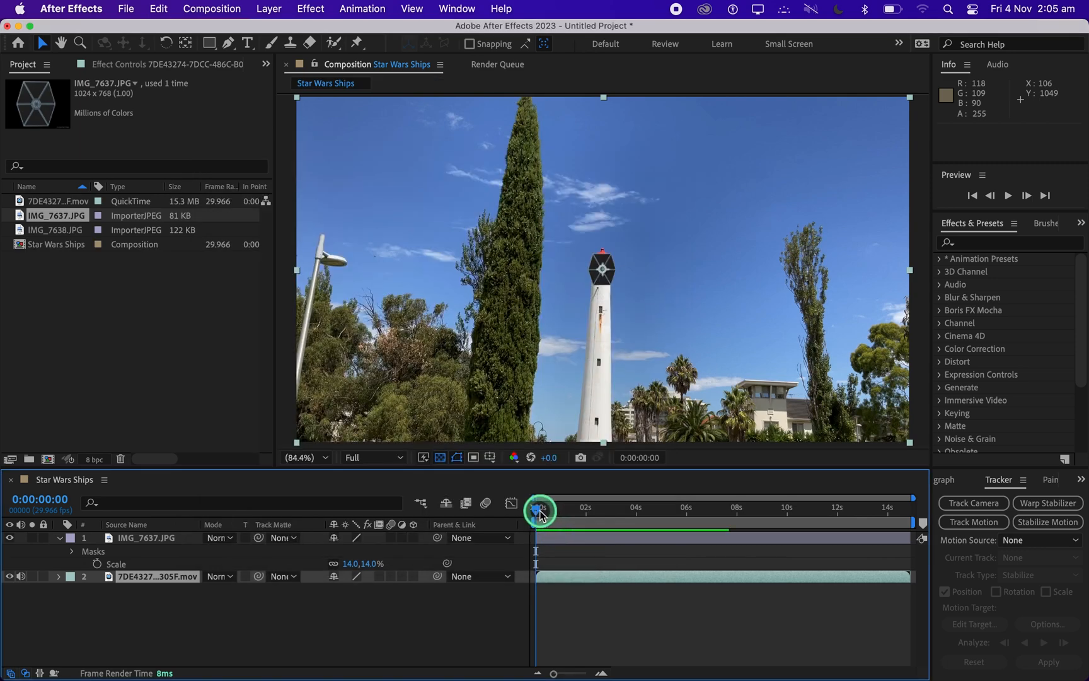
Trim the ends of the ship image layer and the footage layer to 0:00:08:26.
left_click_drag(540, 516, 759, 510)
left_click_drag(909, 536, 759, 539)
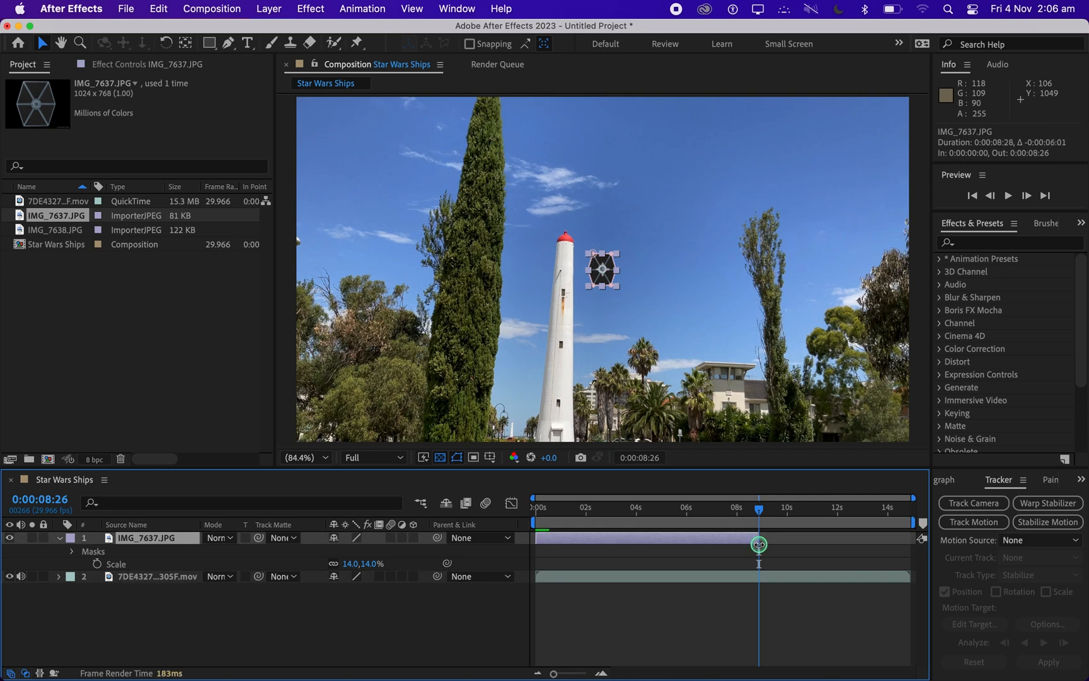
left_click_drag(910, 576, 759, 582)
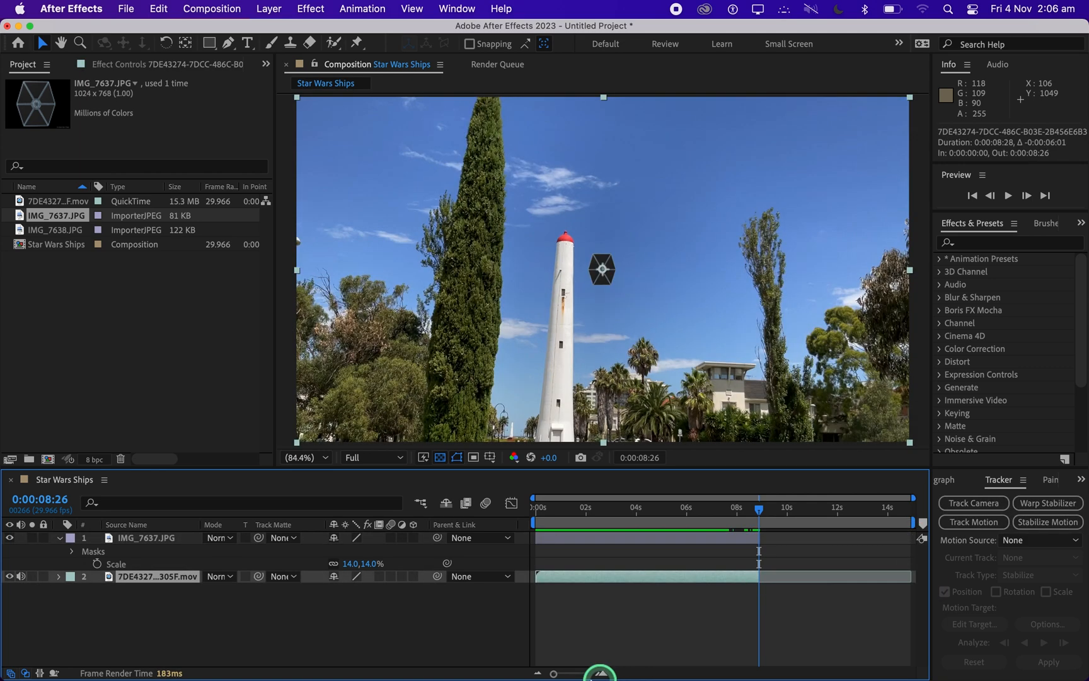
left_click(601, 674)
left_click_drag(800, 539, 718, 537)
left_click_drag(760, 579, 723, 579)
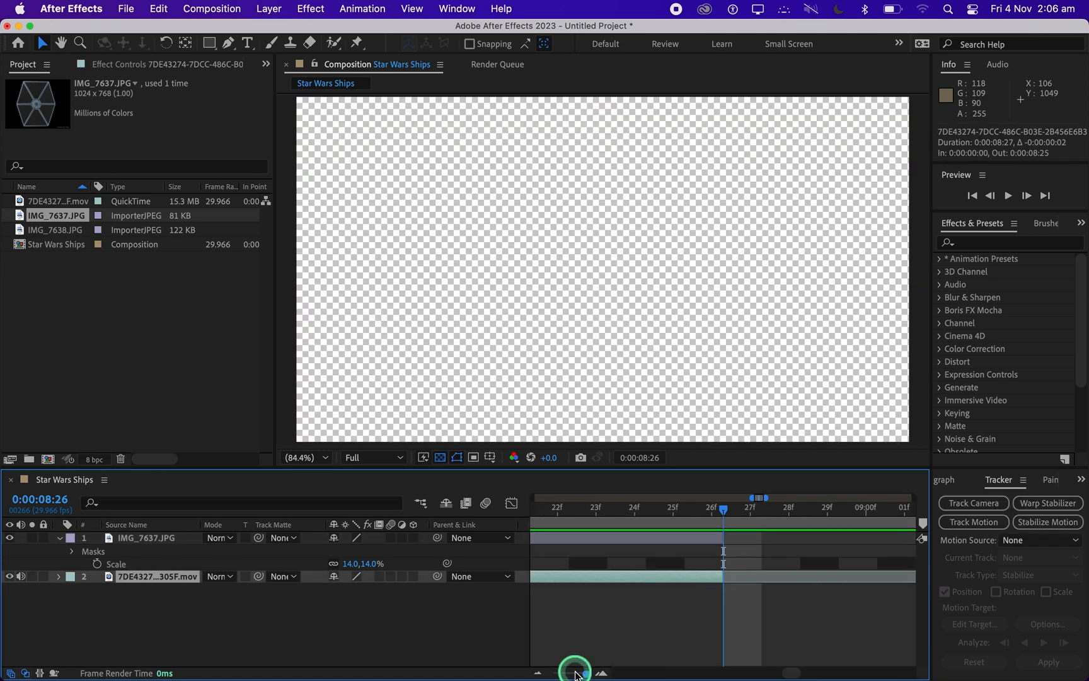
Set the composition's duration to 0:00:08:26 and return the playhead to the start.
left_click_drag(581, 673, 517, 671)
right_click(82, 476)
left_click(138, 394)
left_click(338, 423)
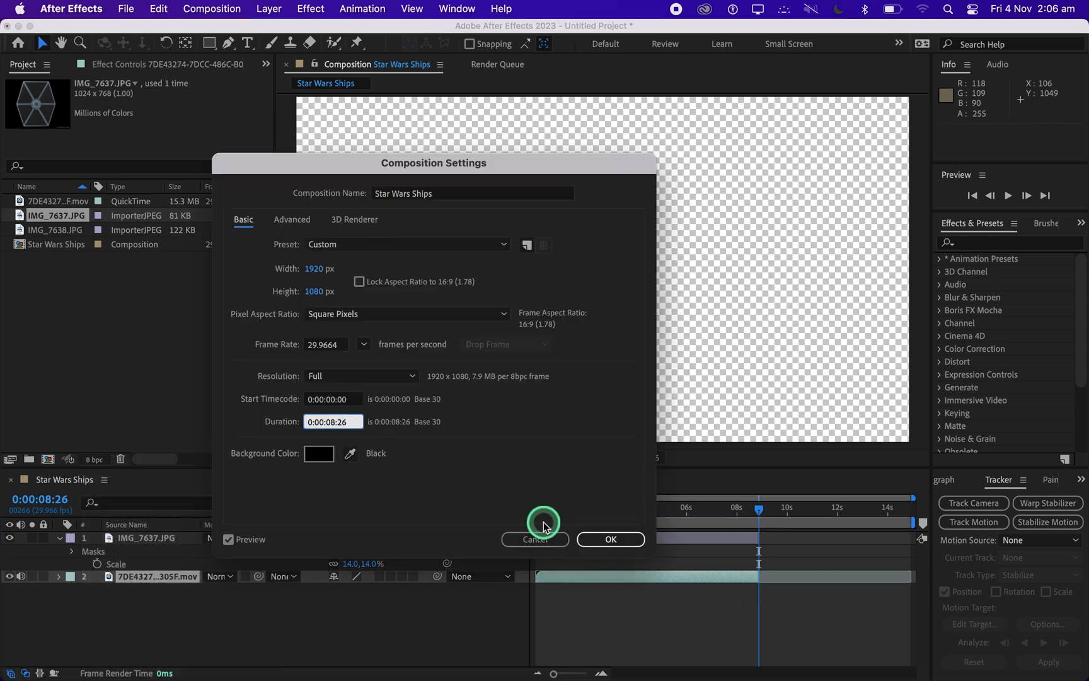
key("Return")
left_click_drag(909, 512, 272, 505)
Rename the video footage layer to Background.
left_click(152, 549)
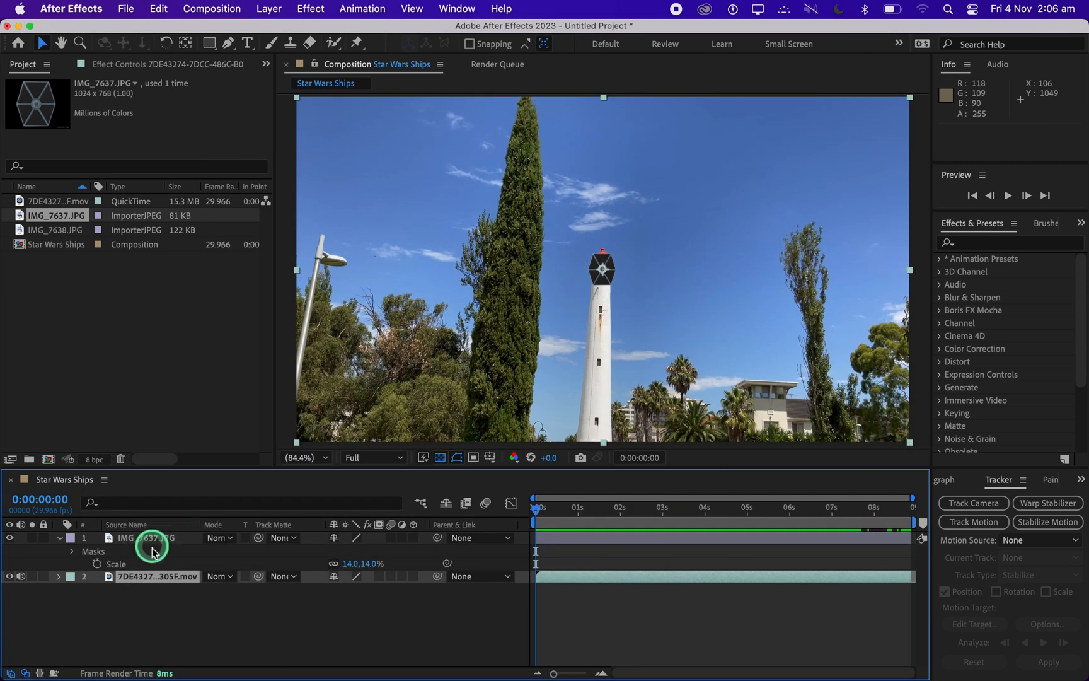
right_click(151, 585)
left_click(182, 631)
type("B")
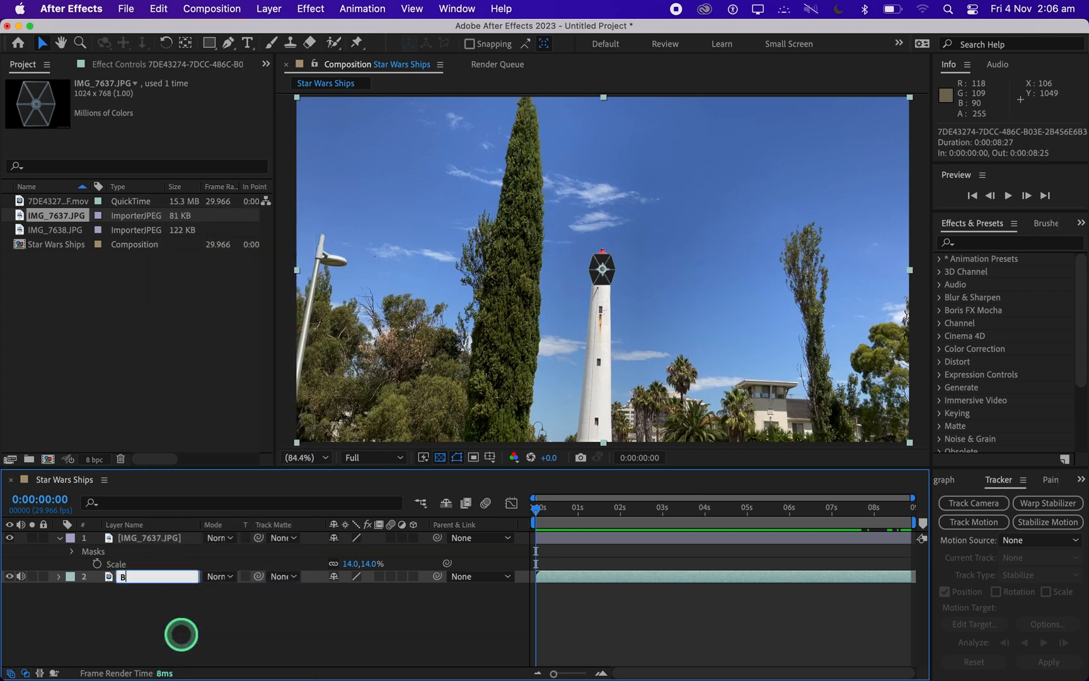
type("ackground")
key("Return")
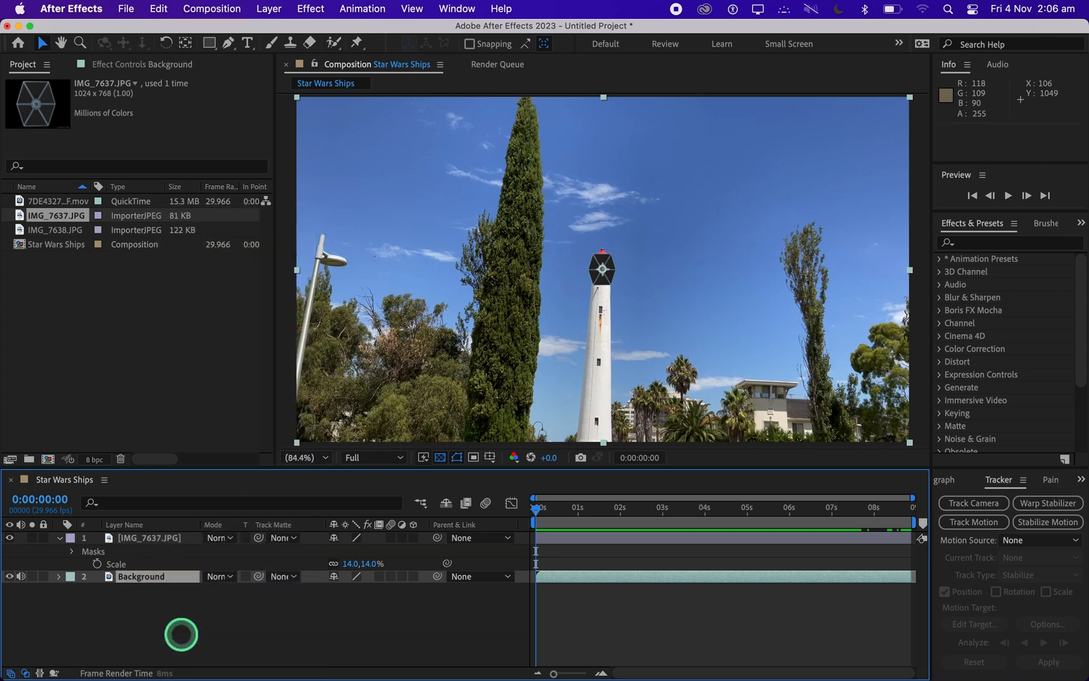
Collapse the ship image layer's properties and rename the layer to Tie Fighter.
left_click(59, 537)
left_click(138, 539)
right_click(137, 539)
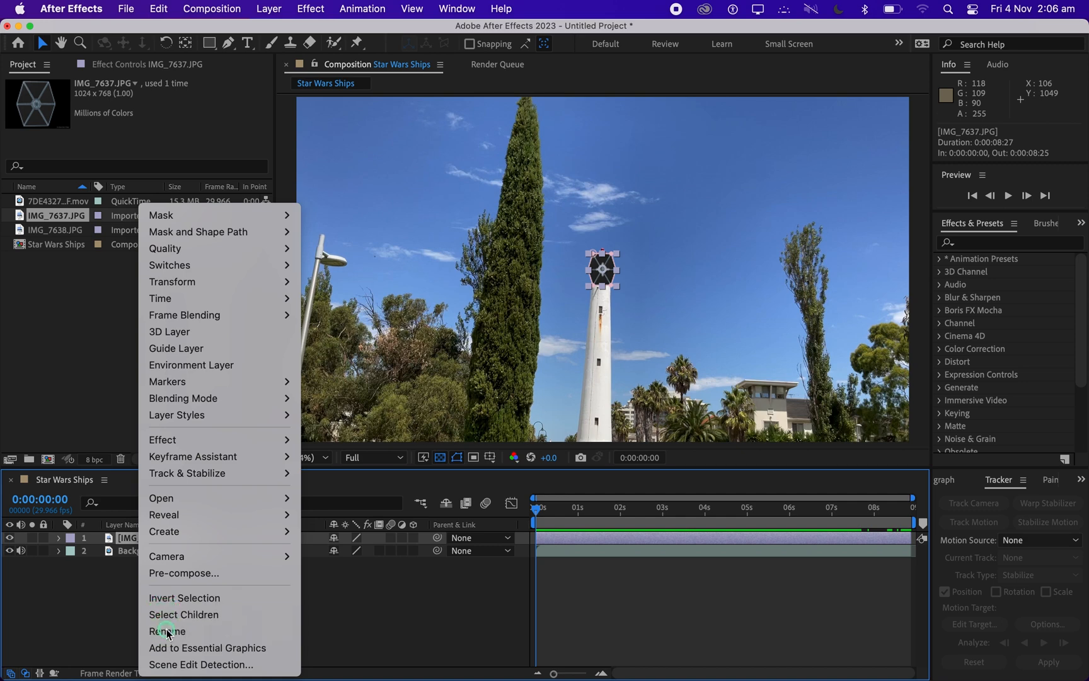
left_click(167, 629)
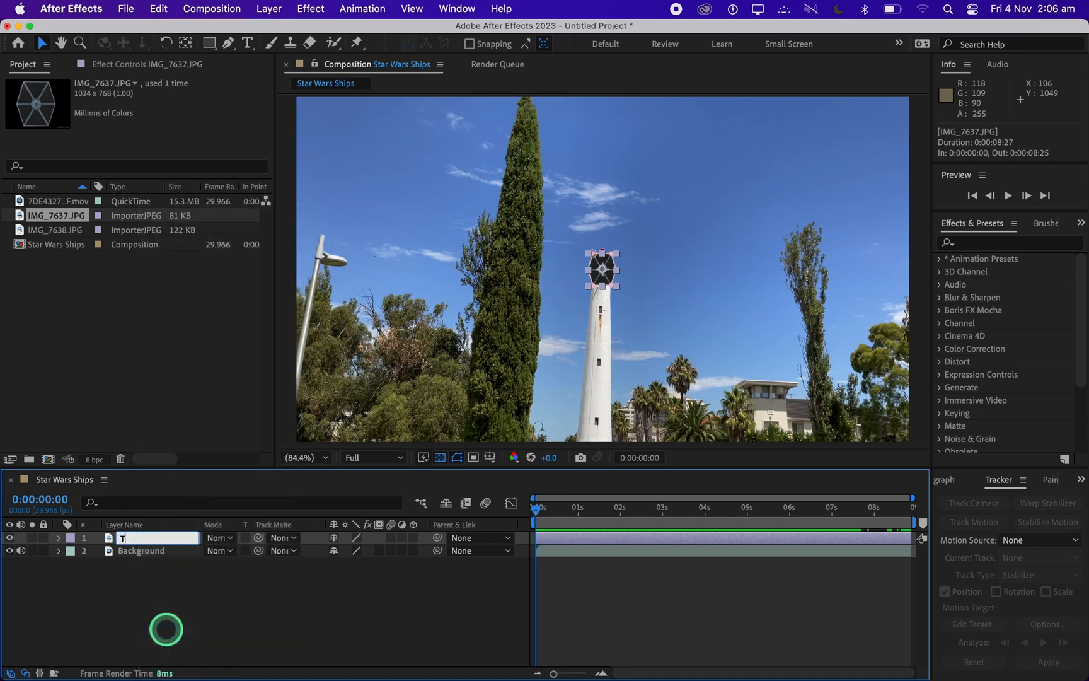
type("Tie Fighter")
key("Return")
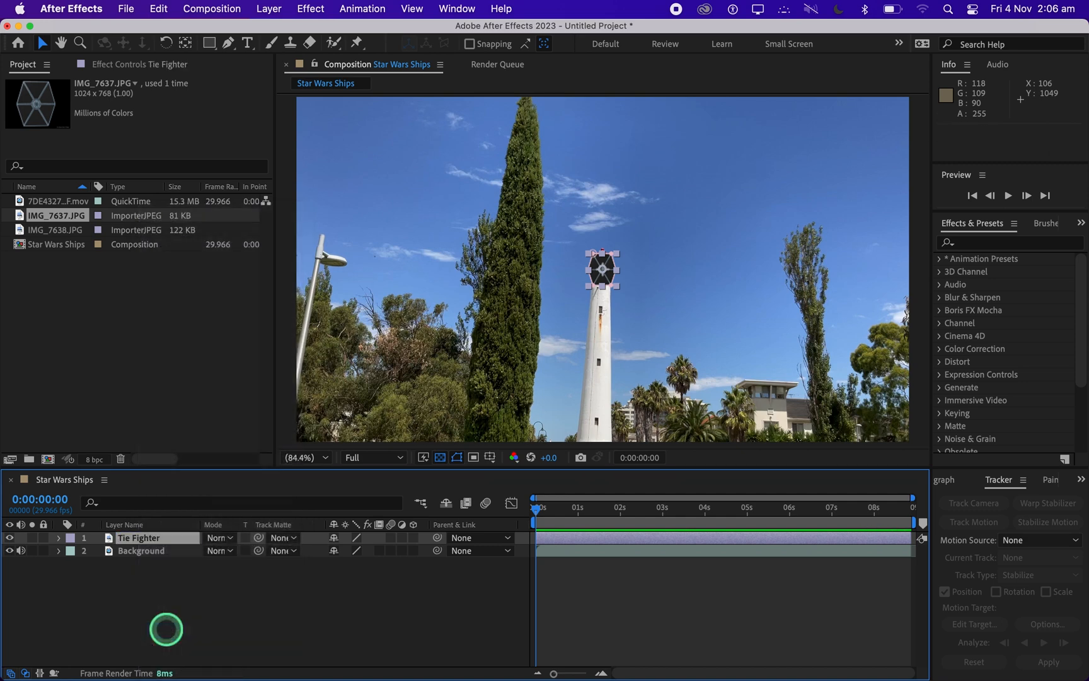
Create a motion tracker for the Background layer and position Track Point 1 on the lighthouse's uppermost window.
left_click(145, 550)
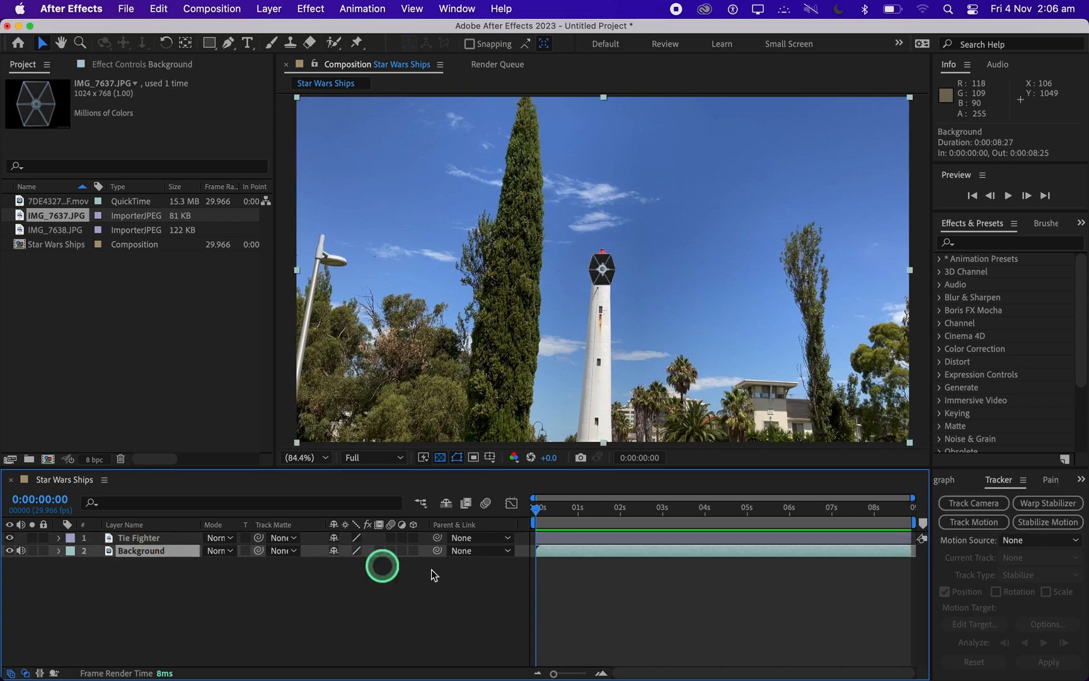
left_click(960, 523)
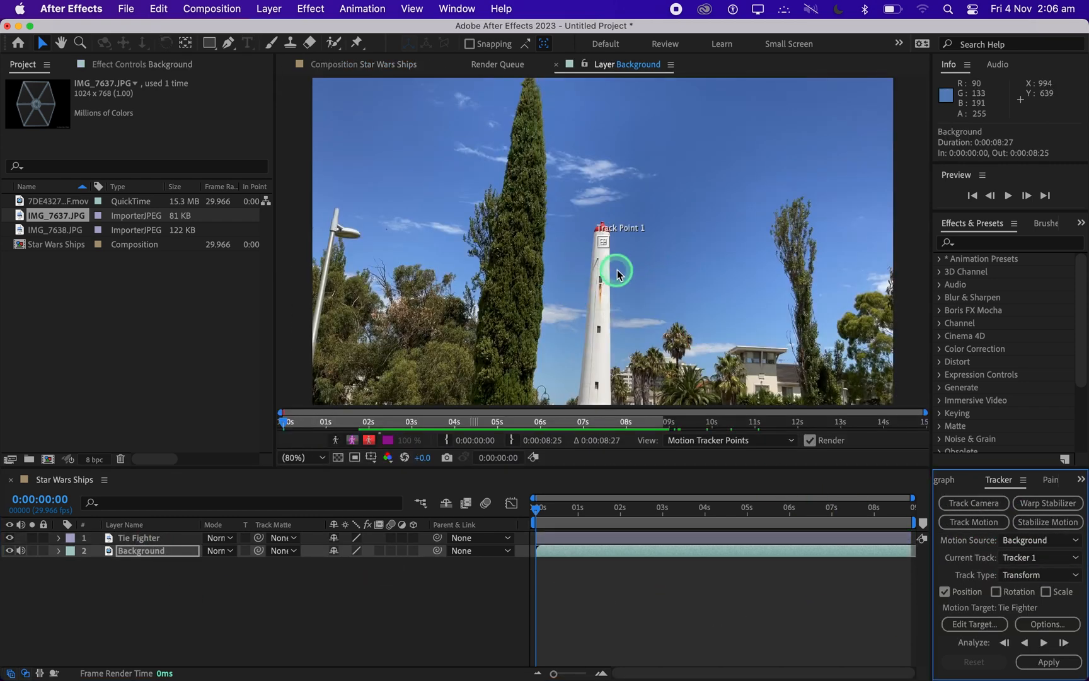
left_click(609, 248)
left_click(300, 457)
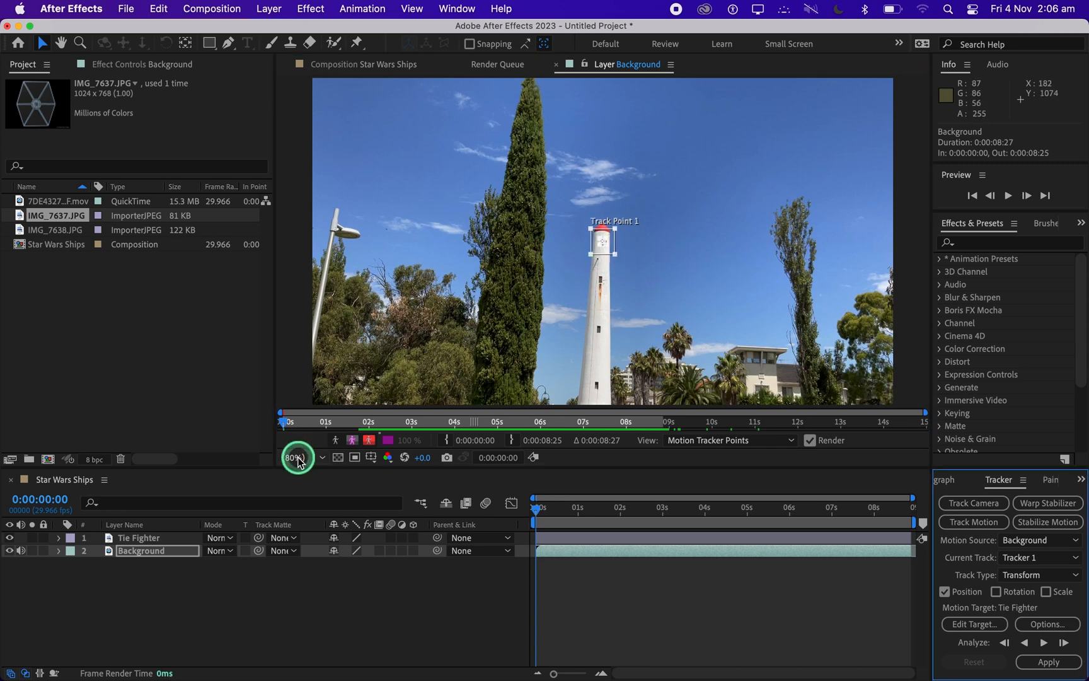
left_click(315, 359)
left_click_drag(627, 235, 623, 350)
Enable rotation tracking and position Track Point 2 on the lighthouse's second window from the top.
left_click(994, 592)
left_click_drag(652, 231, 600, 213)
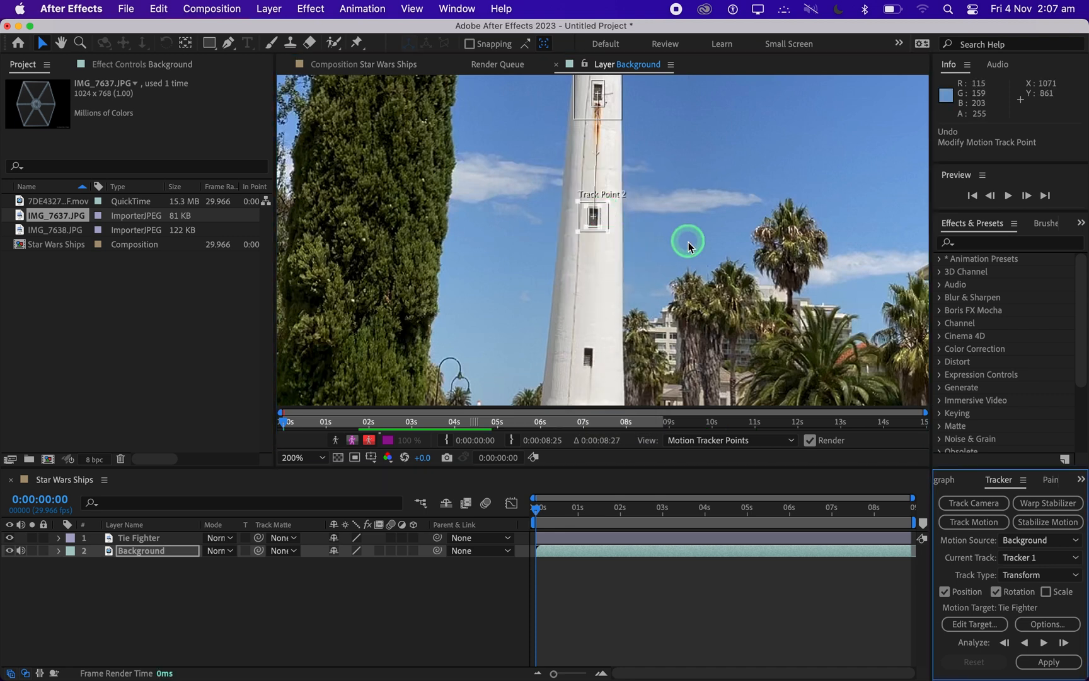
Enlarge Track Point 2's search region so it spans the tower's width around the second window.
left_click(612, 234)
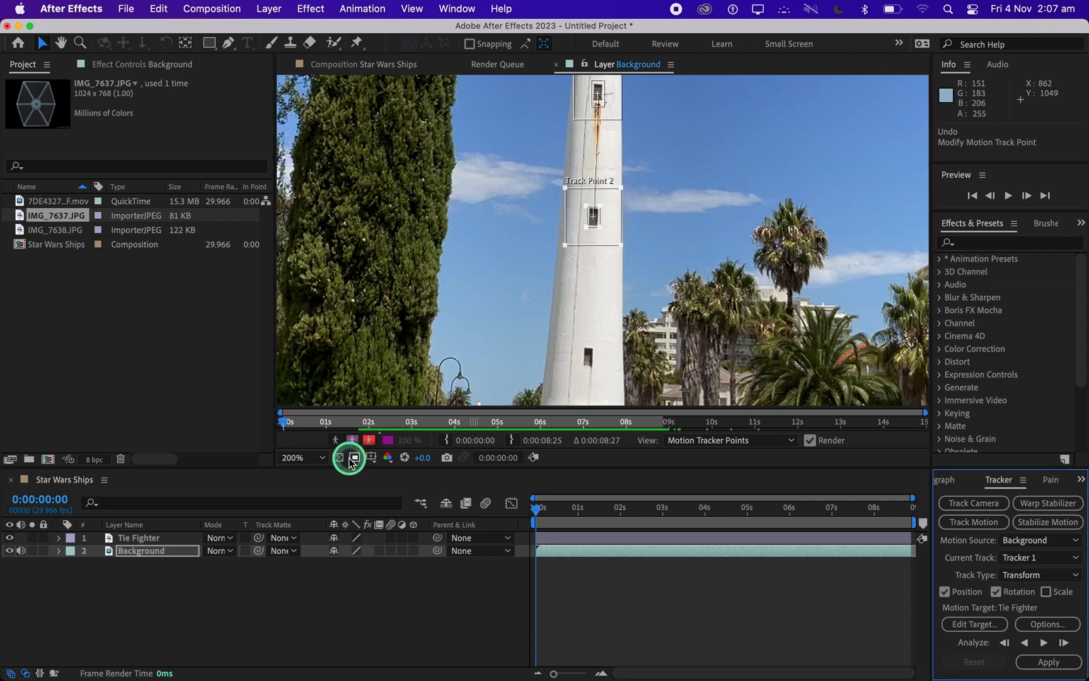
left_click(61, 43)
left_click_drag(416, 168, 423, 292)
key("v")
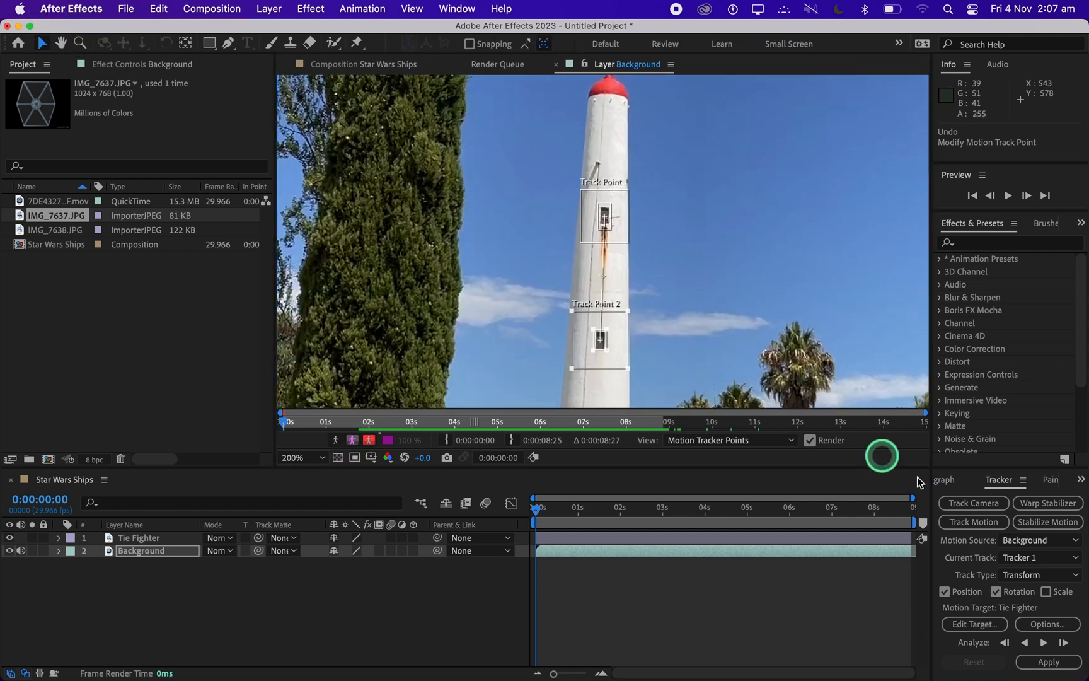
Set the motion tracker to Stop Tracking if confidence is below 80% and analyze the footage forward.
left_click(975, 623)
left_click(575, 404)
left_click(1047, 624)
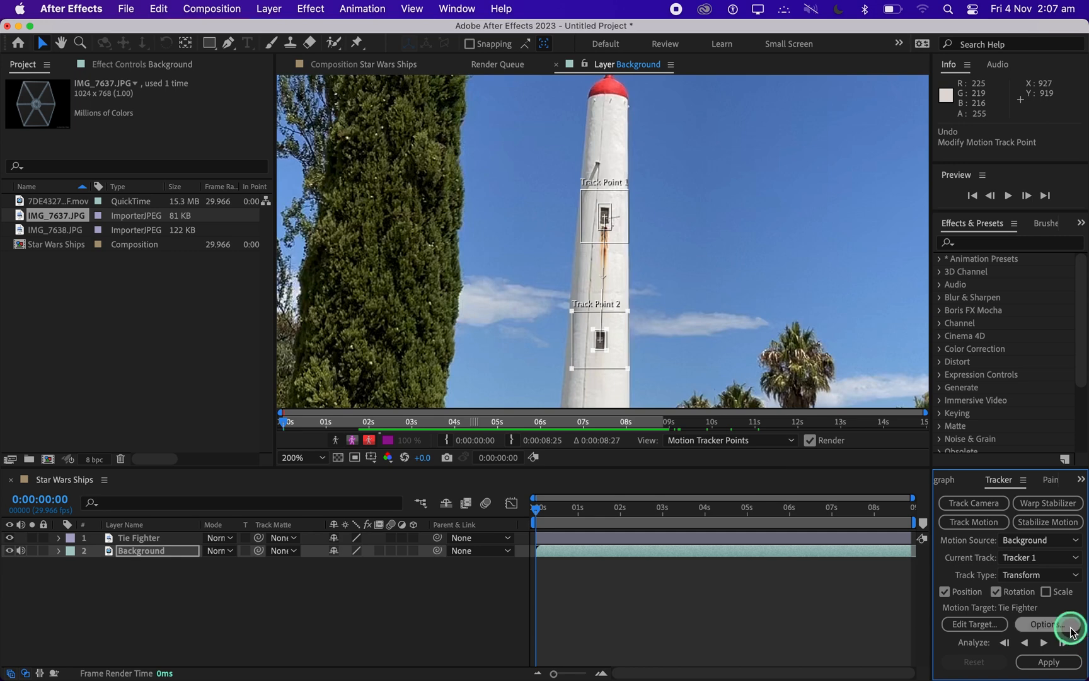
left_click(496, 452)
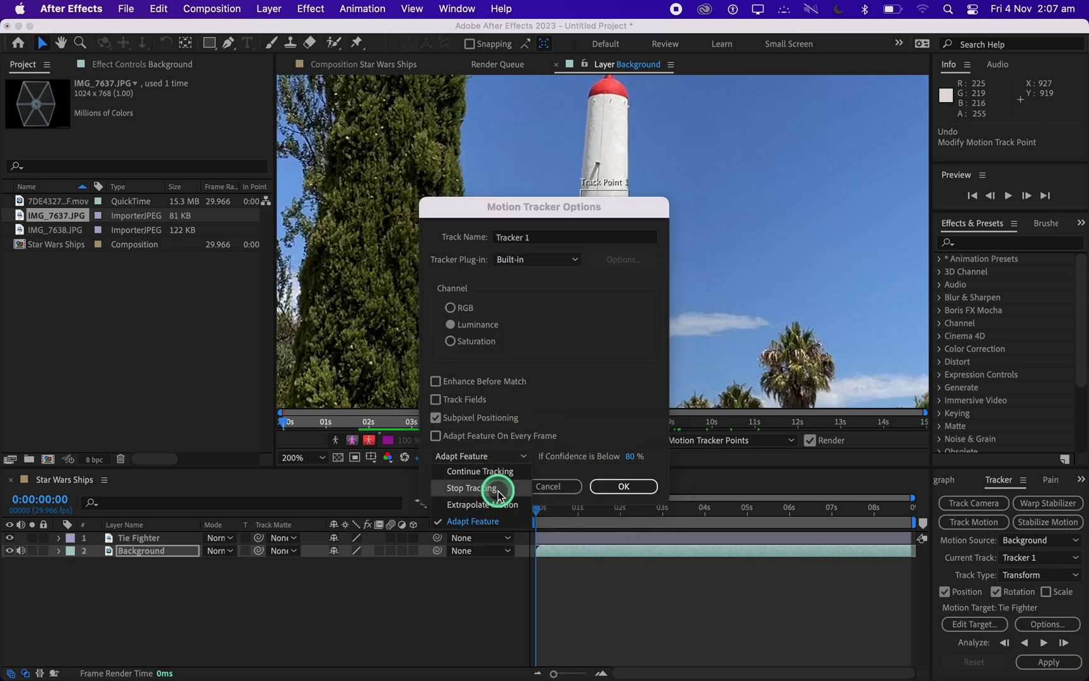
left_click(498, 486)
left_click(643, 486)
left_click(1059, 642)
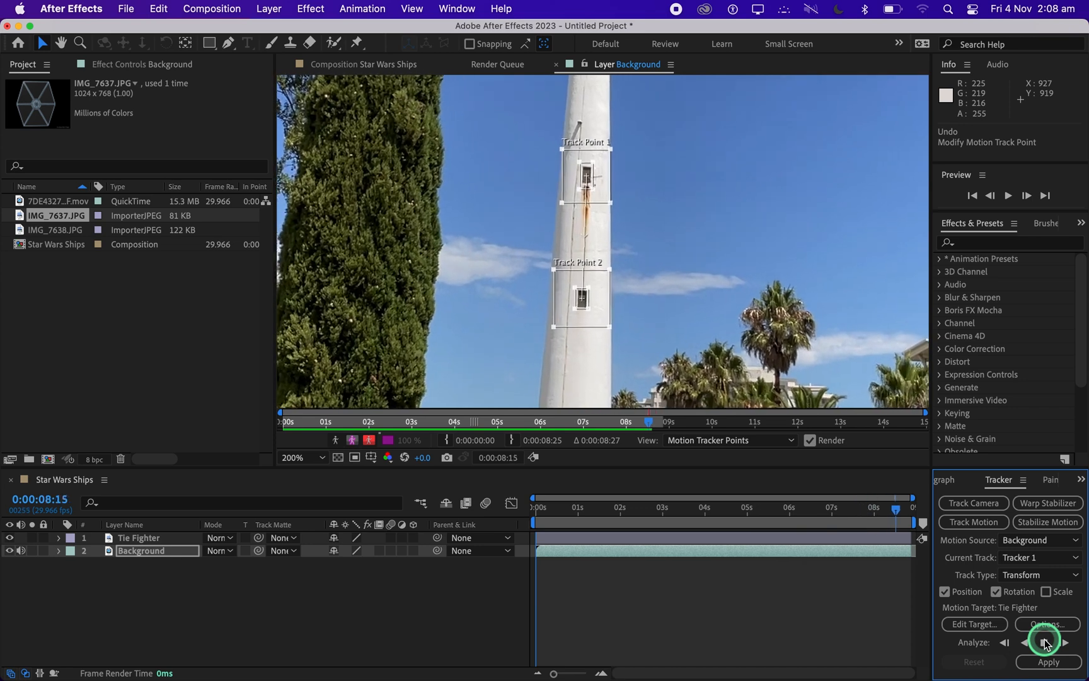
Add a null object to the composition and set Null 1 as the tracker's motion target.
left_click(268, 8)
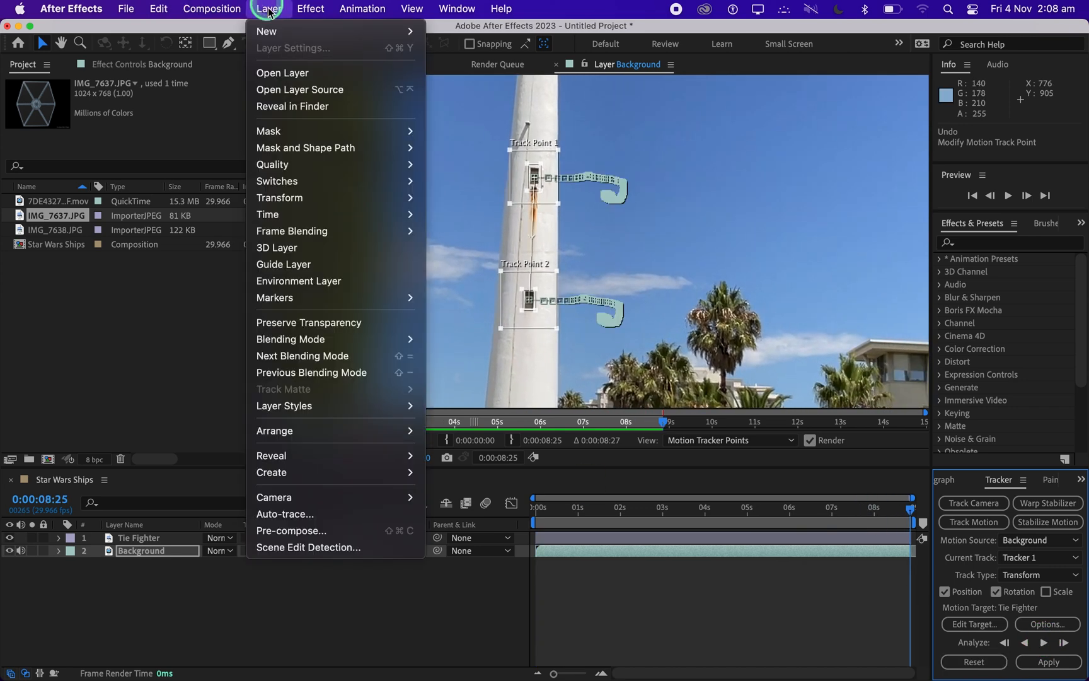
mouse_move(278, 29)
left_click(495, 100)
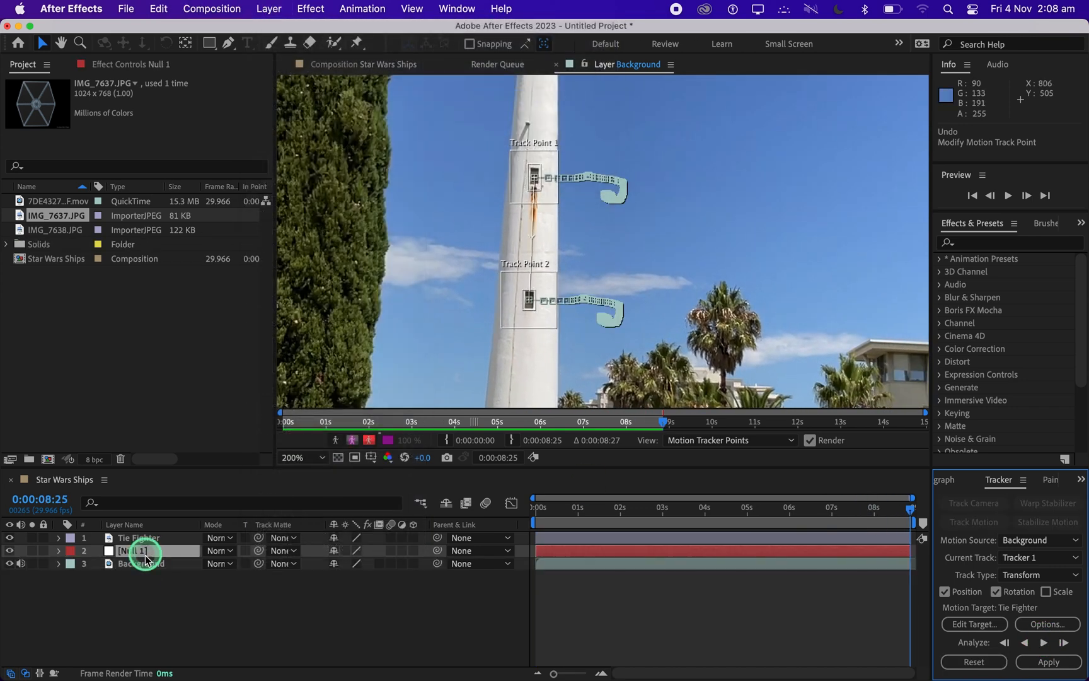
left_click(975, 624)
left_click(570, 340)
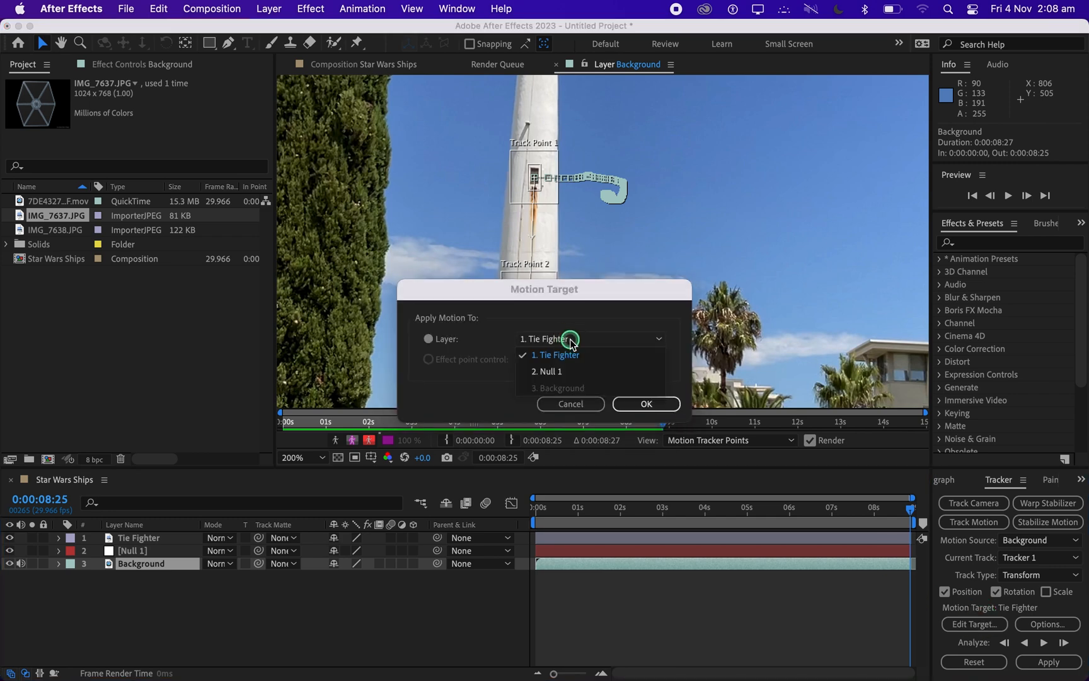
left_click(571, 367)
left_click(644, 404)
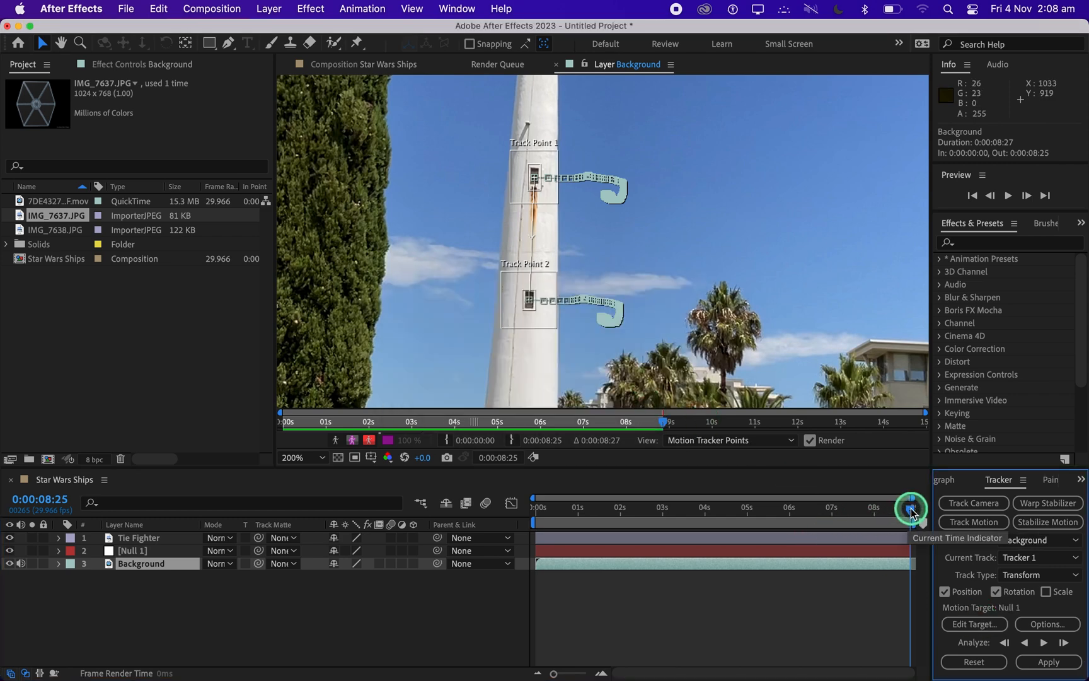
Apply the tracking data to Null 1 and collapse its properties.
left_click(1048, 662)
left_click(608, 375)
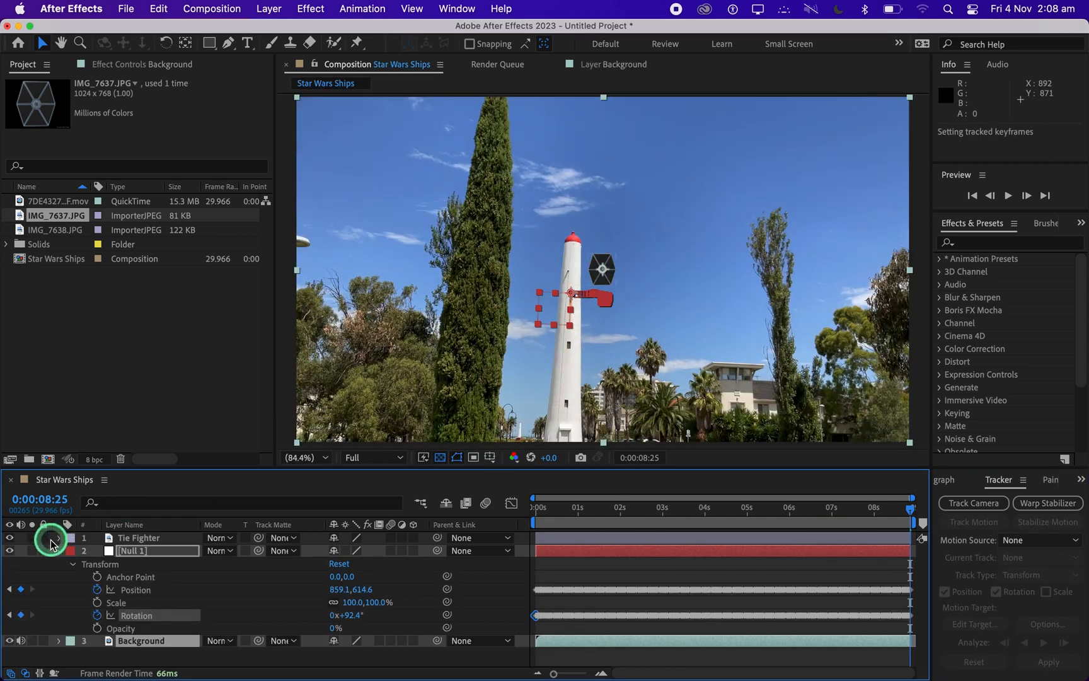
left_click(53, 546)
left_click(122, 615)
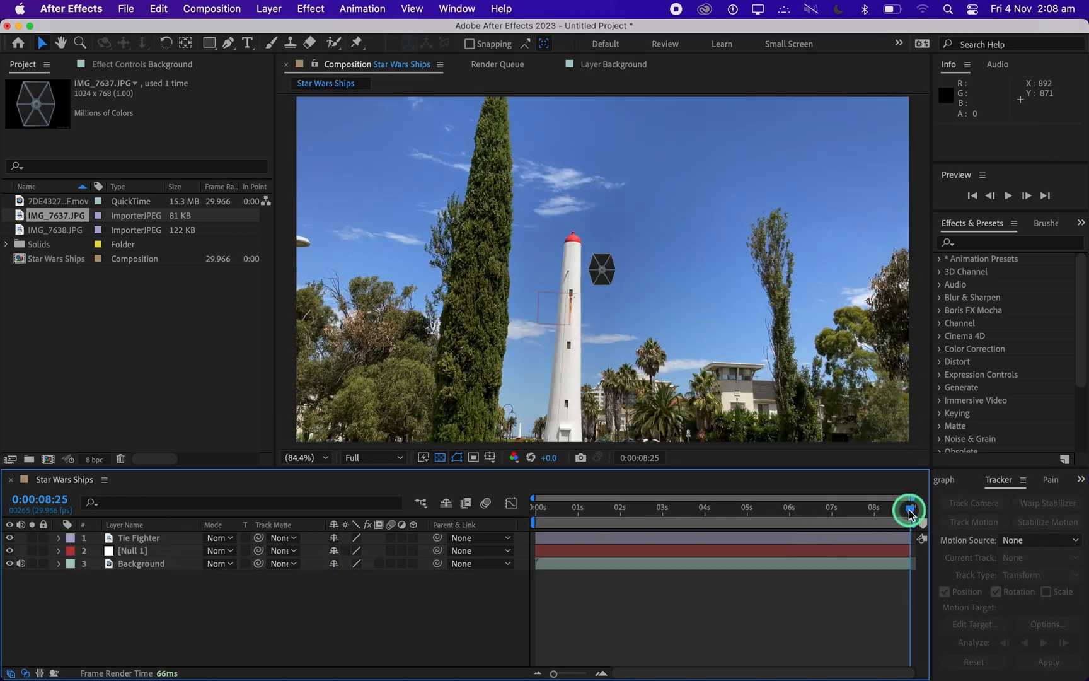
At the first frame, move the Tie Fighter into the upper-left sky at about position 190, 147.
key("Home")
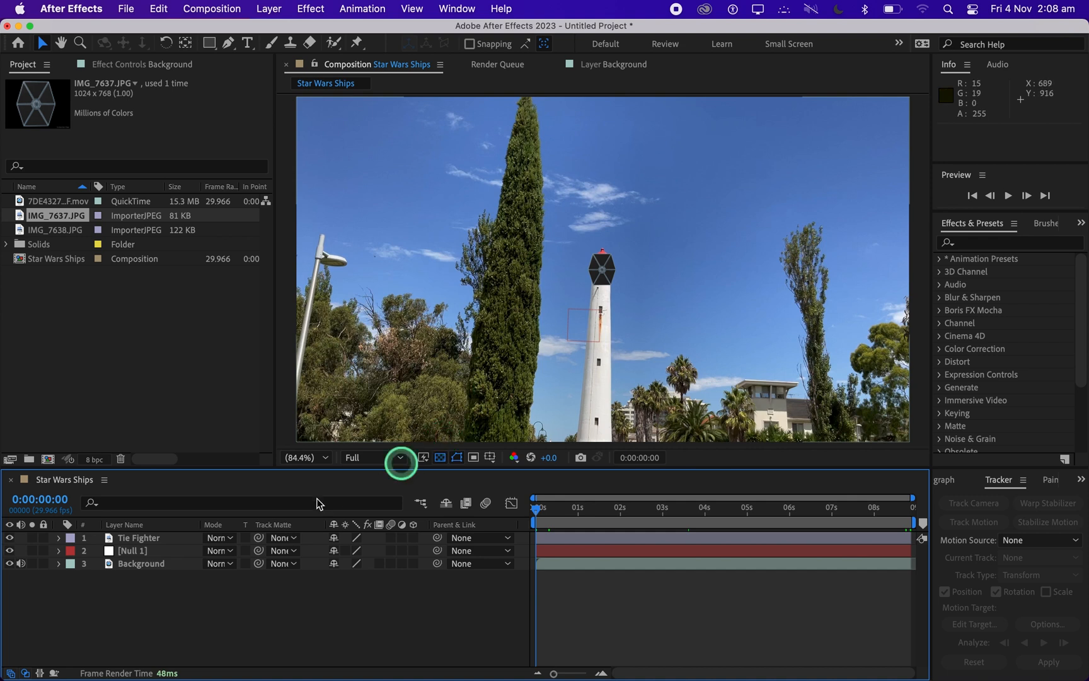
left_click(159, 540)
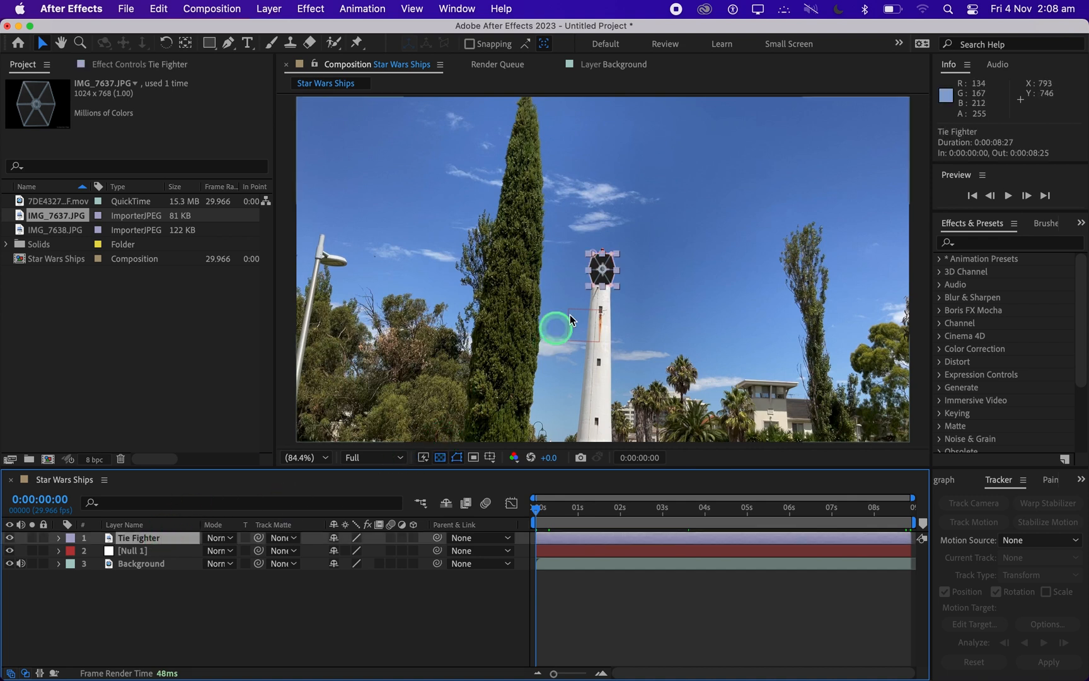
left_click_drag(611, 280, 357, 146)
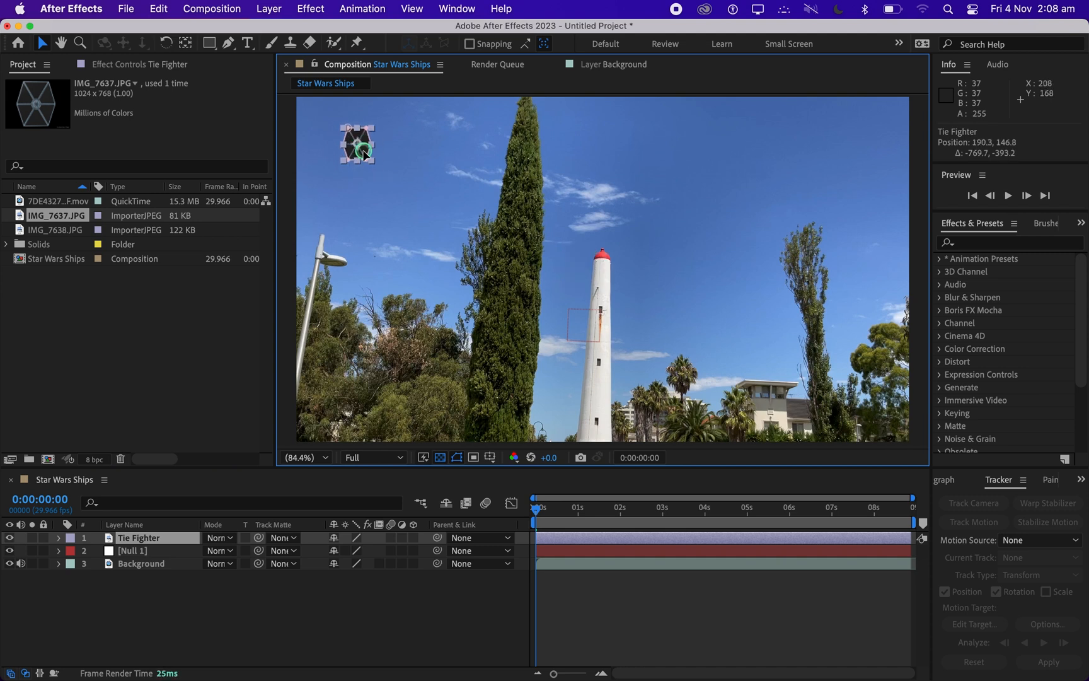
Parent the Tie Fighter layer to Null 1 and enable motion blur for it.
left_click_drag(437, 538, 170, 550)
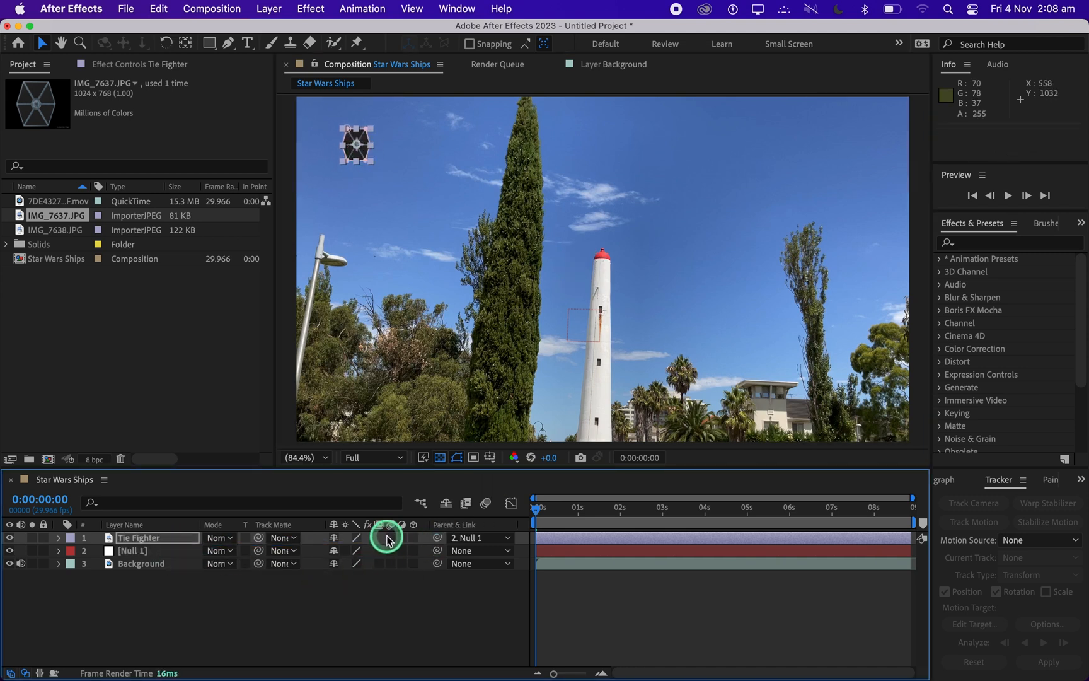
left_click_drag(356, 143, 988, 237)
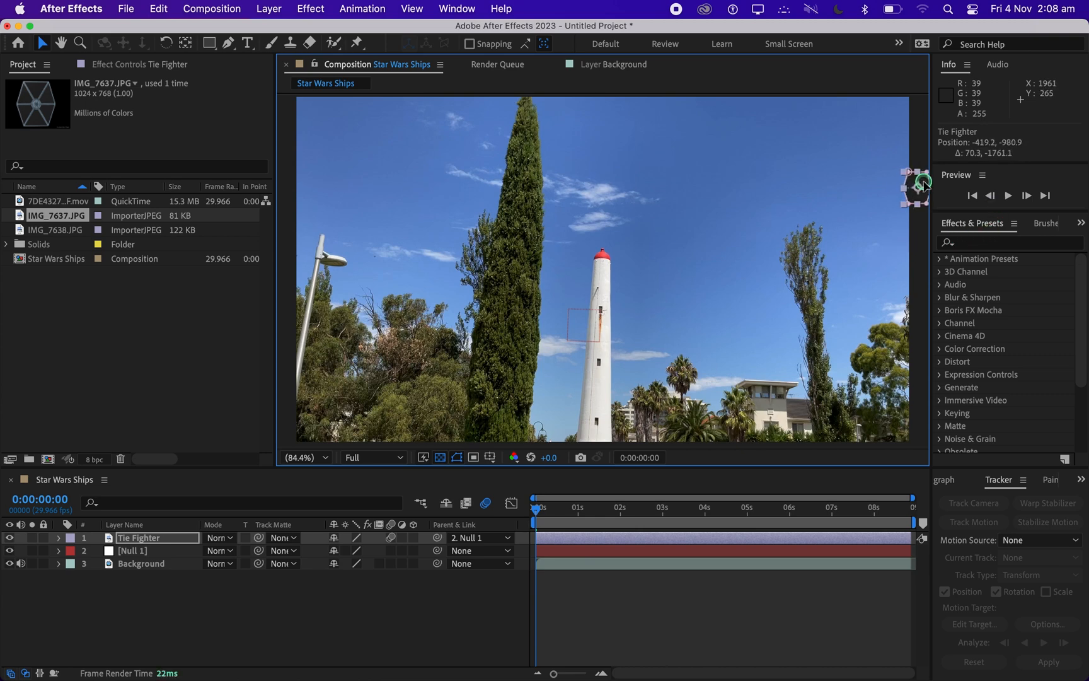
key("super+z")
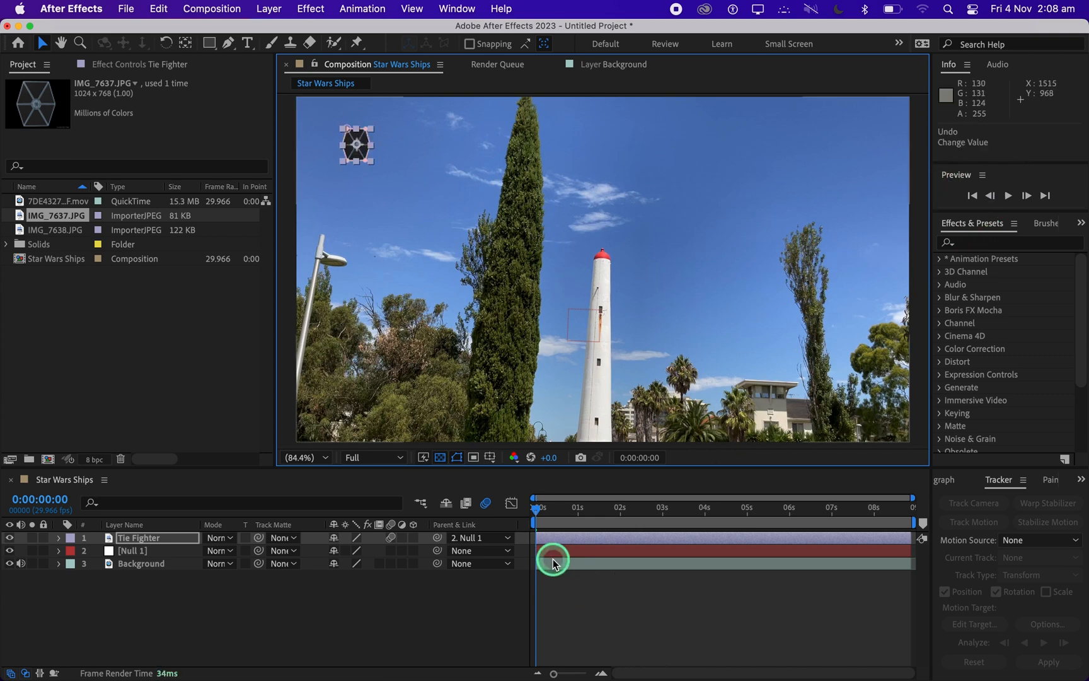
Keyframe the Tie Fighter's position so it flies from the upper-left sky at the first frame to the far right at the last.
left_click(60, 538)
left_click(96, 589)
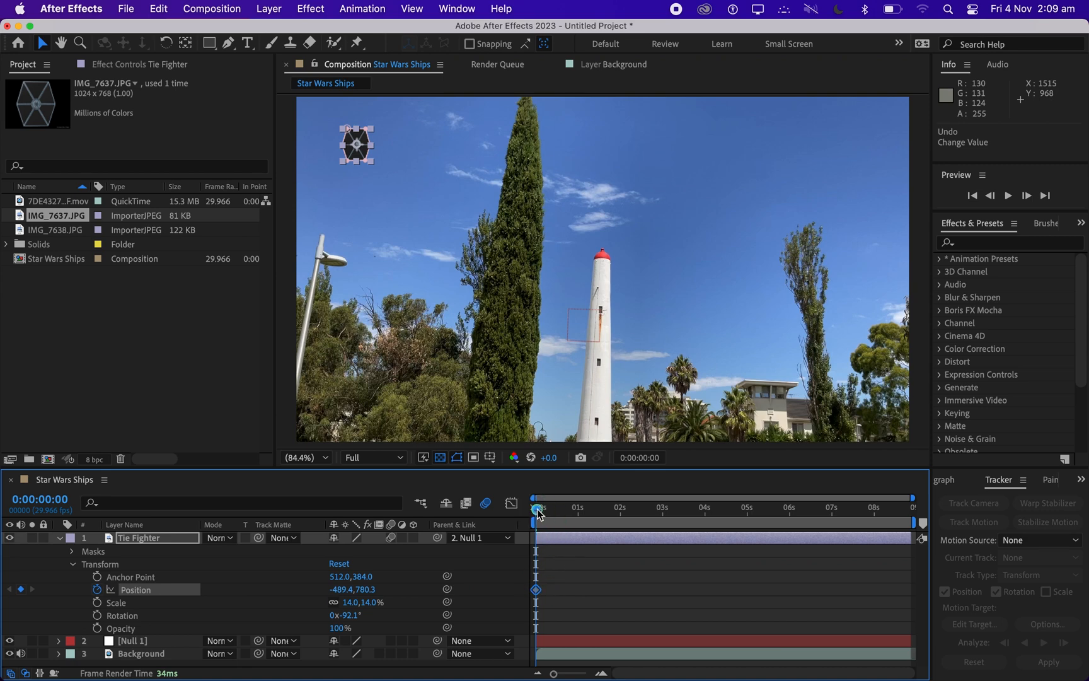
key("End")
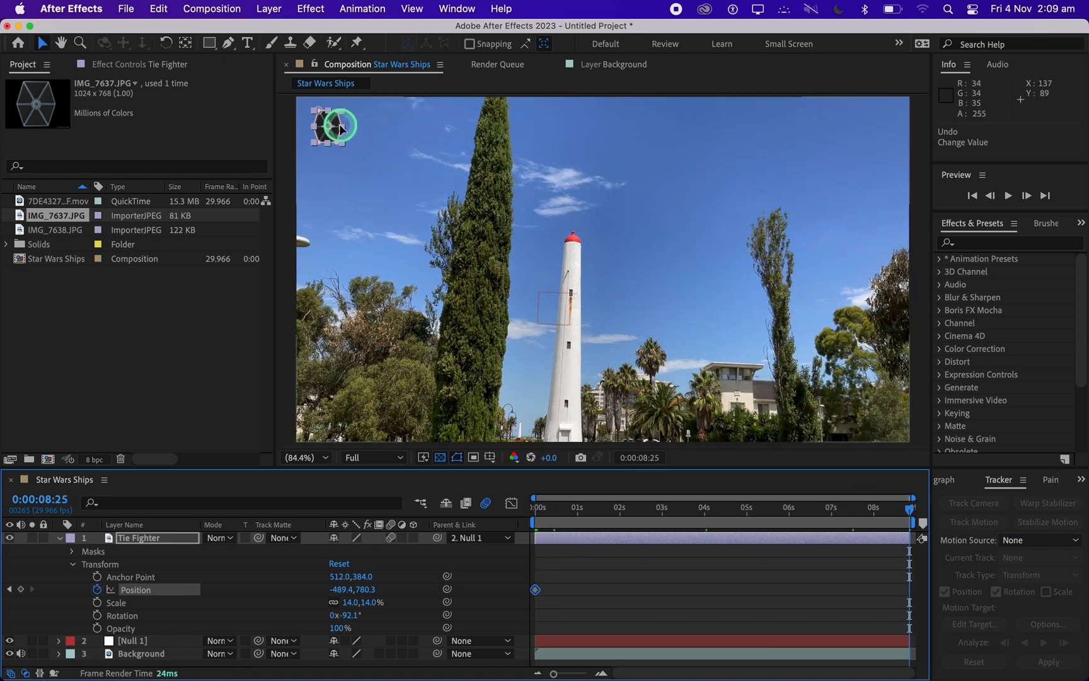
left_click_drag(326, 126, 943, 162)
left_click(813, 610)
left_click_drag(909, 516, 446, 510)
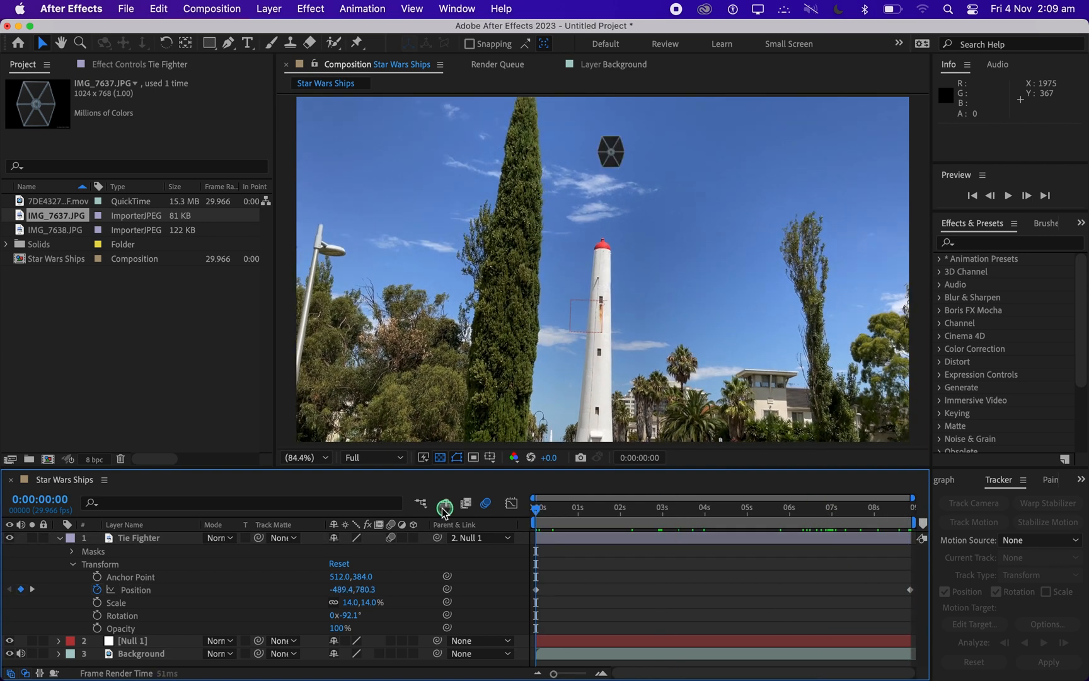
Make the Tie Fighter a 3D layer and tilt its orientation to about 0.3°, 9.0°, 360.0° at the first frame.
left_click(539, 507)
left_click(413, 537)
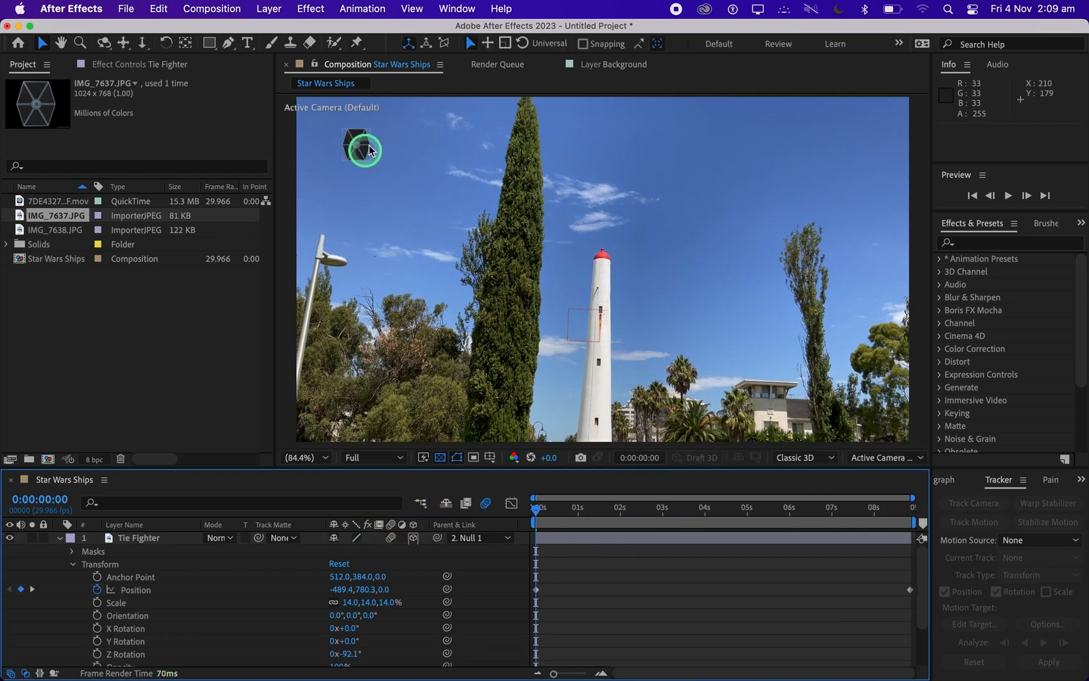
left_click(141, 537)
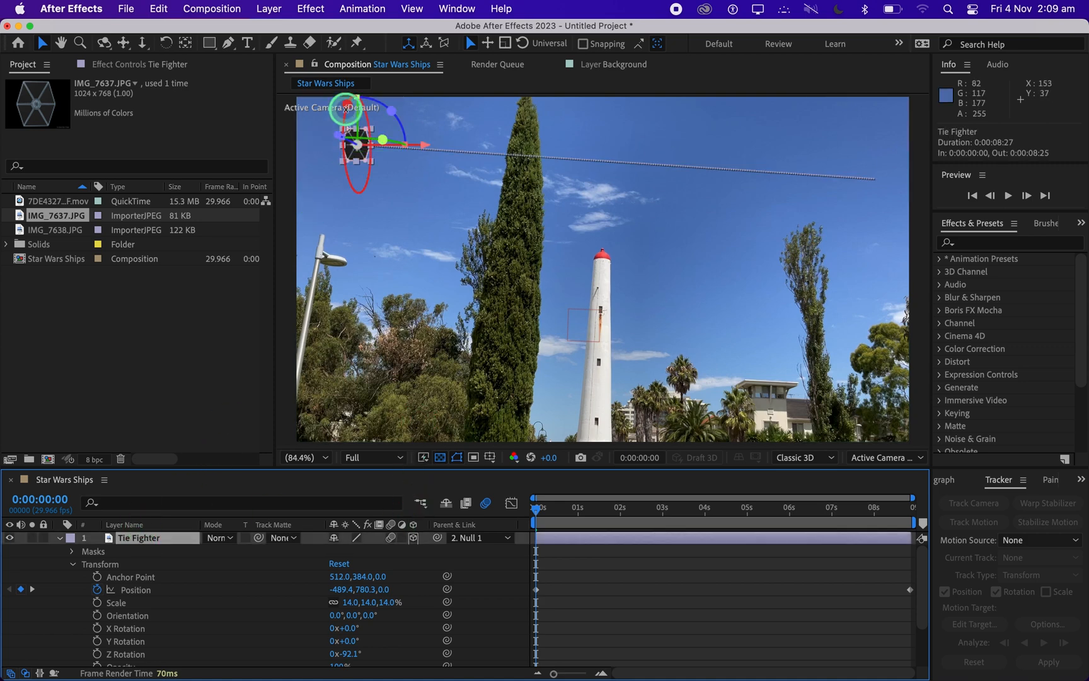
left_click_drag(347, 104, 347, 97)
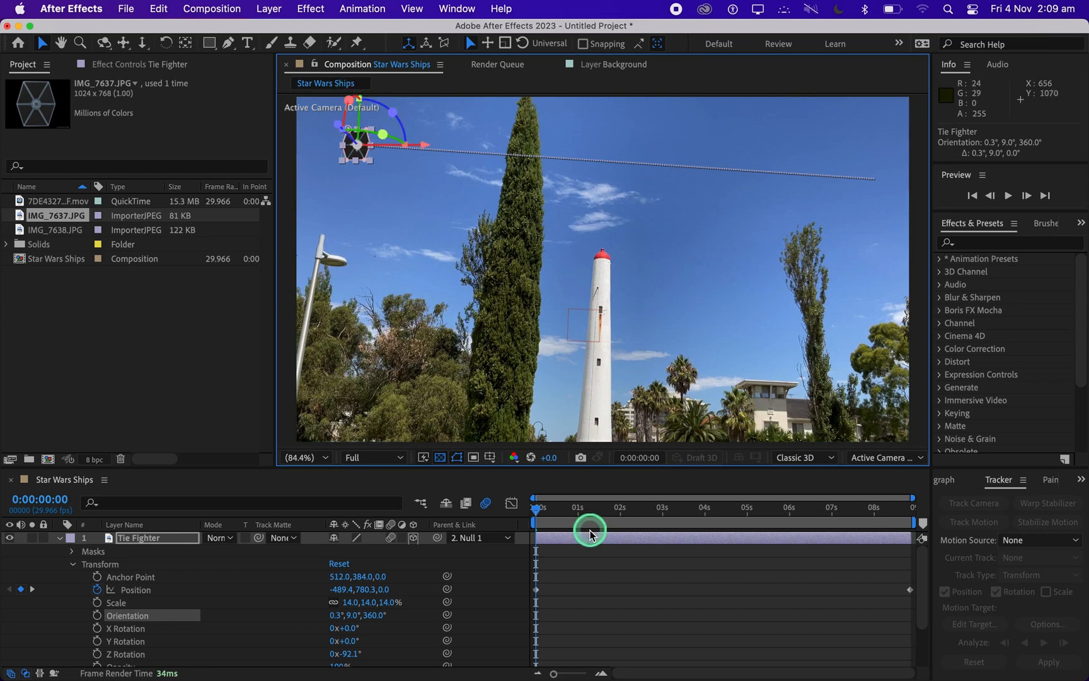
left_click(585, 564)
left_click_drag(536, 507, 426, 486)
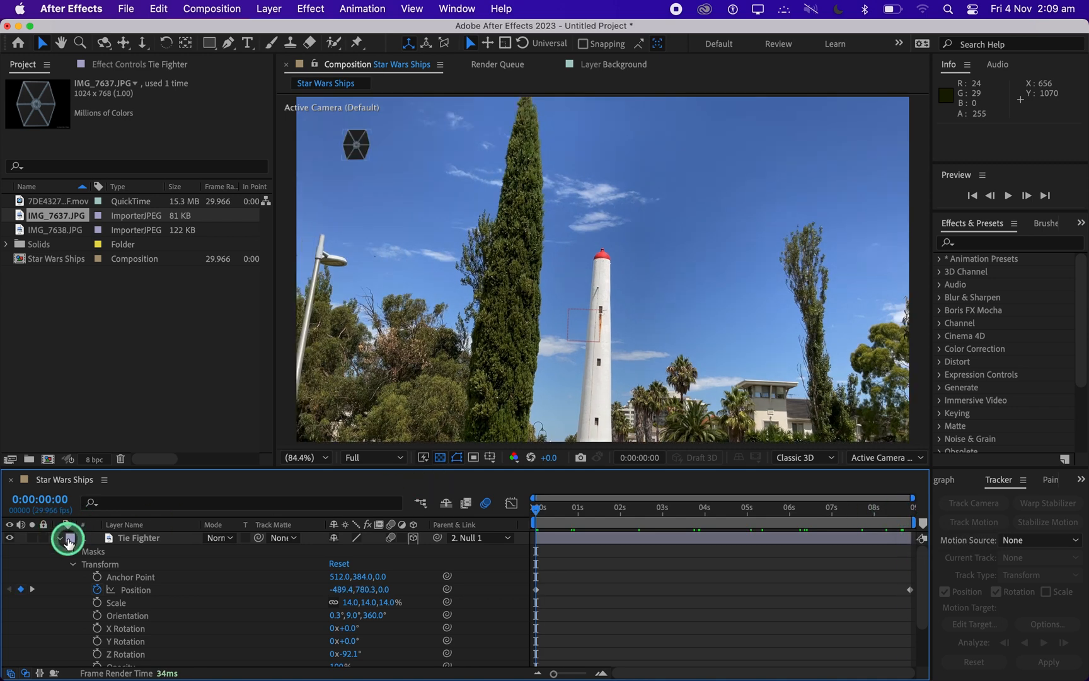
left_click(59, 541)
left_click_drag(535, 511, 379, 504)
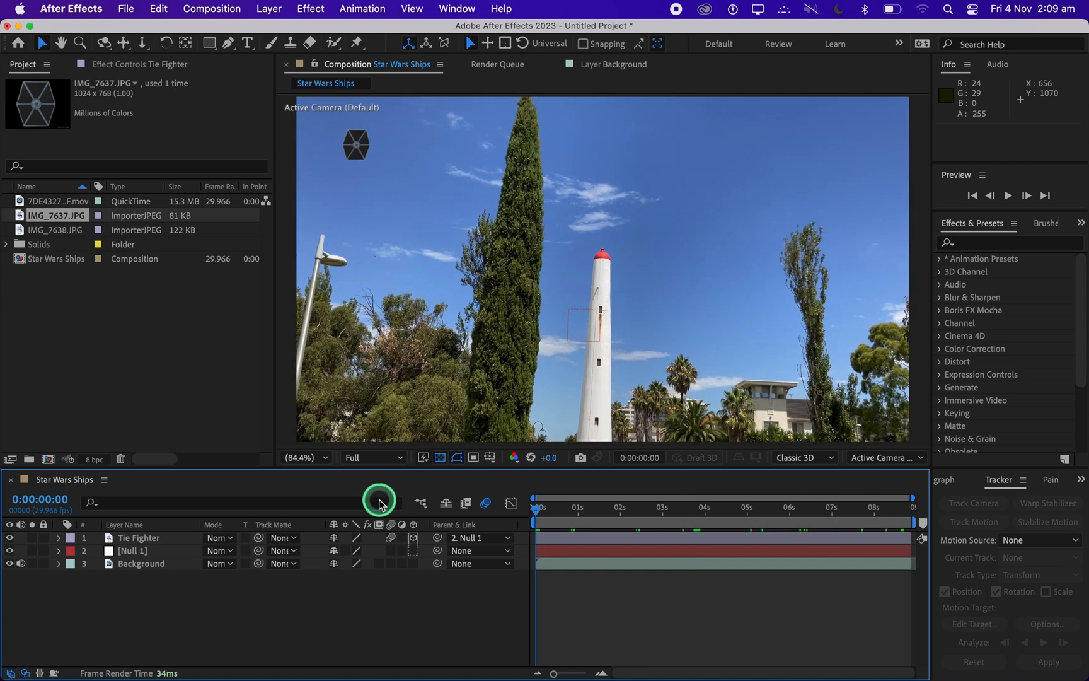
Duplicate the Background layer and move the copy above the Tie Fighter layer.
left_click(149, 565)
key("super+v")
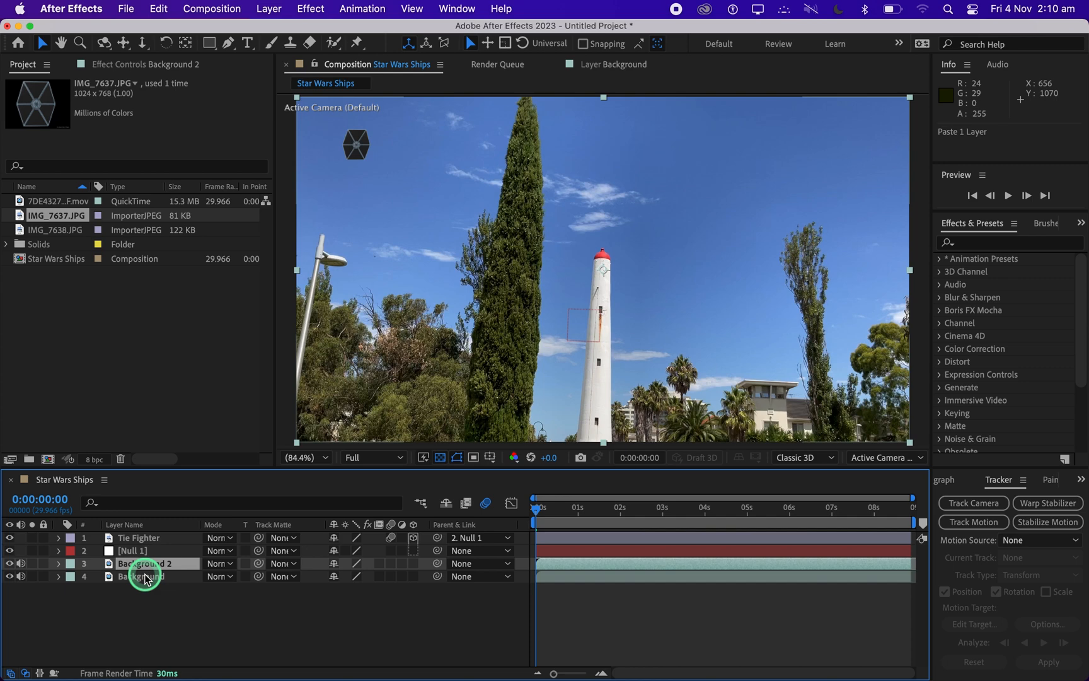
left_click_drag(150, 567, 151, 536)
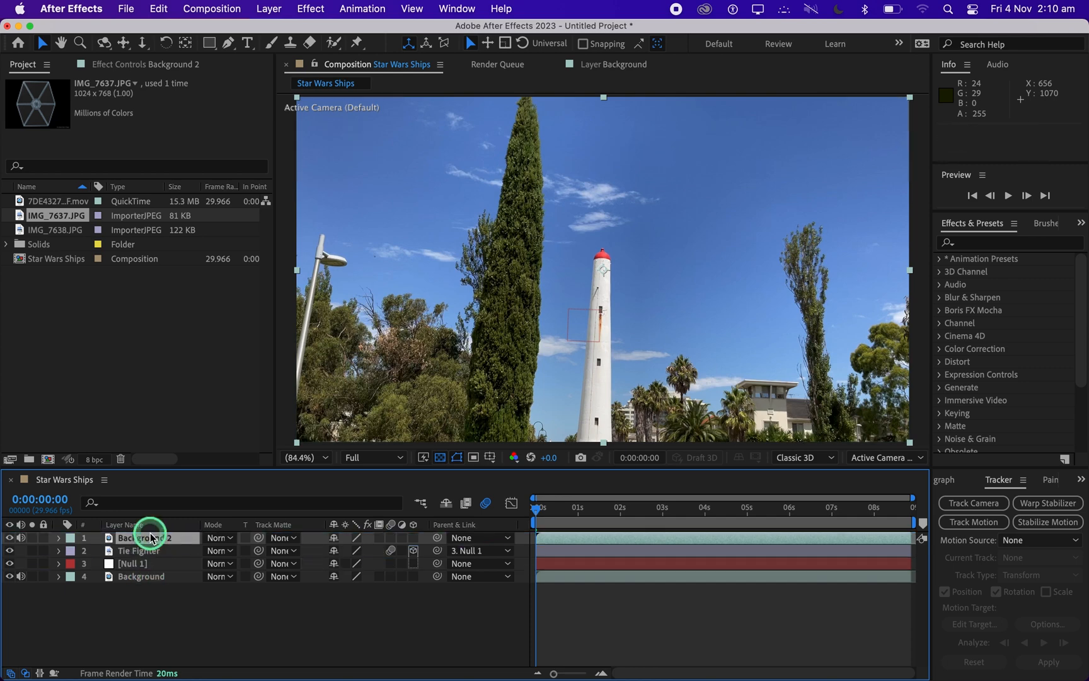
Apply the Keylight (1.2) effect to Background 2 and sample the blue sky as its screen colour.
left_click(1053, 244)
type("keyl")
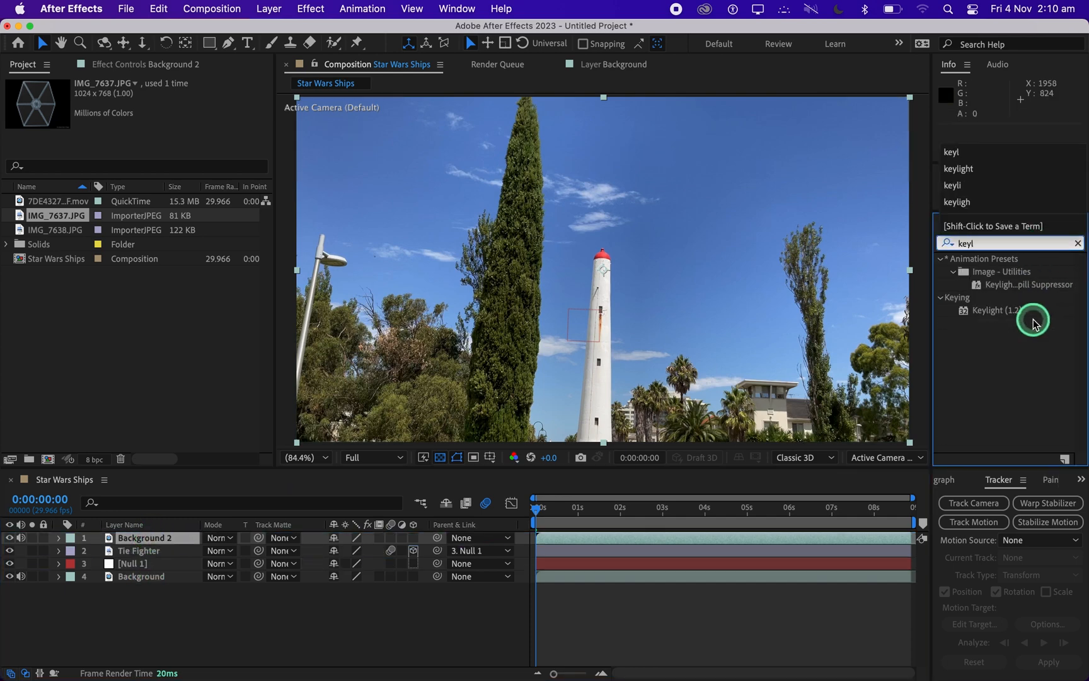
left_click_drag(1033, 312, 425, 537)
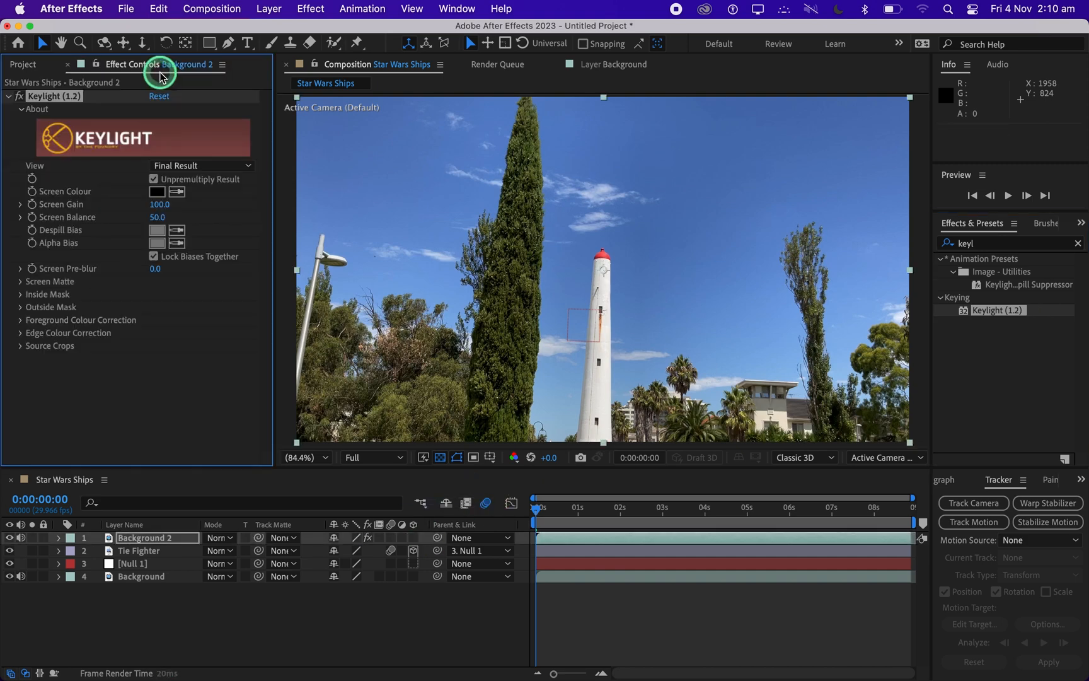
left_click(177, 192)
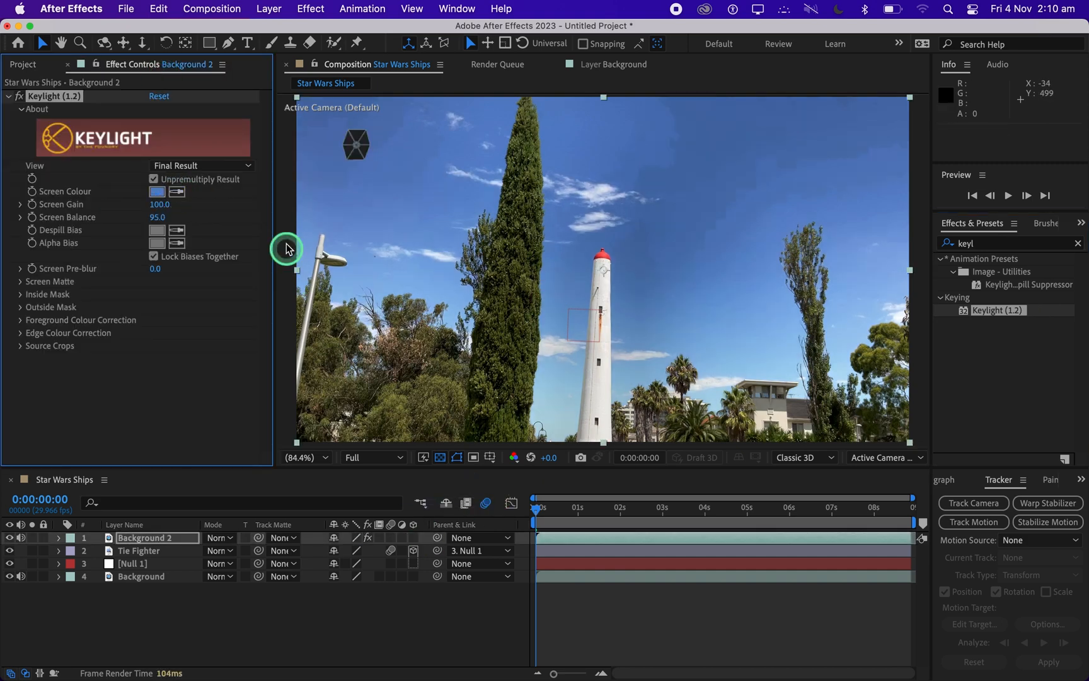
Draw a four-point mask on Background 2 around the upper part of the tall tree with the Pen tool.
left_click(228, 43)
left_click(489, 96)
left_click(479, 205)
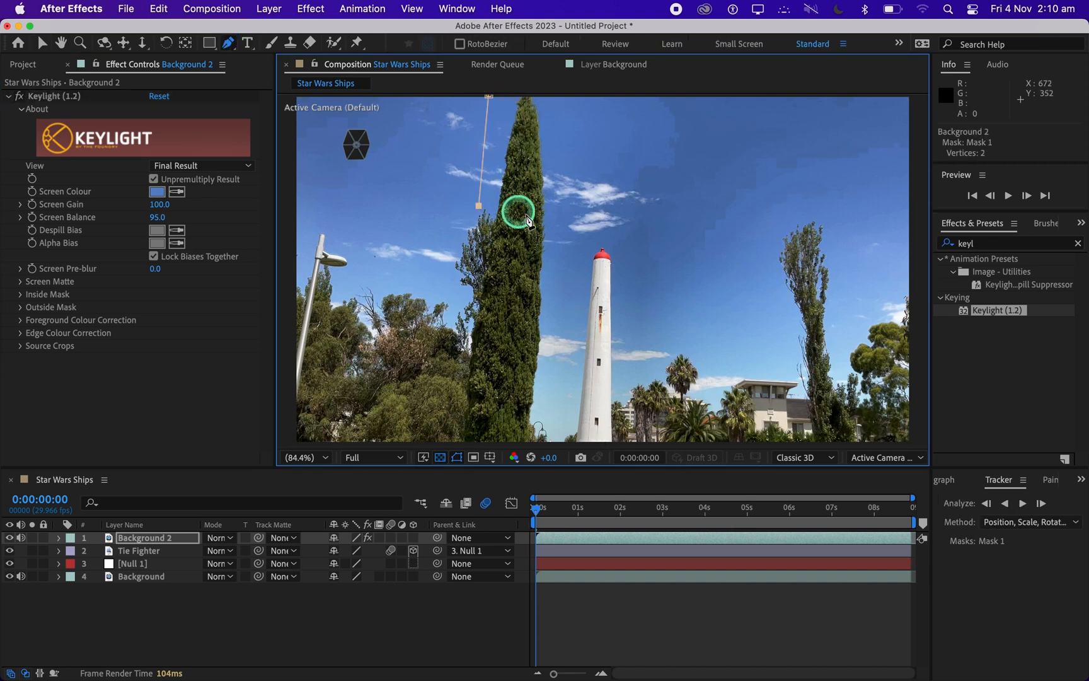
left_click(556, 230)
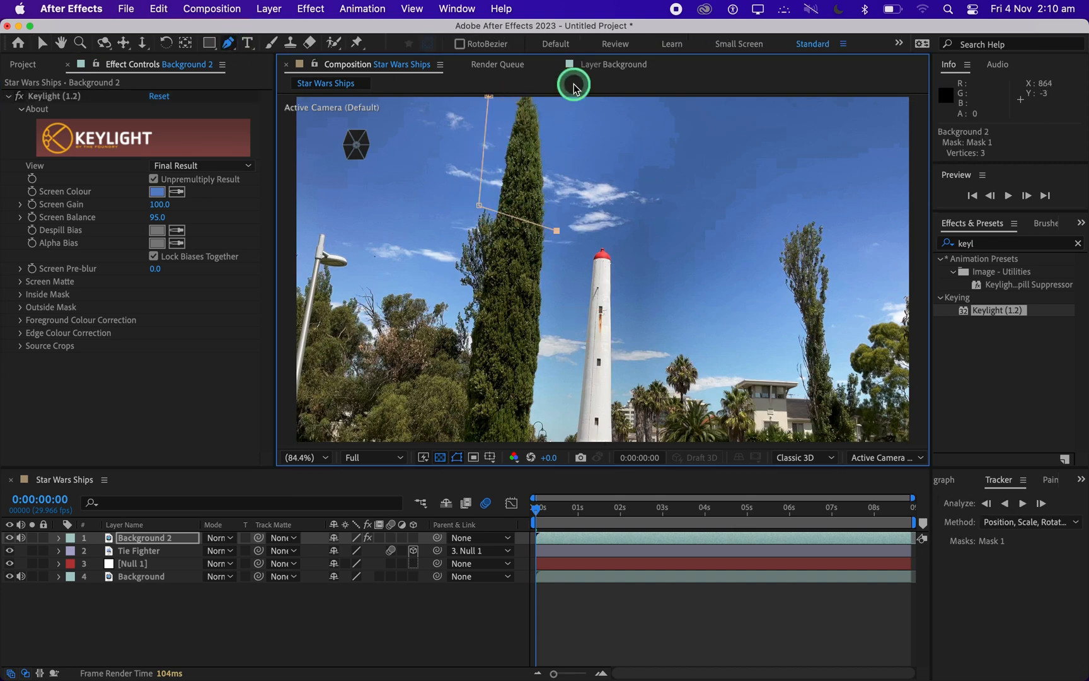
Set Keylight's Clip Black to 43 while viewing the Screen Matte, and return the view to Final Result.
left_click(219, 165)
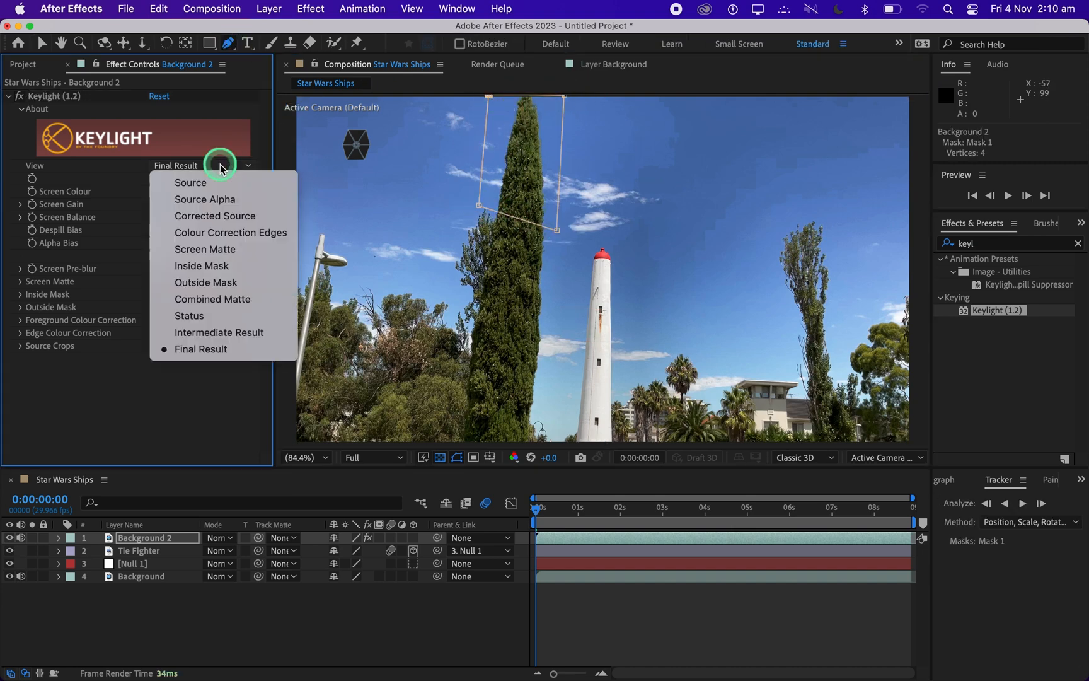
left_click(217, 249)
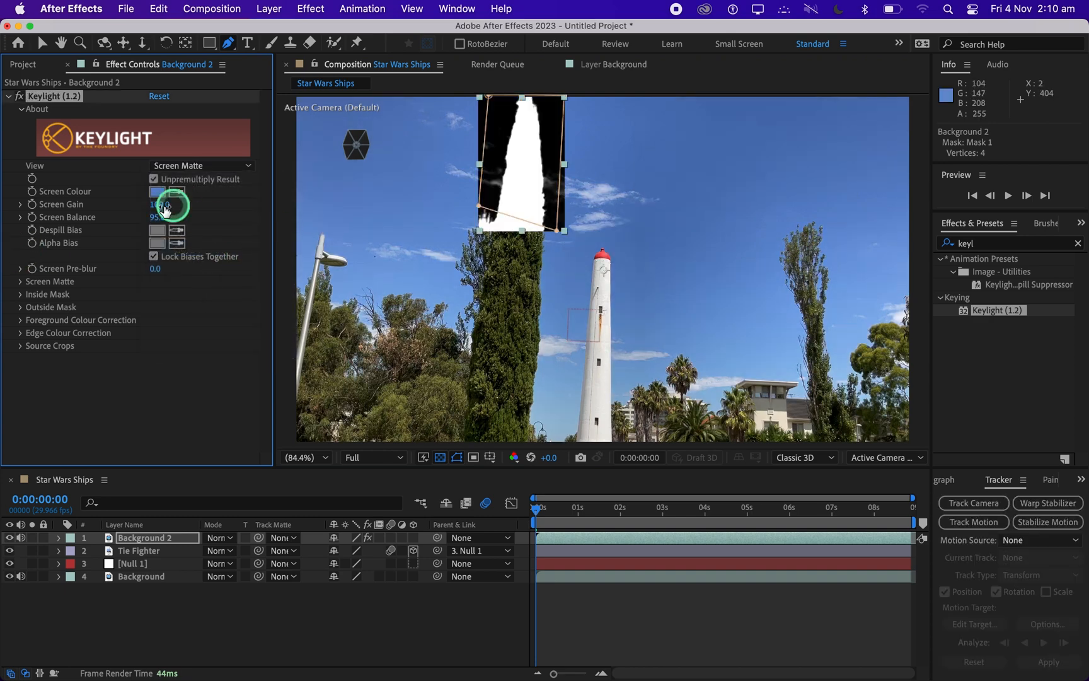
left_click(21, 281)
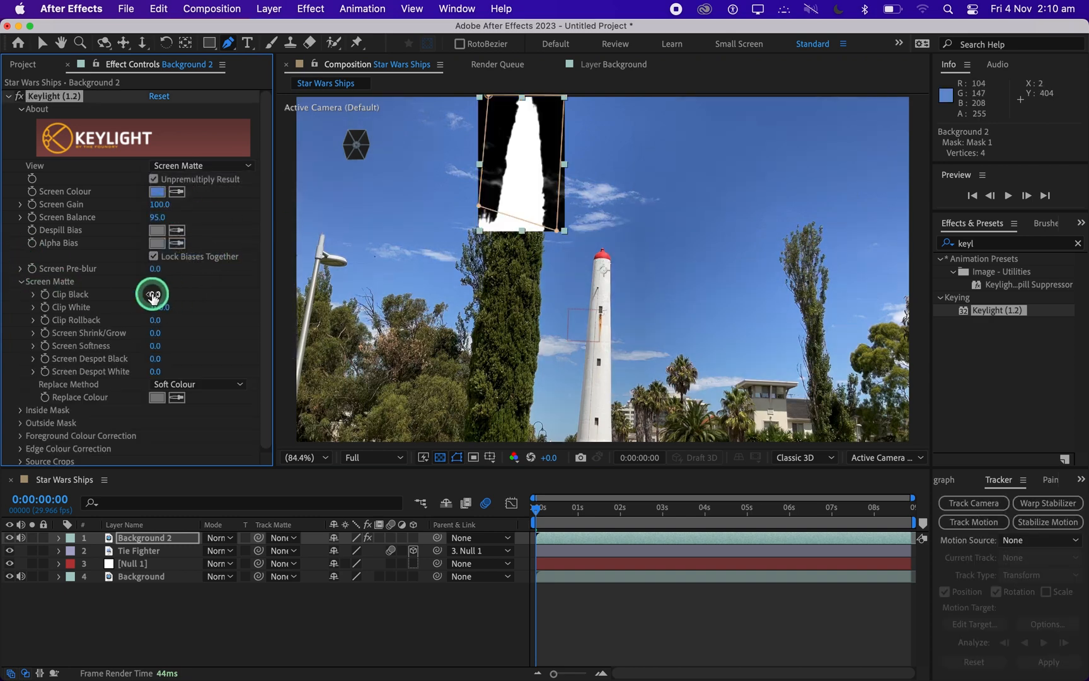
left_click_drag(167, 294, 184, 294)
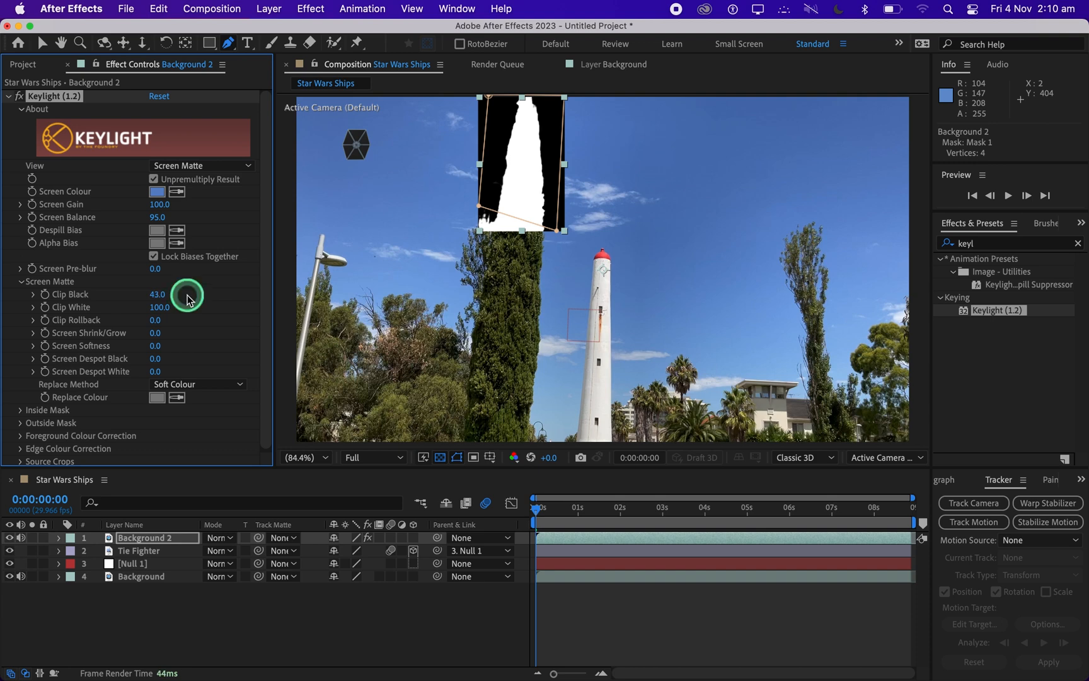
left_click(200, 165)
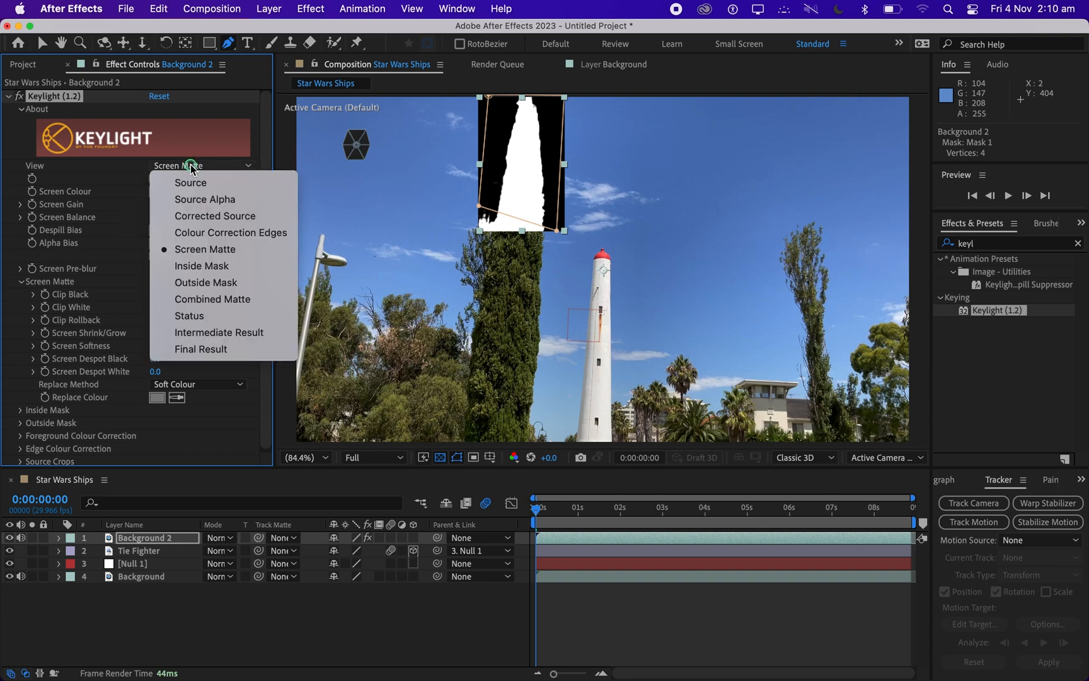
left_click(190, 348)
left_click(287, 586)
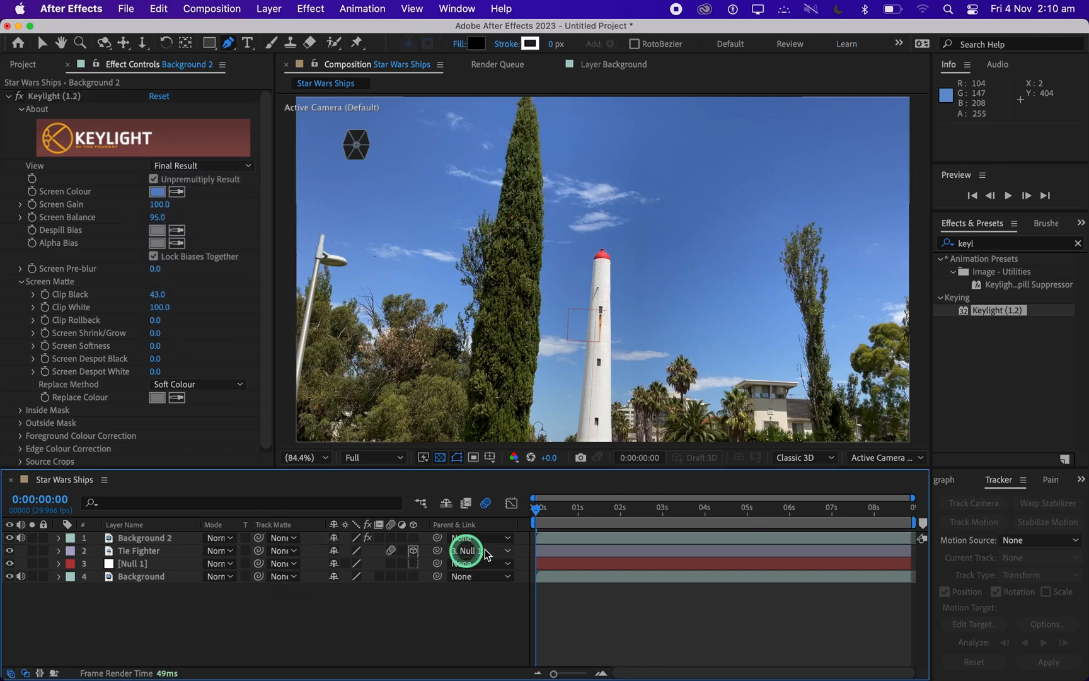
Try renaming the Background 2 layer as Tree Mask.
left_click(142, 540)
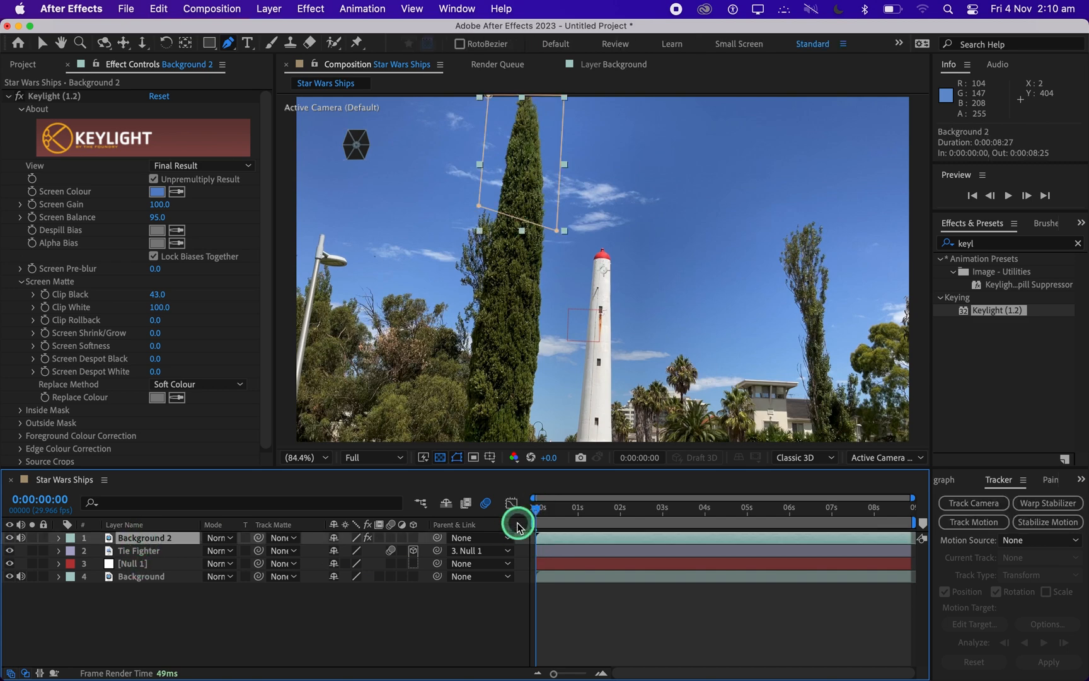
right_click(150, 537)
left_click(188, 631)
type("Tr")
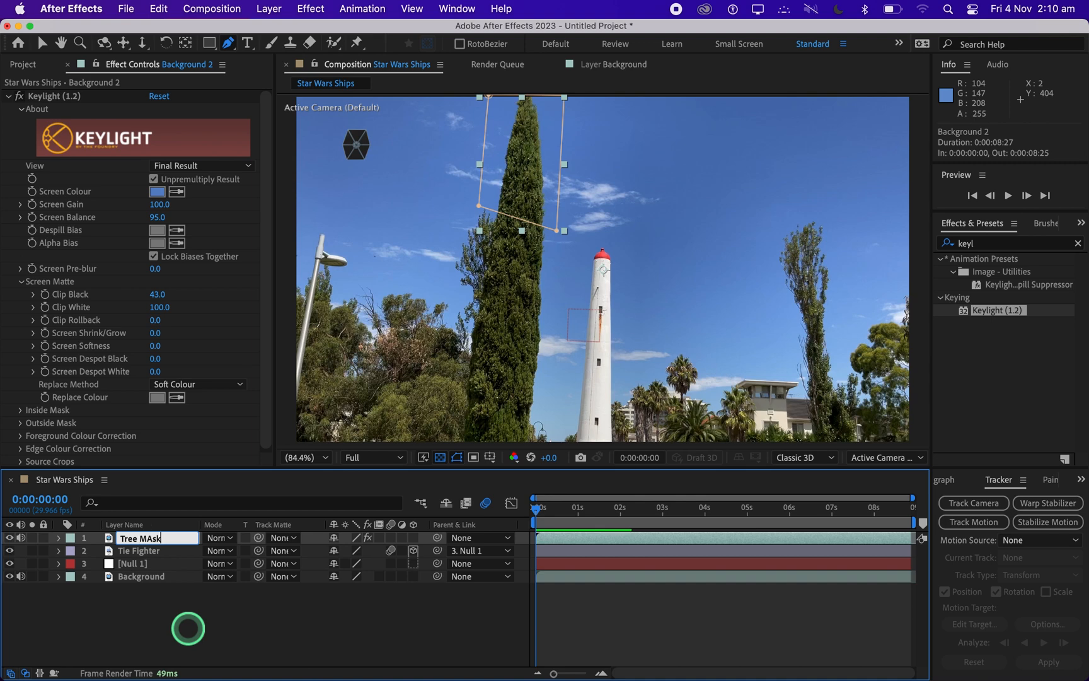
type("ee Mask")
key("Return")
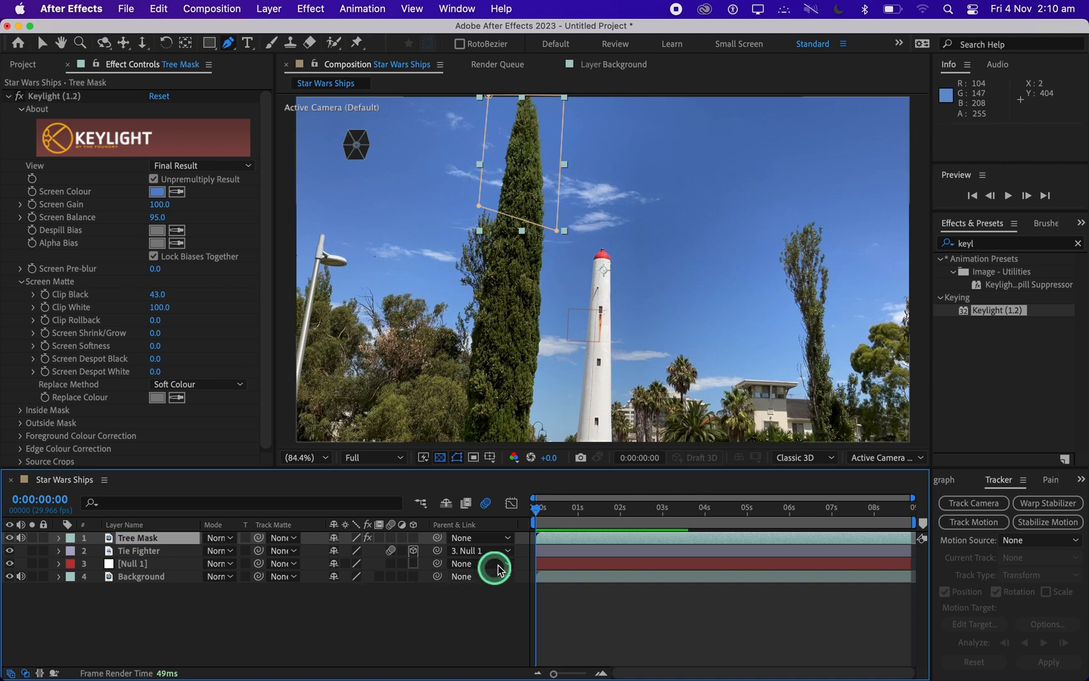
Keyframe Mask 1's path on Background 2 from the first frame, repositioning the mask over the tree at 0:00:08:25 and about 7 seconds.
left_click(59, 538)
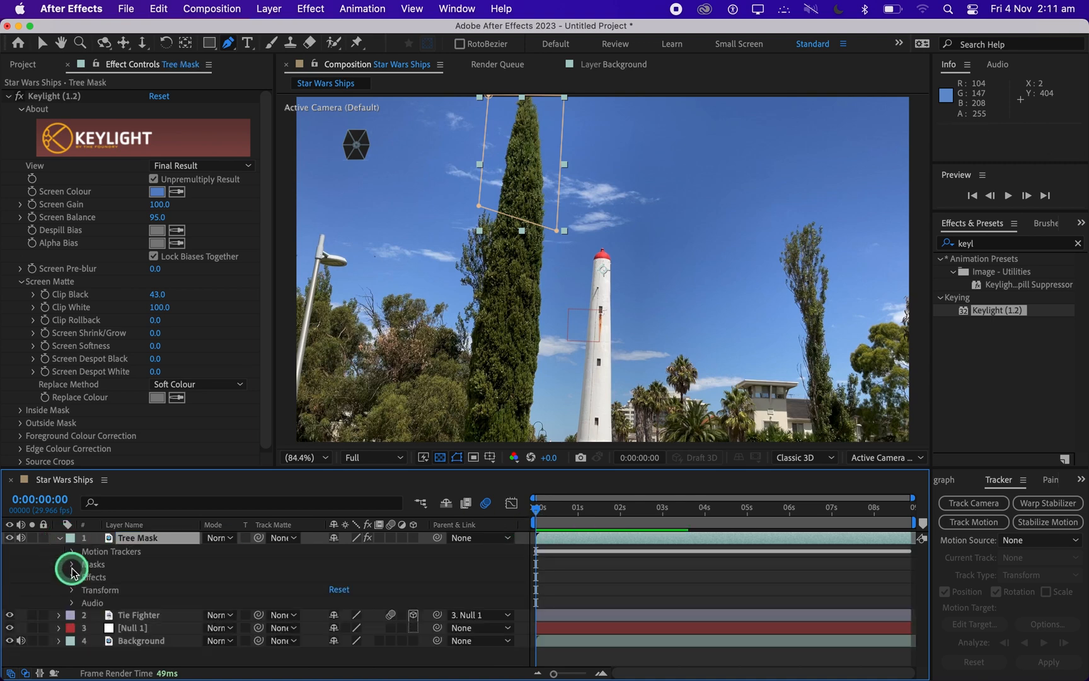
left_click(71, 564)
left_click(80, 578)
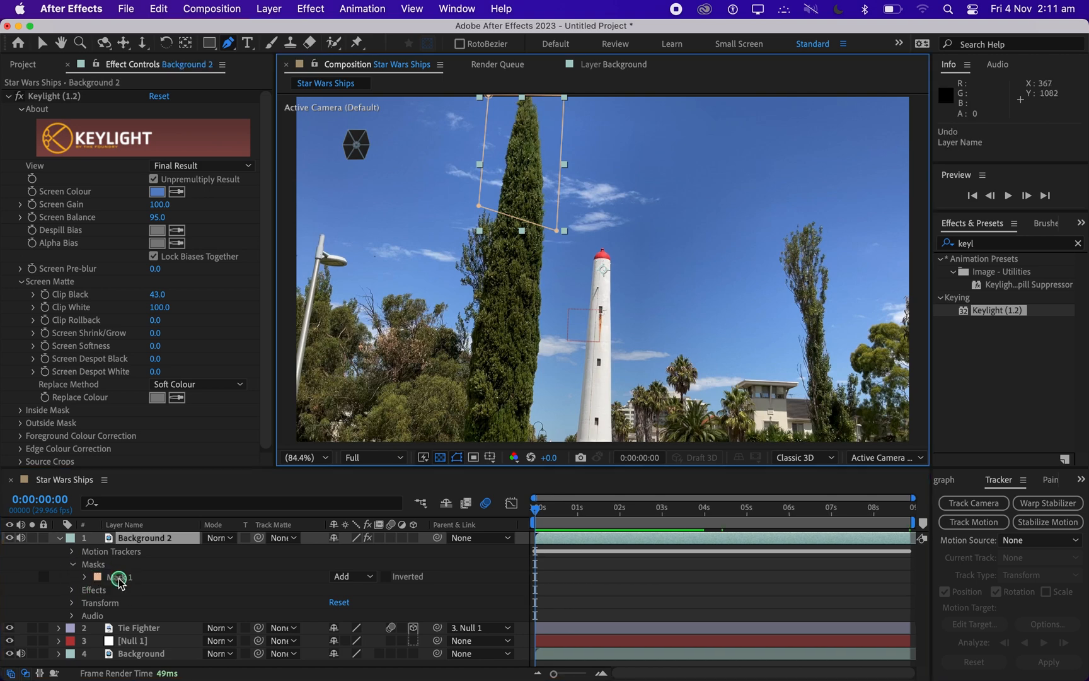
left_click(85, 578)
left_click(110, 590)
left_click_drag(536, 509, 1011, 501)
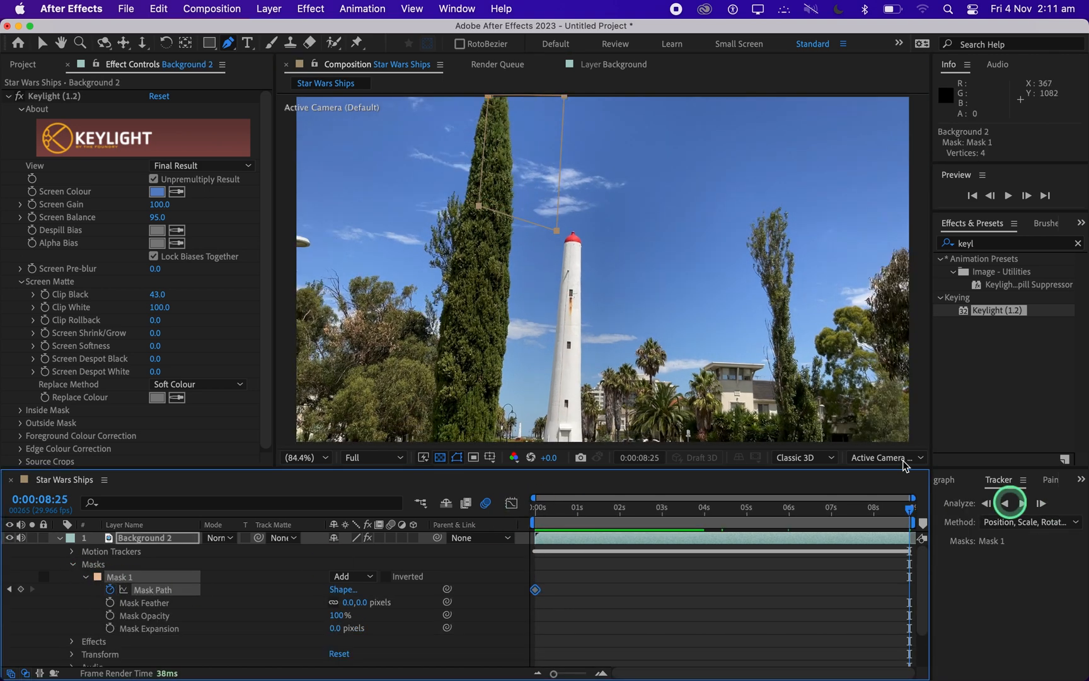
left_click_drag(557, 231, 529, 230)
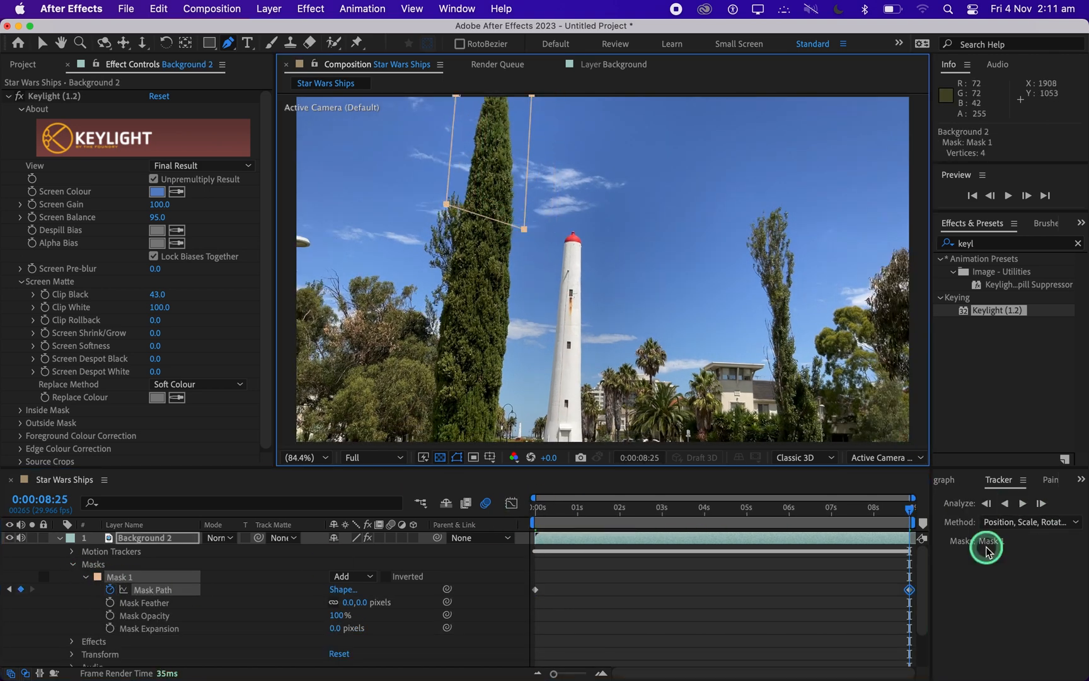
left_click_drag(911, 511, 846, 510)
left_click_drag(529, 228, 566, 228)
Inspect the keyed tree edge beside the Tie Fighter at 0:00:02:05 and 400% zoom, and set Keylight's Screen Softness to 10.
left_click_drag(846, 510, 631, 496)
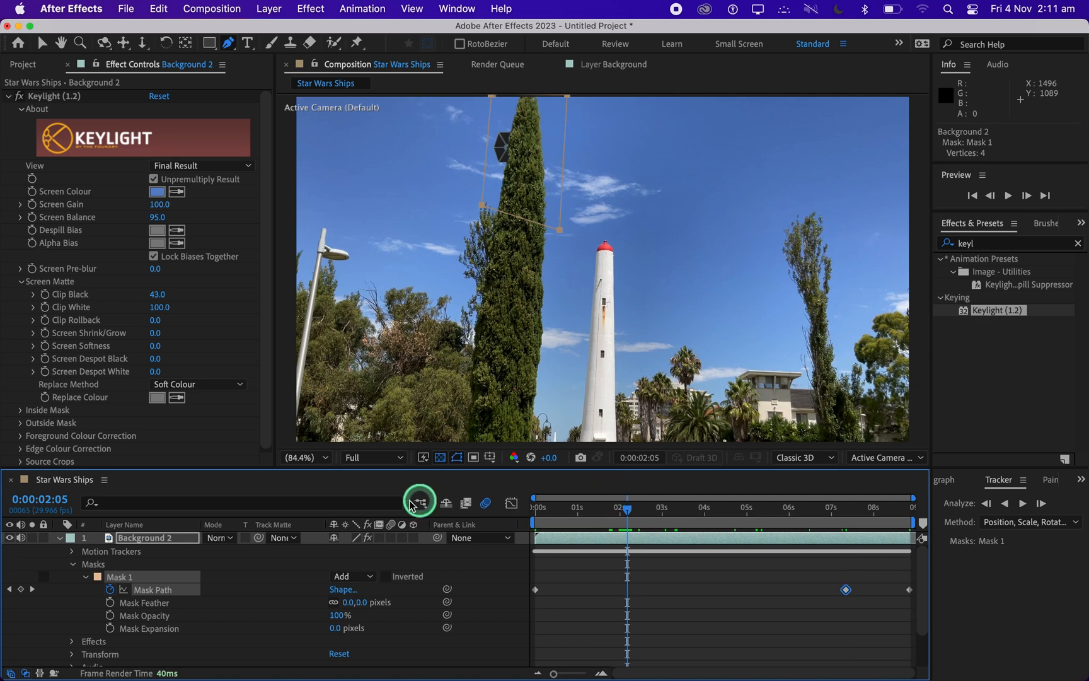
left_click(304, 455)
left_click(309, 376)
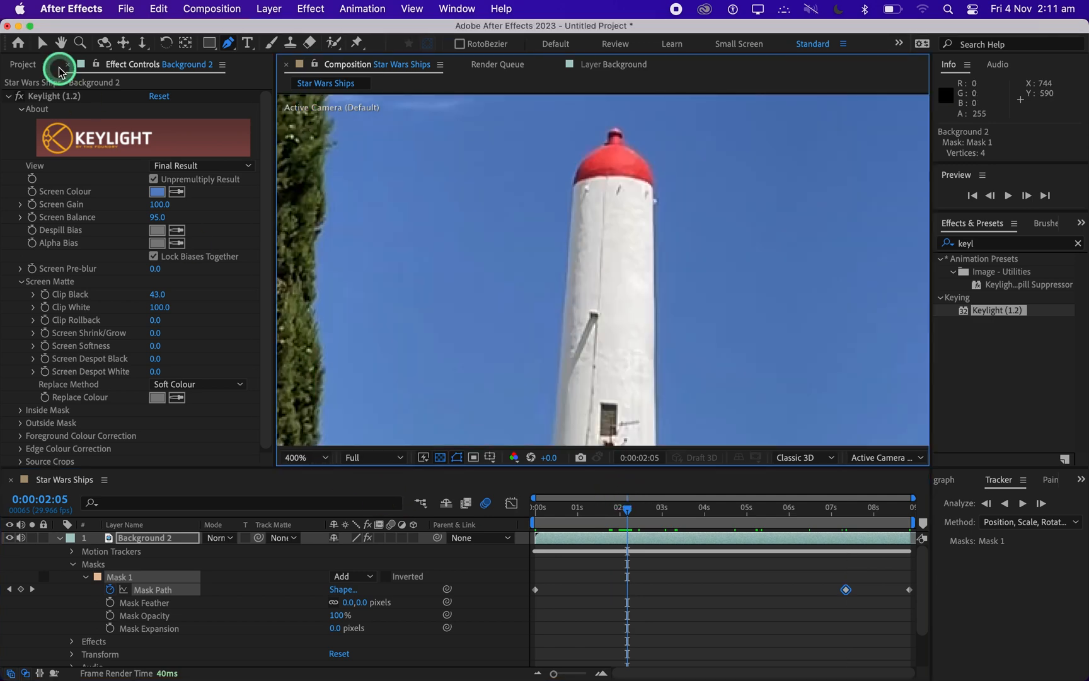
left_click(60, 46)
left_click_drag(419, 137, 906, 590)
left_click_drag(612, 200, 591, 267)
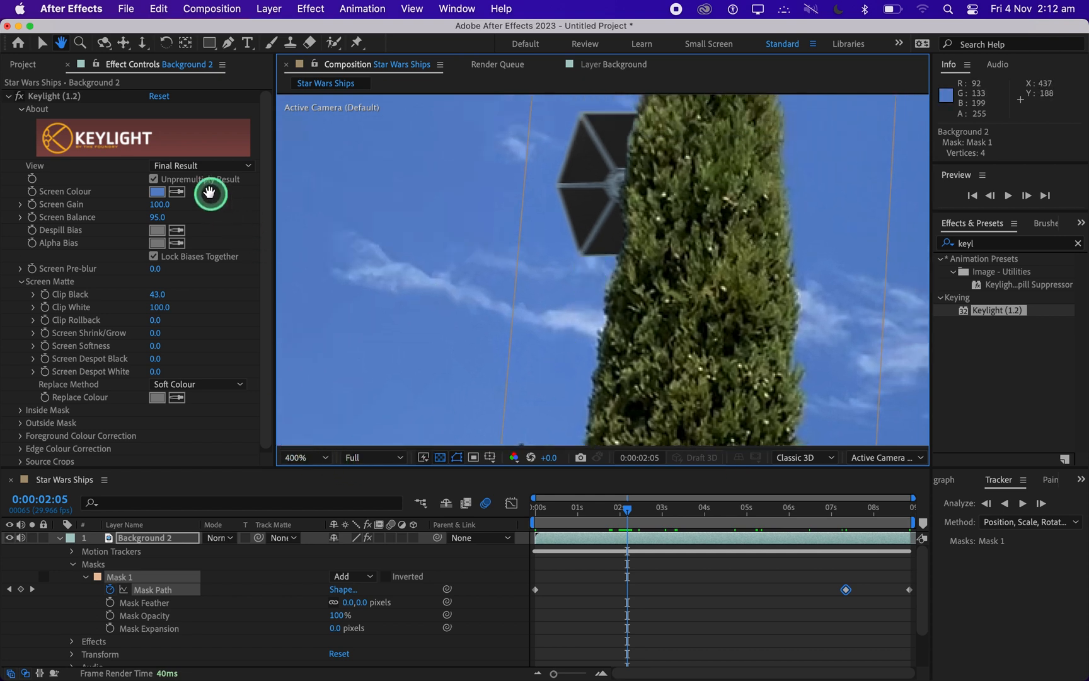
left_click(41, 45)
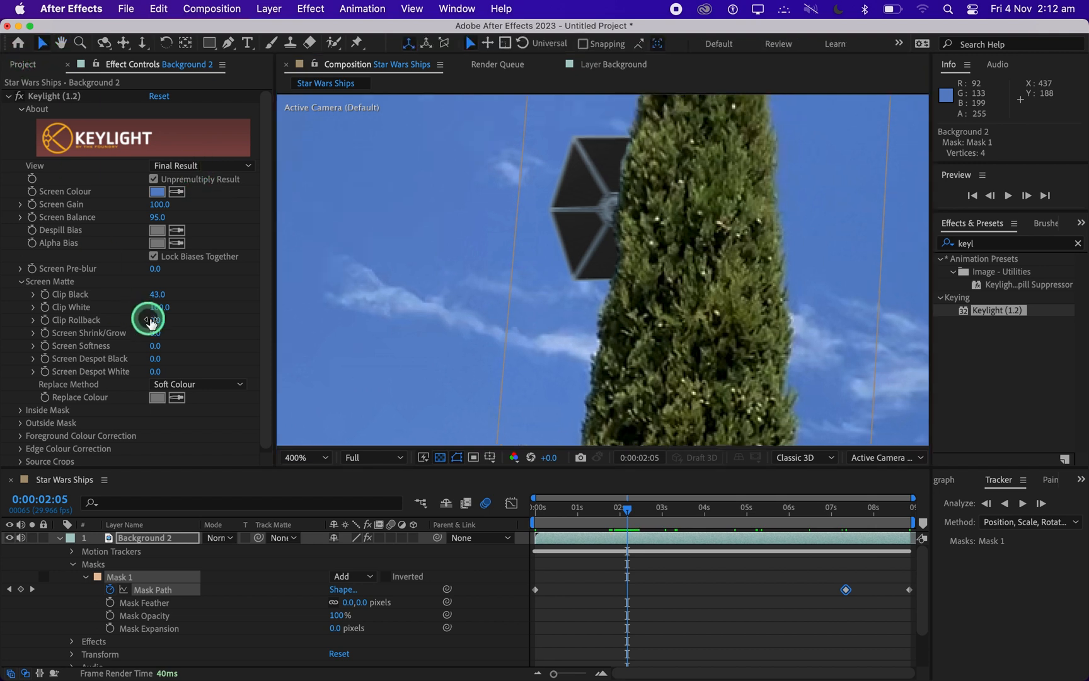
left_click_drag(156, 350, 169, 350)
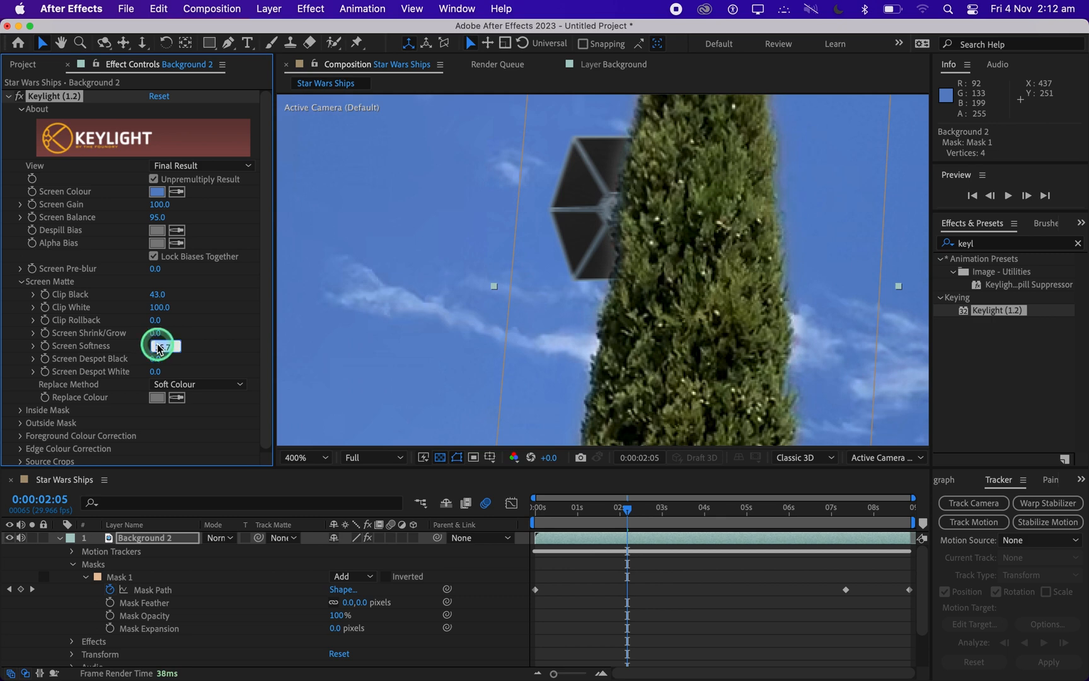
left_click(318, 457)
left_click(311, 199)
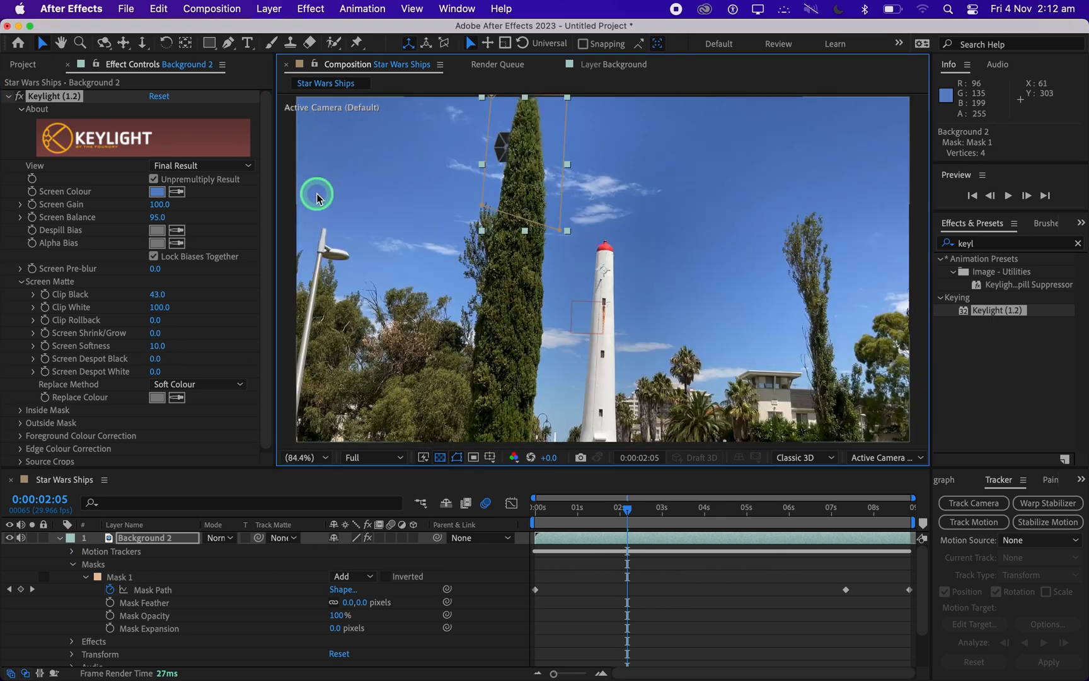
Set Keylight's Screen Softness to 1.0 on Background 2 and return to the first frame.
left_click(159, 348)
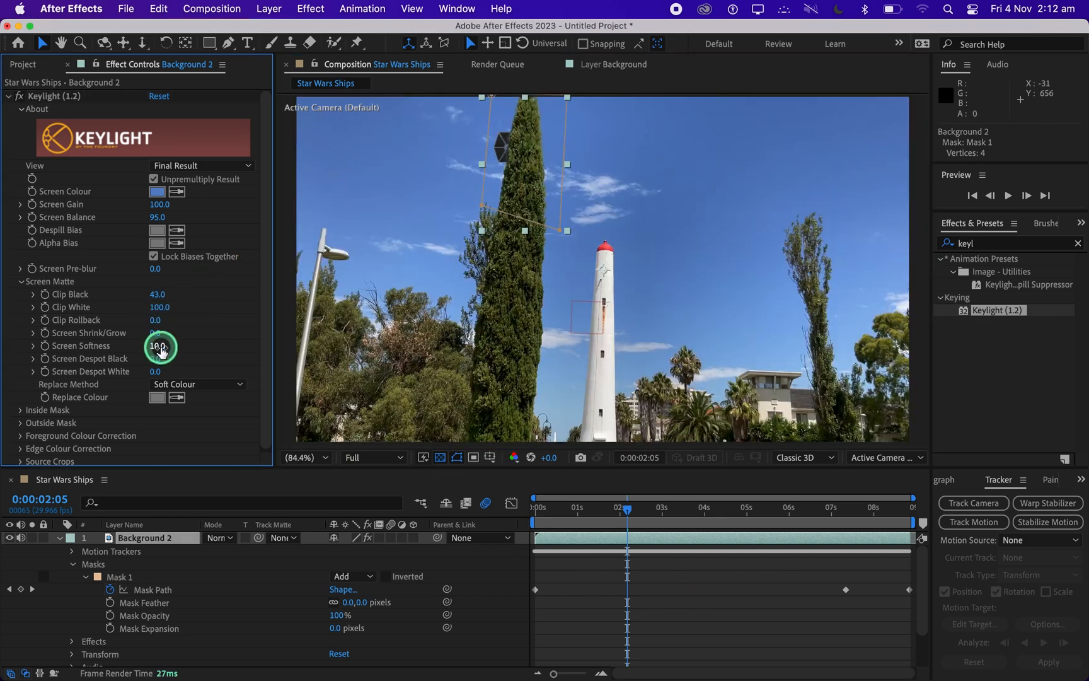
key("Return")
key("c")
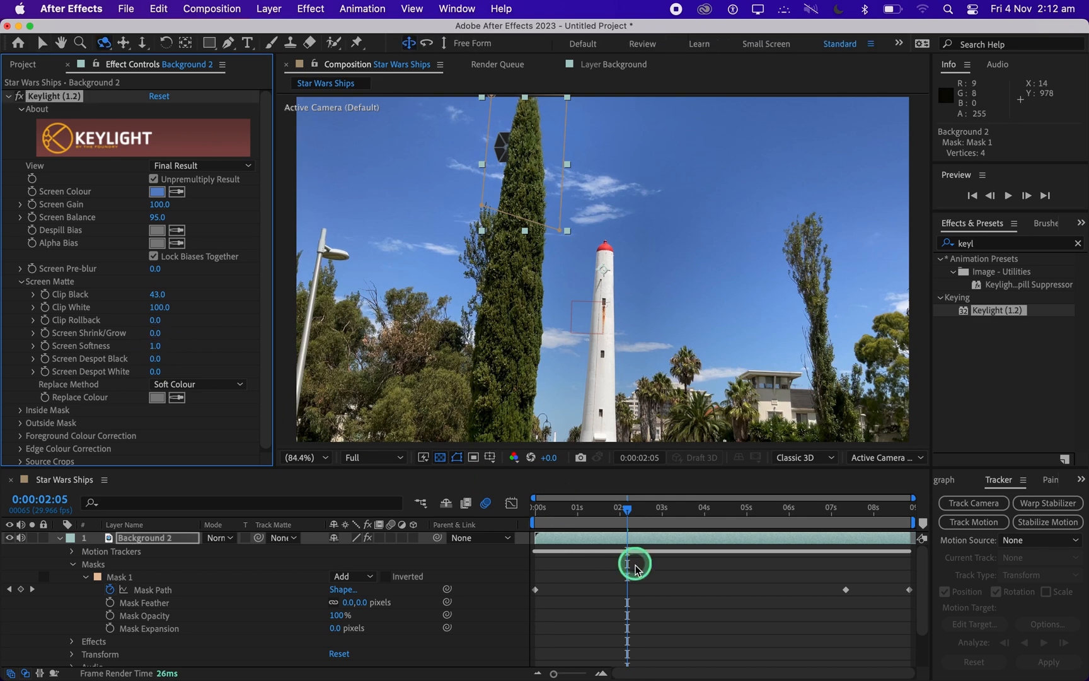
left_click(663, 592)
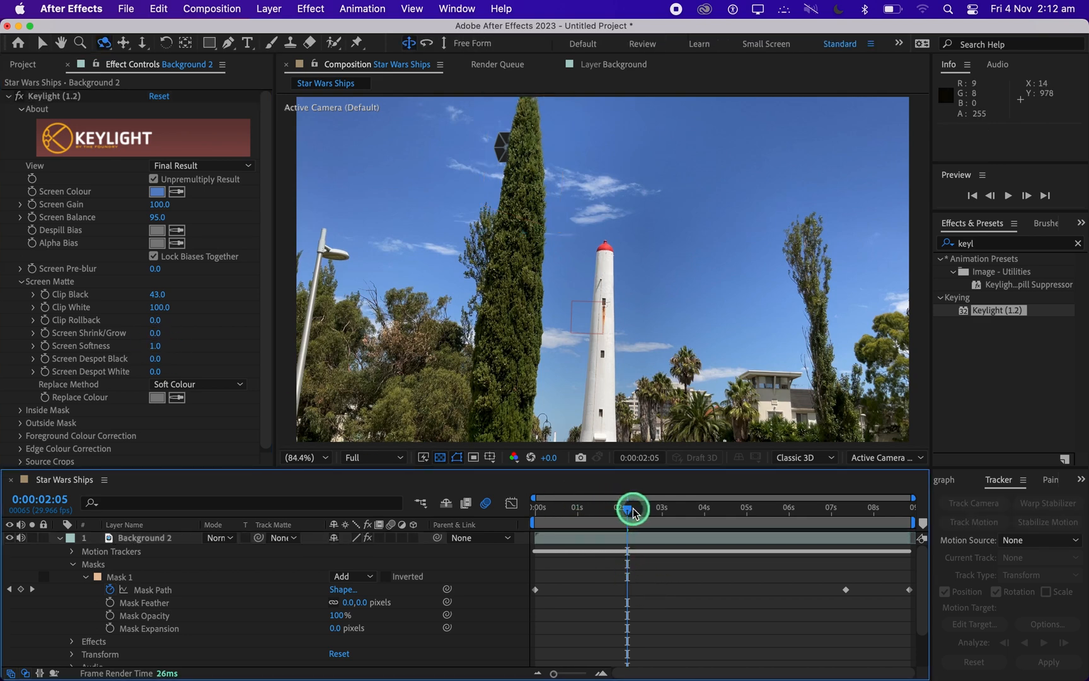
key("Home")
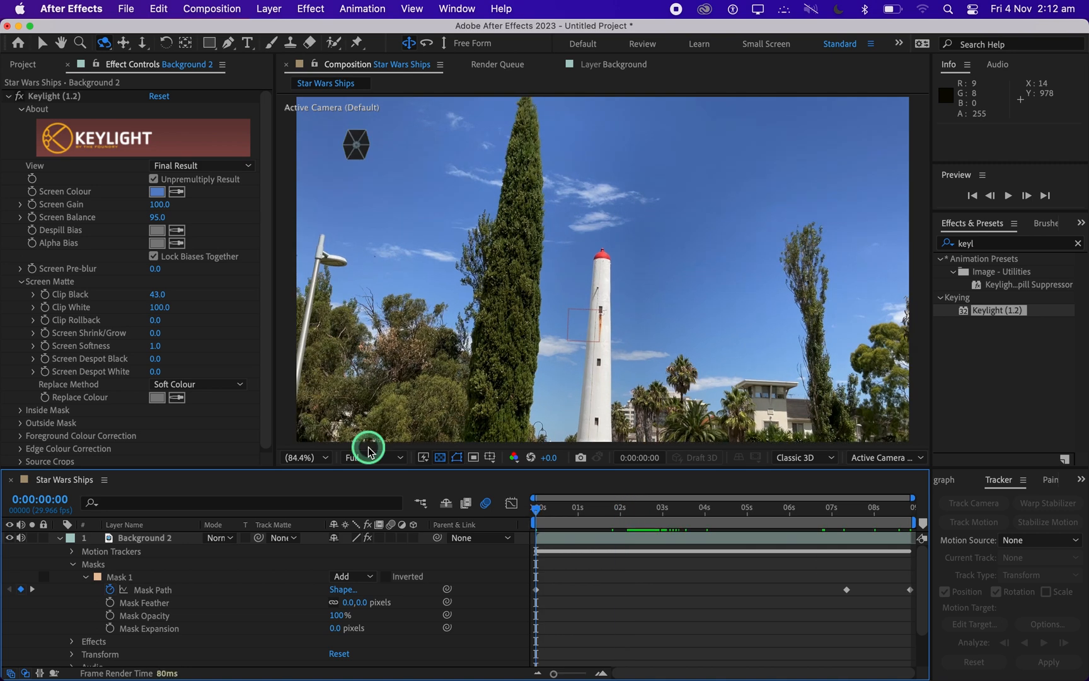
Apply the Curves effect to the Tie Fighter layer and raise the midtones of the RGB curve slightly.
left_click(58, 539)
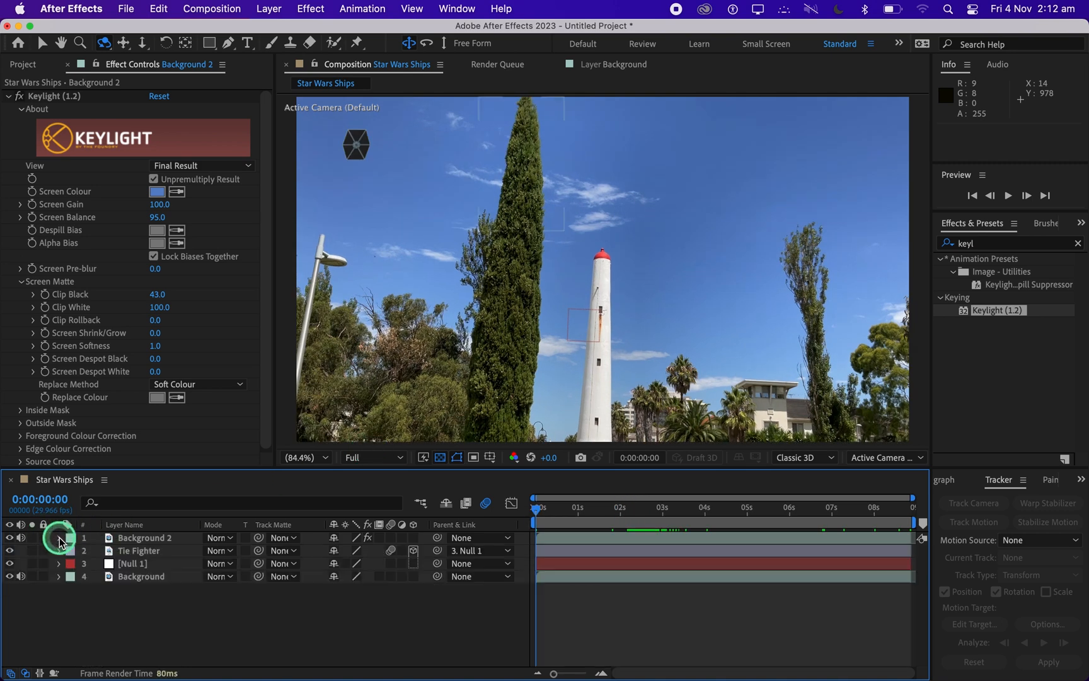
left_click(143, 555)
left_click(854, 630)
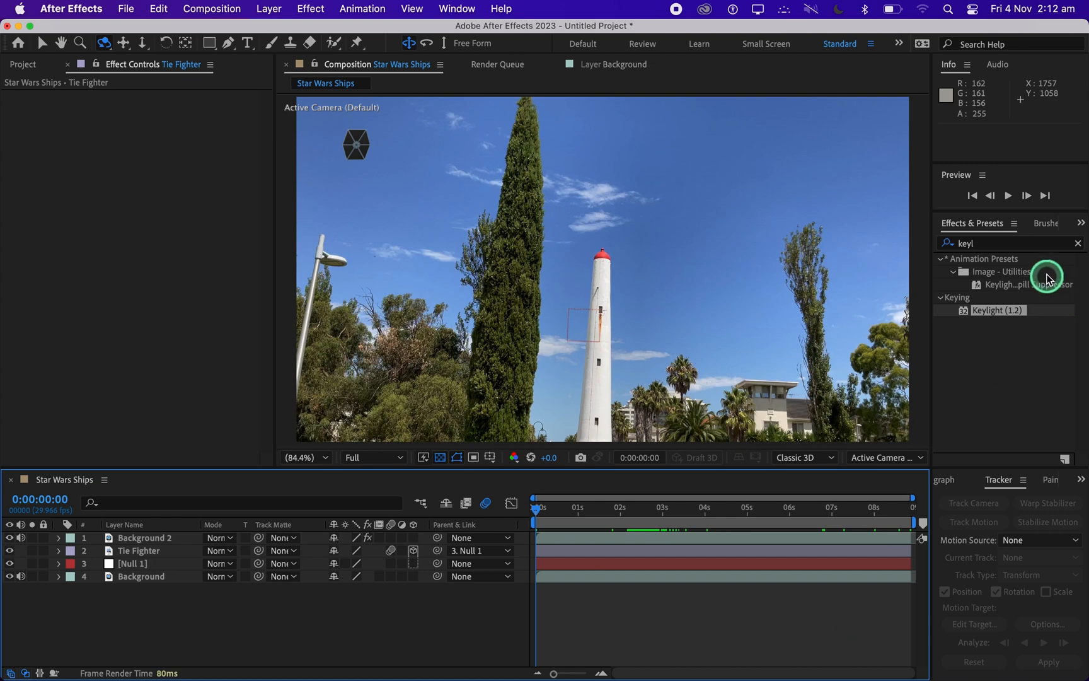
left_click(1076, 244)
left_click(1061, 245)
type("curv")
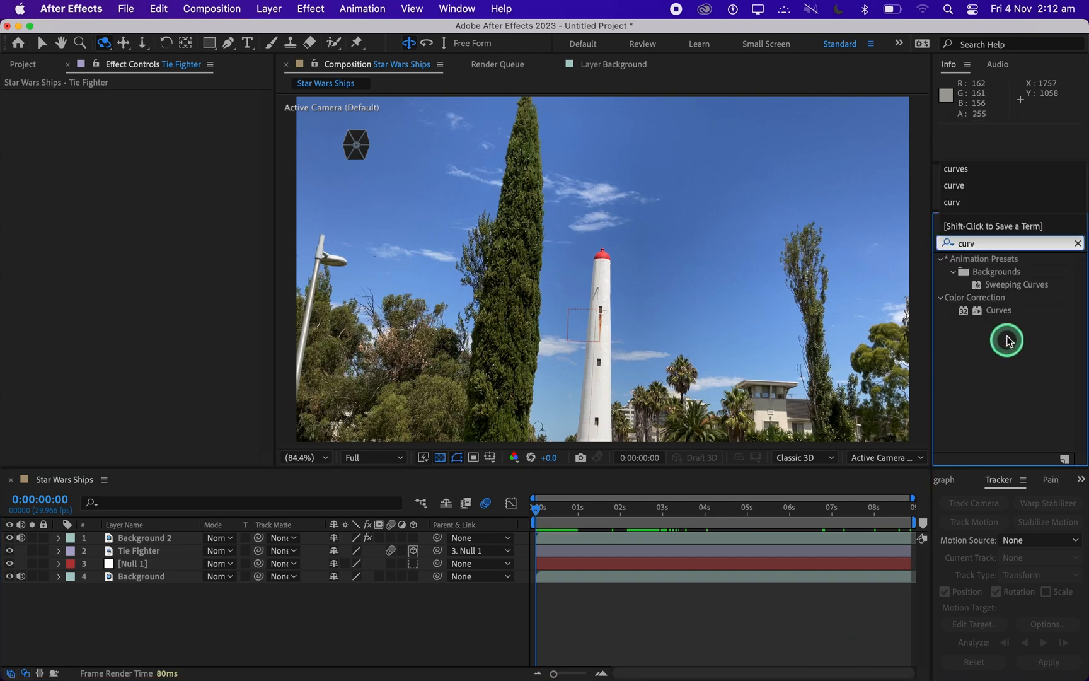
left_click_drag(1000, 315, 190, 550)
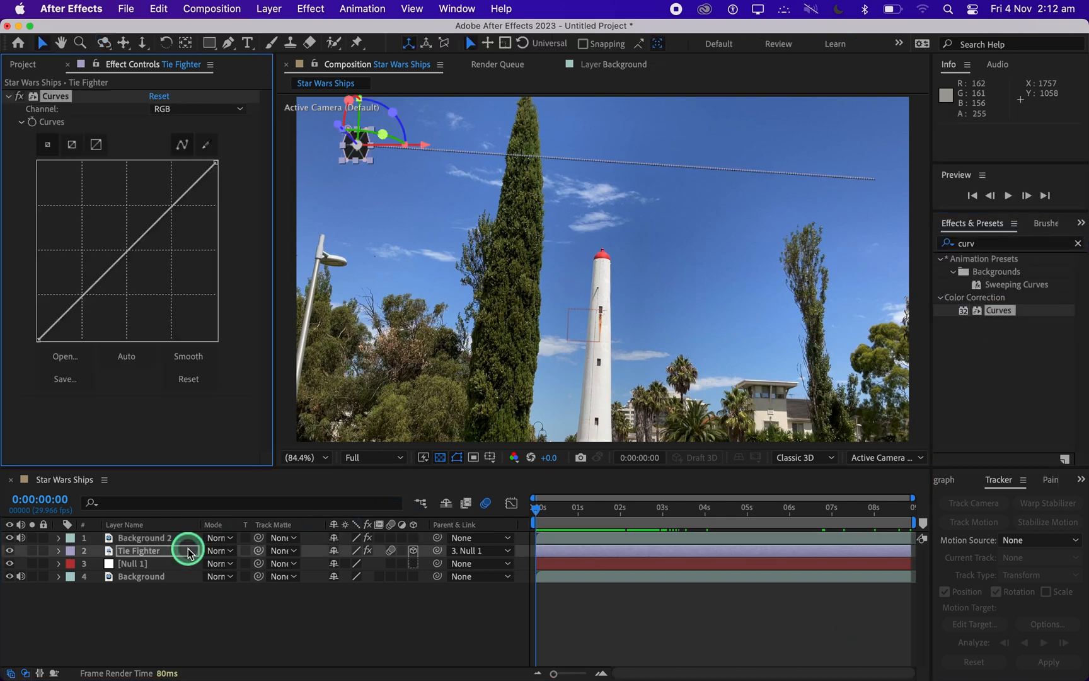
left_click_drag(127, 250, 120, 242)
left_click(275, 597)
Raise the midtones of the Tie Fighter's Blue curve slightly, comparing the result with Curves off and on.
left_click(184, 109)
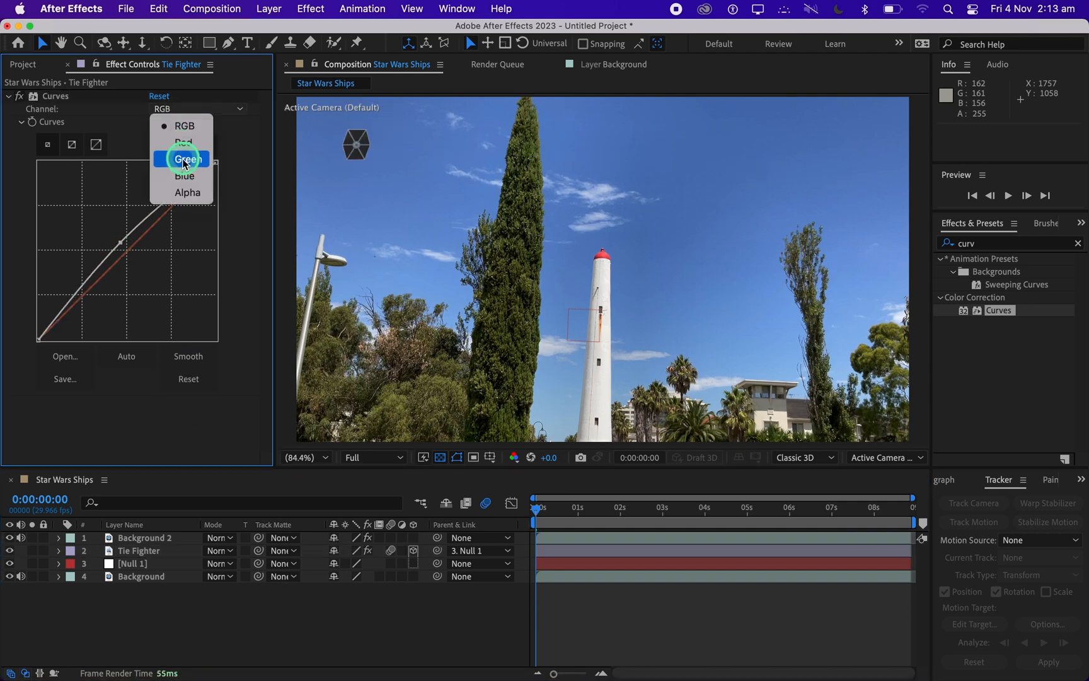
left_click(165, 176)
left_click(127, 250)
left_click(259, 616)
left_click(20, 96)
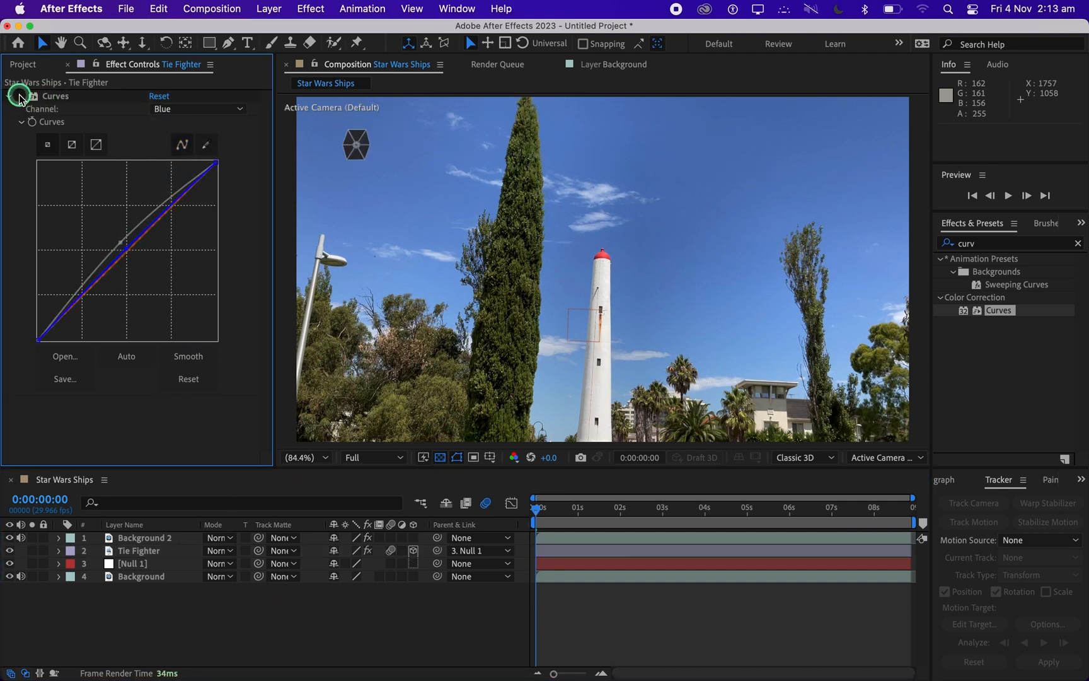
left_click(20, 96)
left_click(124, 246)
left_click(276, 623)
left_click(20, 96)
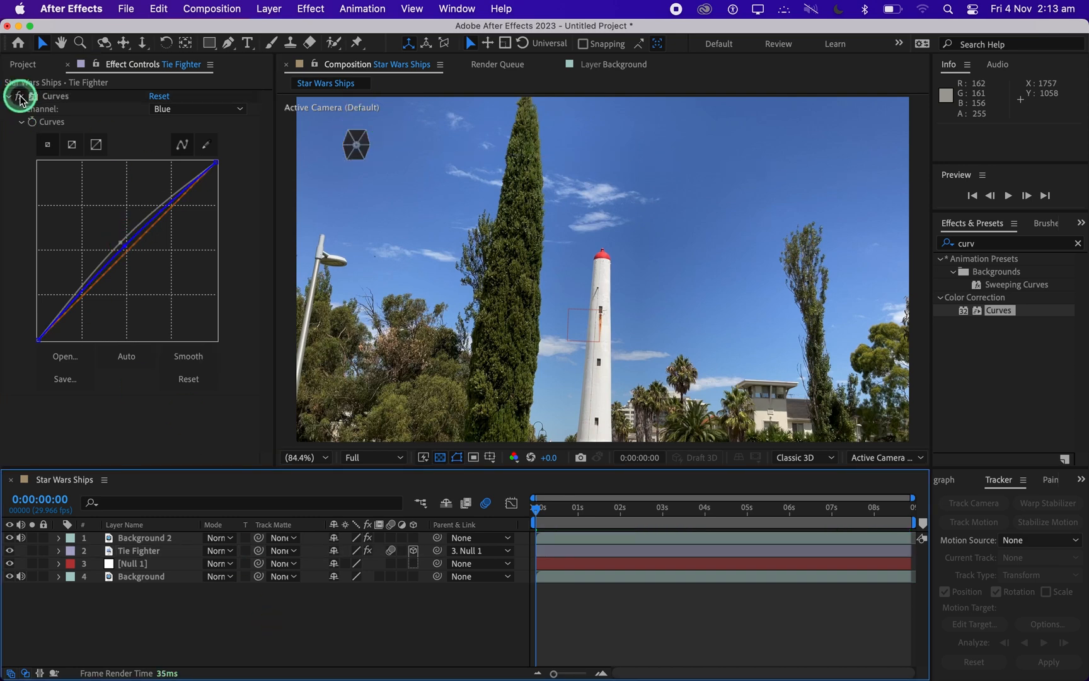
left_click(19, 96)
Examine the Tie Fighter at 400% zoom with its Curves effect off and on.
left_click(321, 460)
left_click(319, 376)
left_click(63, 42)
left_click_drag(536, 237, 1073, 448)
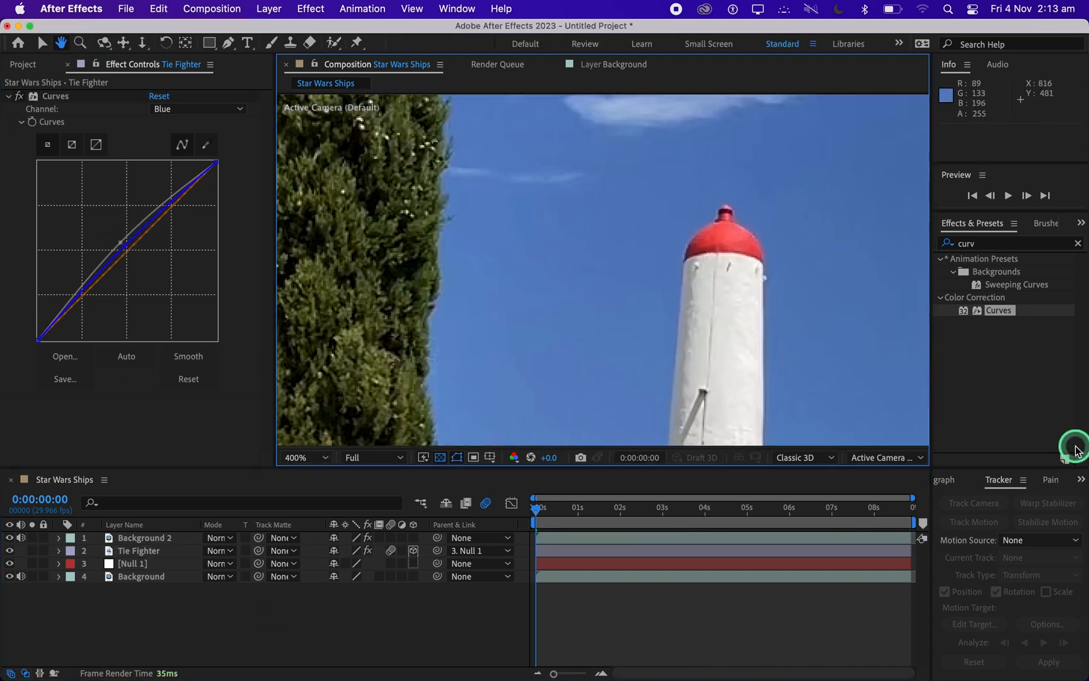
left_click_drag(523, 231, 1060, 610)
left_click(42, 43)
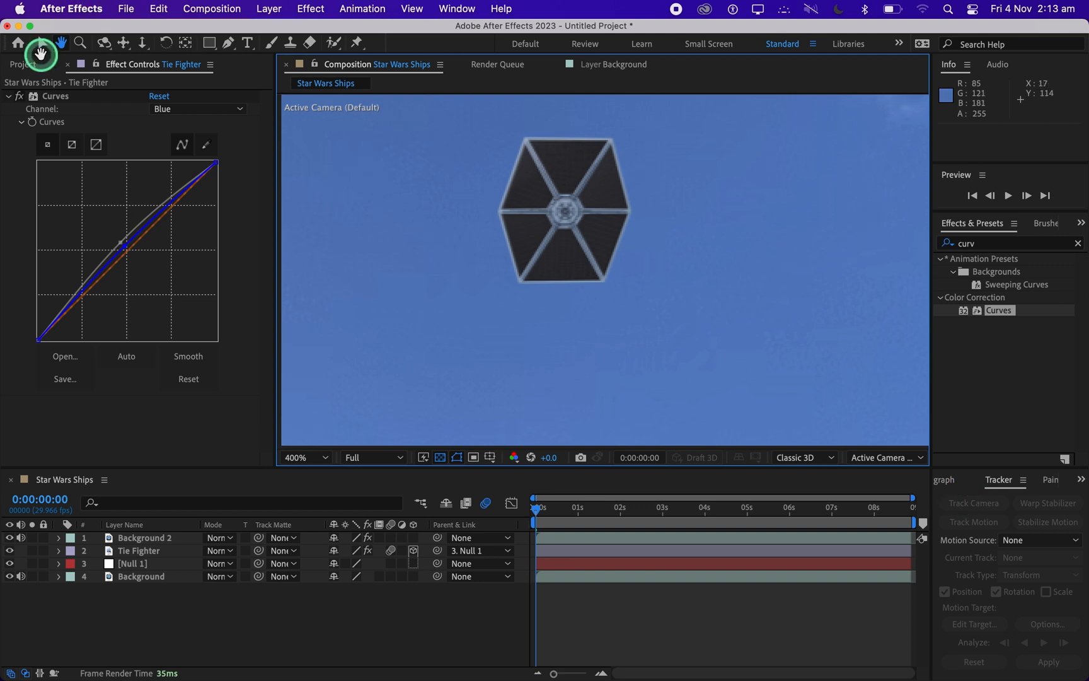
left_click(20, 96)
left_click(19, 96)
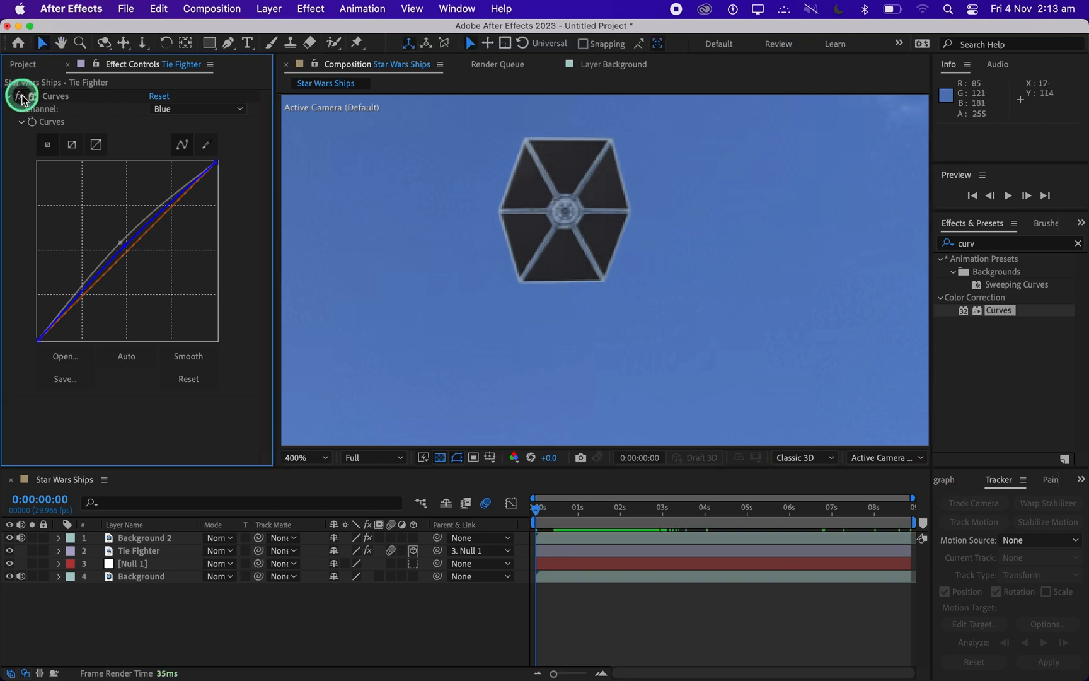
Search the effects for "match" and apply Match Grain to the Tie Fighter layer.
left_click(1078, 246)
left_click(1033, 245)
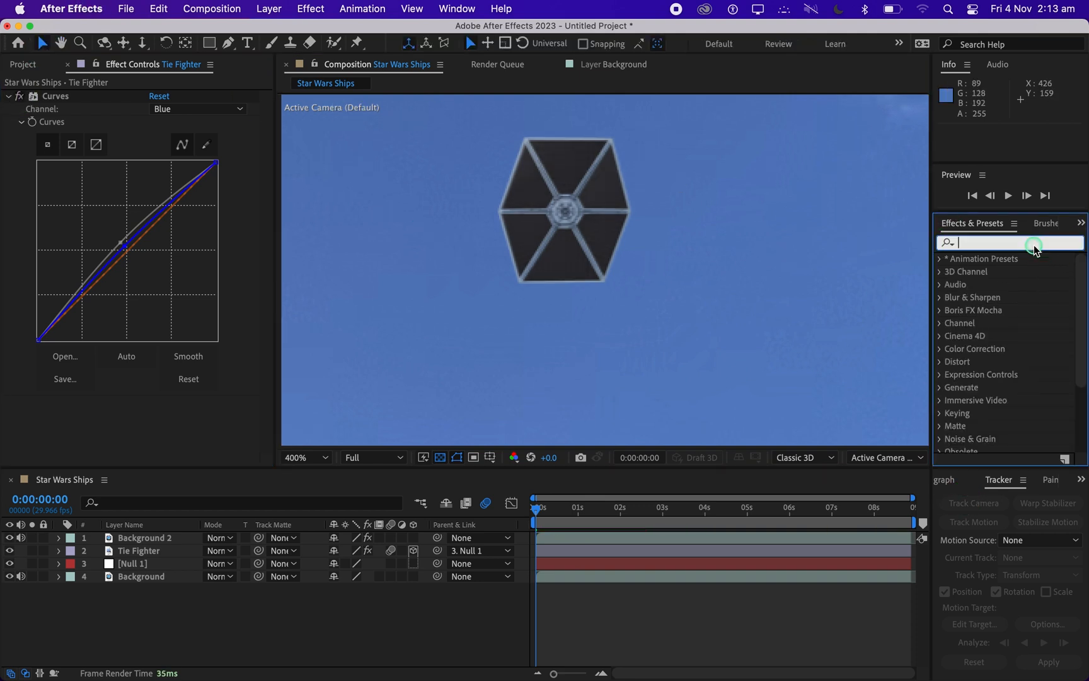
type("match")
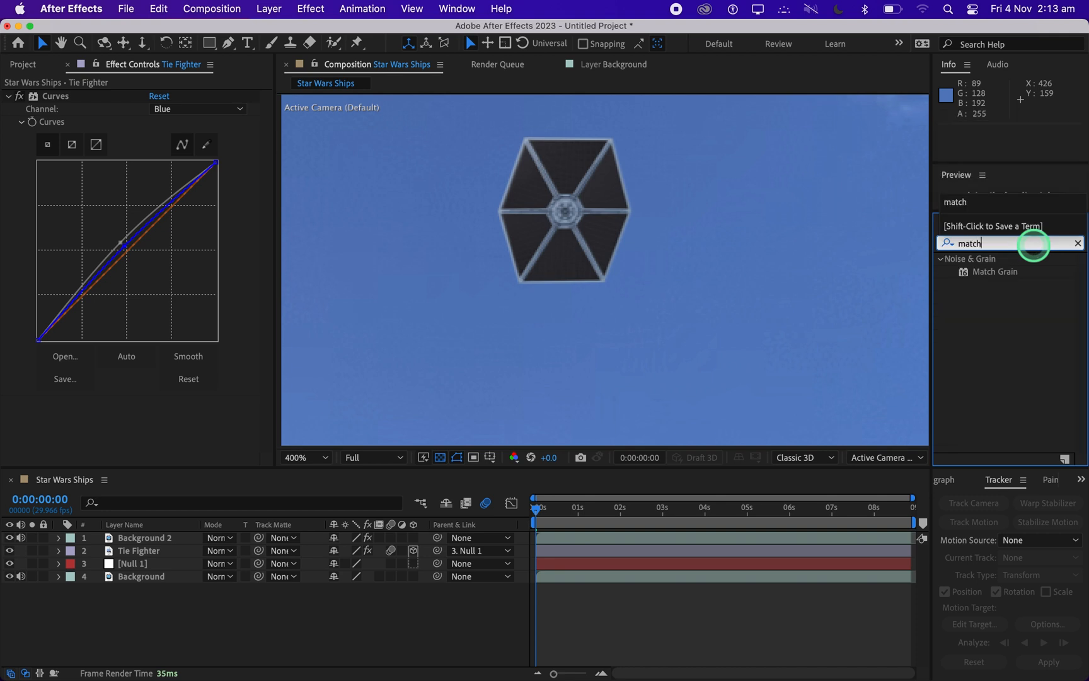
left_click_drag(1023, 277, 139, 416)
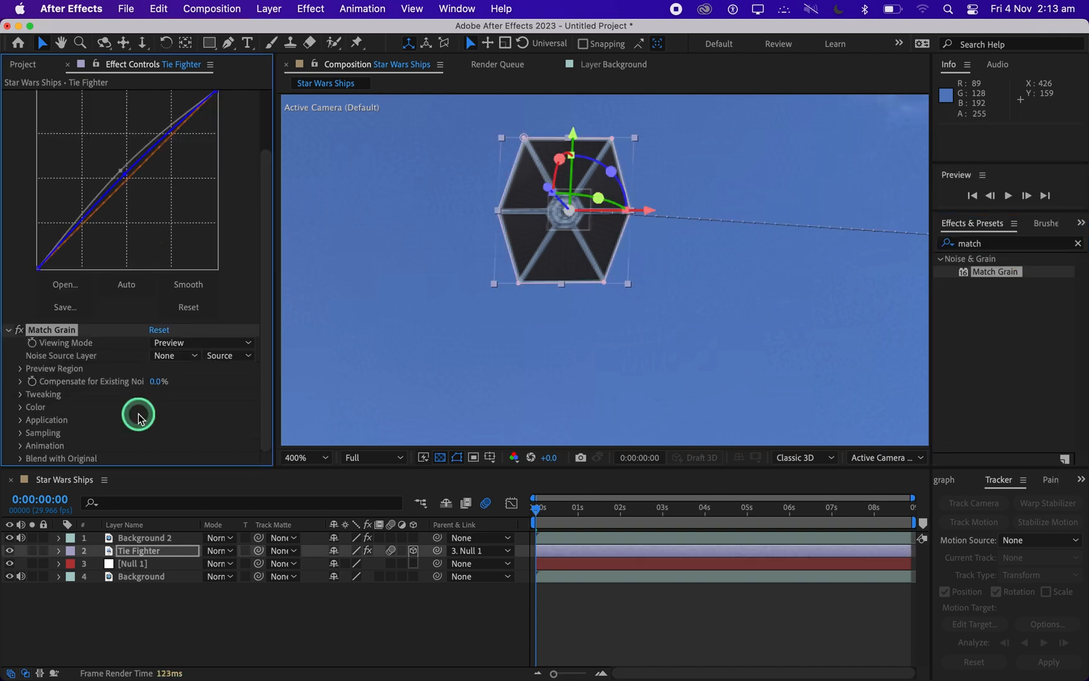
Set Match Grain's Viewing Mode to Final Output and its Noise Source Layer to 4. Background.
left_click(171, 348)
left_click(192, 424)
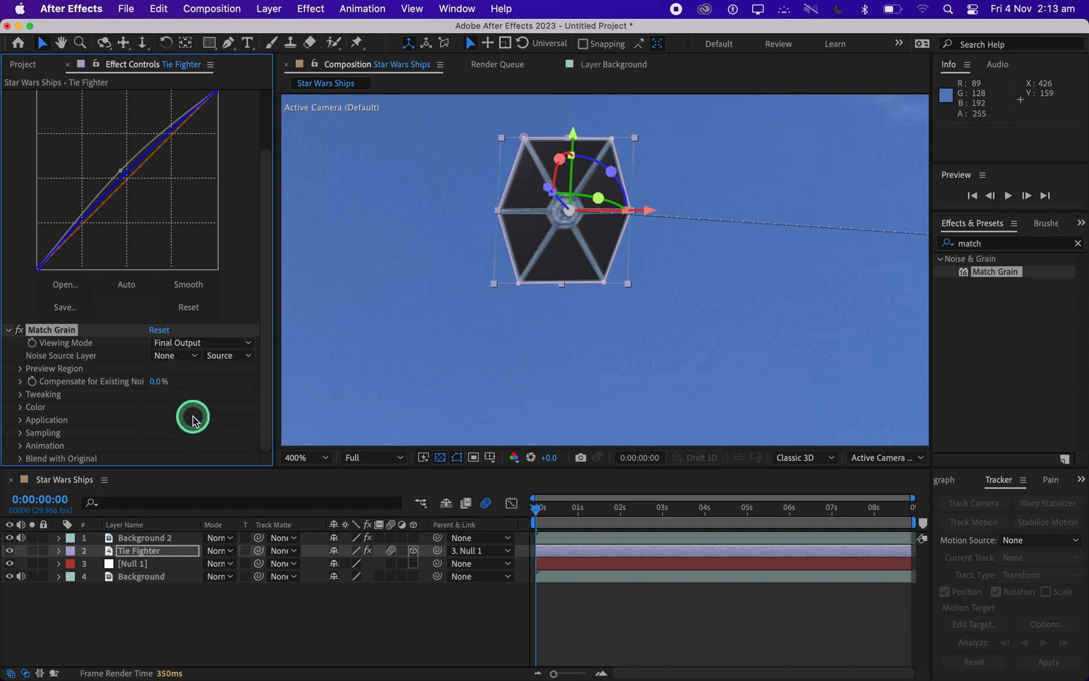
left_click(191, 366)
left_click(208, 449)
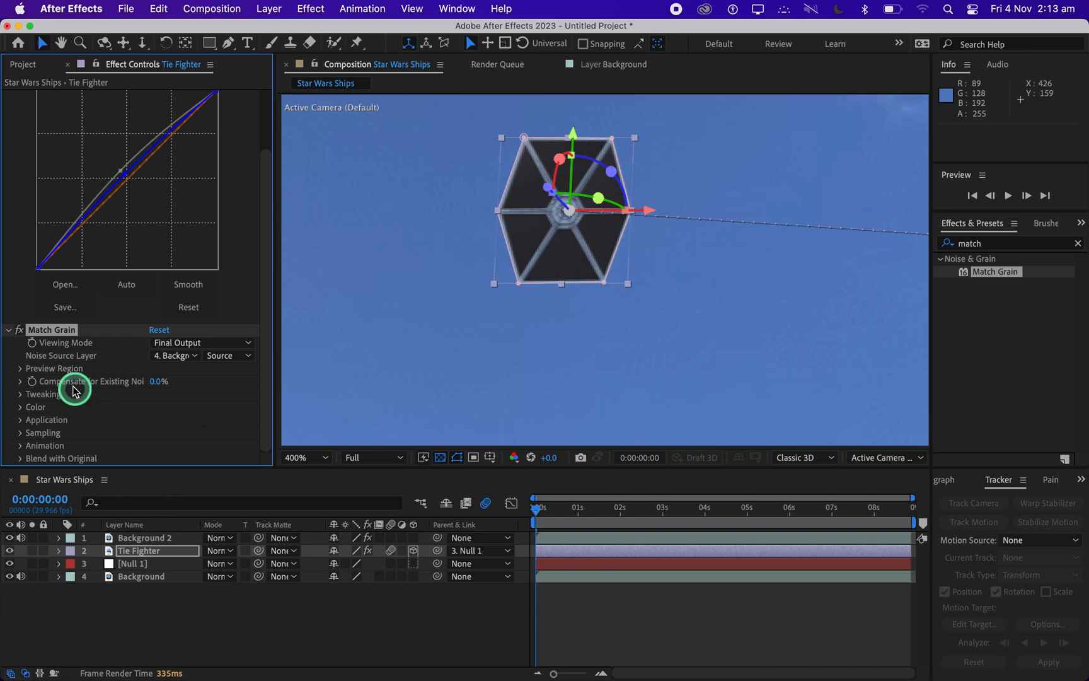
Rename the Background 2 layer to Tree Mask.
left_click(298, 457)
left_click(303, 189)
left_click(350, 635)
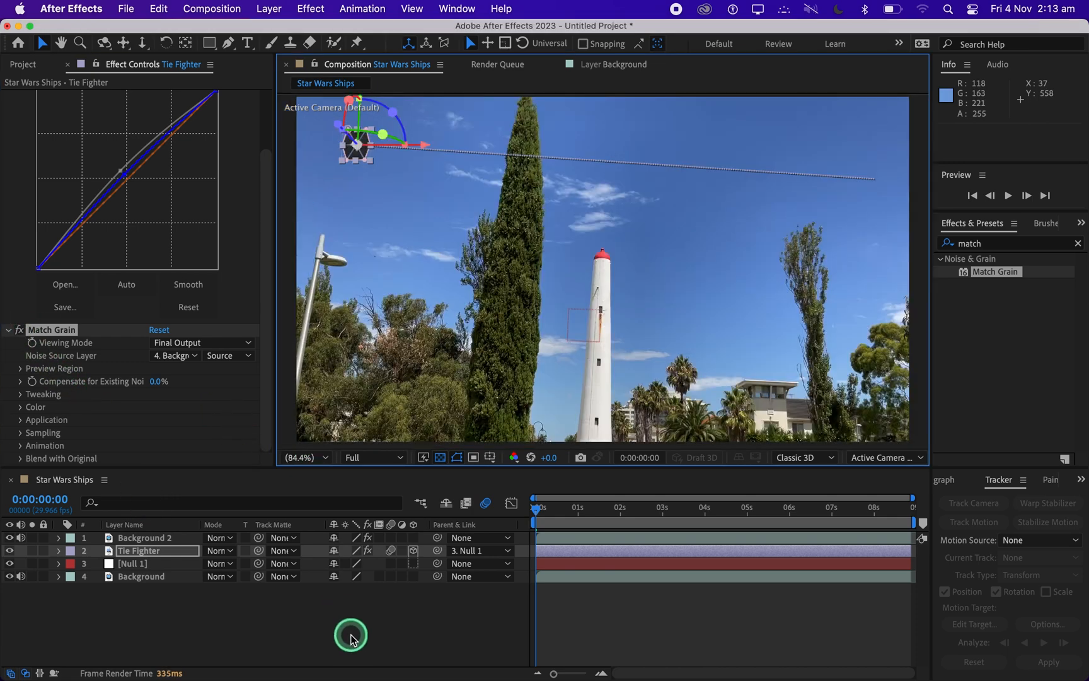
left_click(130, 544)
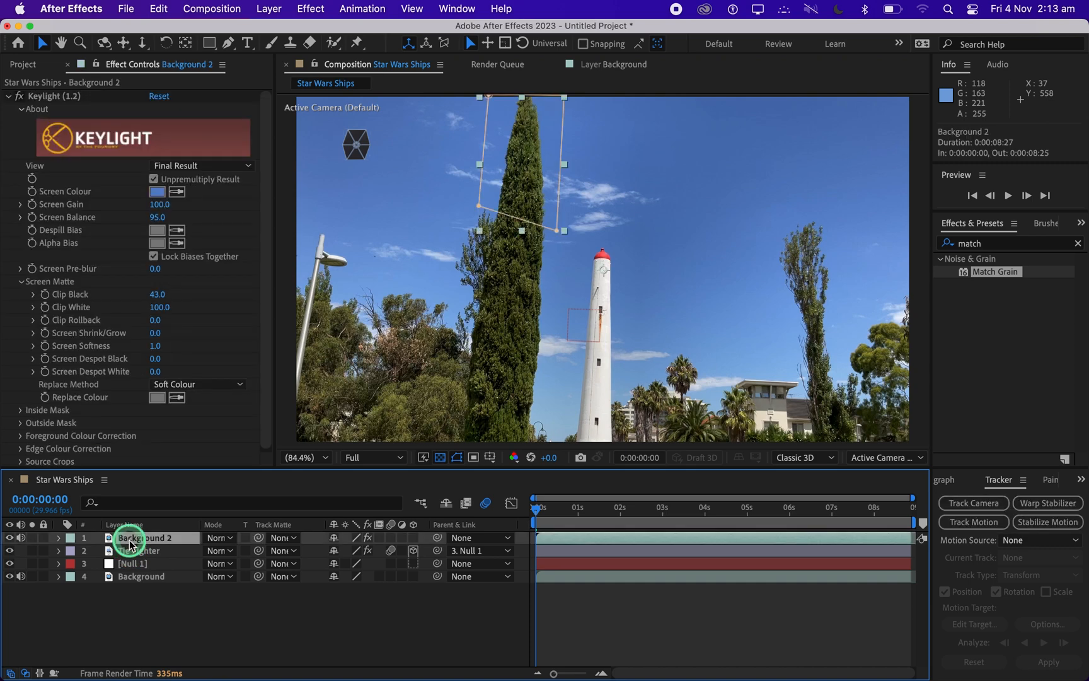
right_click(130, 543)
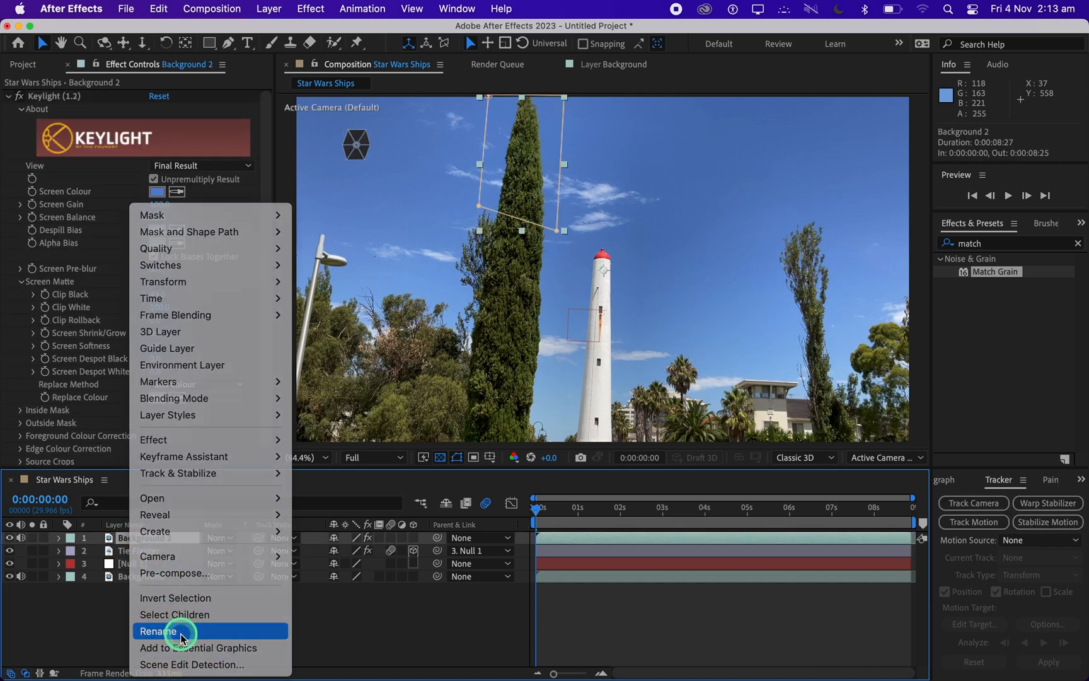
left_click(181, 632)
type("Tree M")
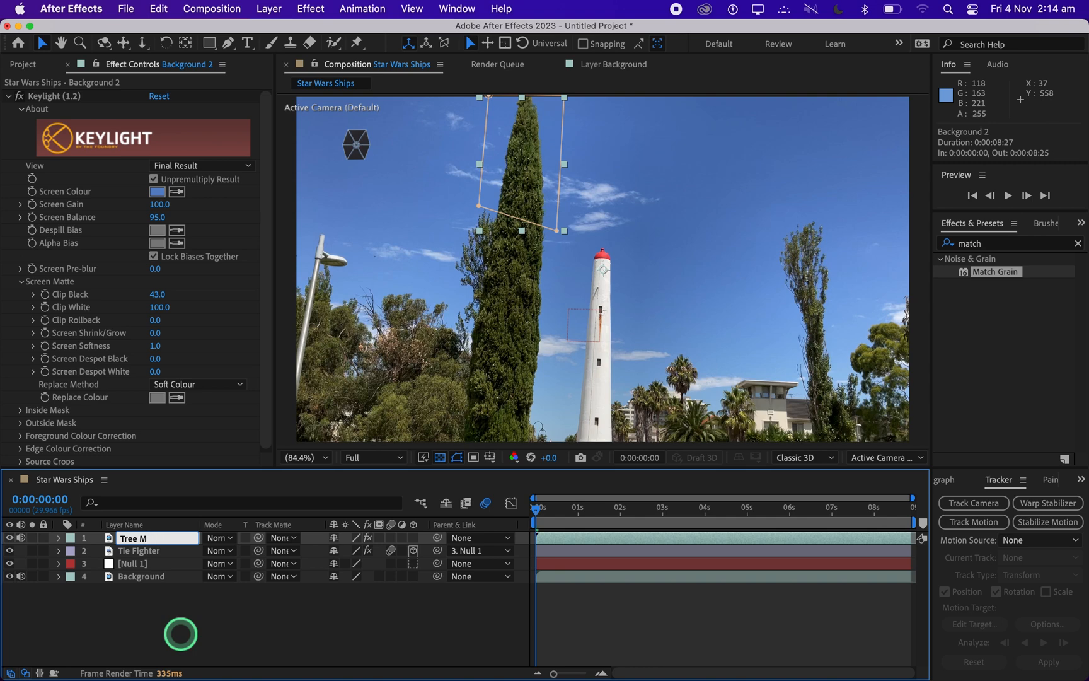
type("ask")
key("Return")
left_click(187, 637)
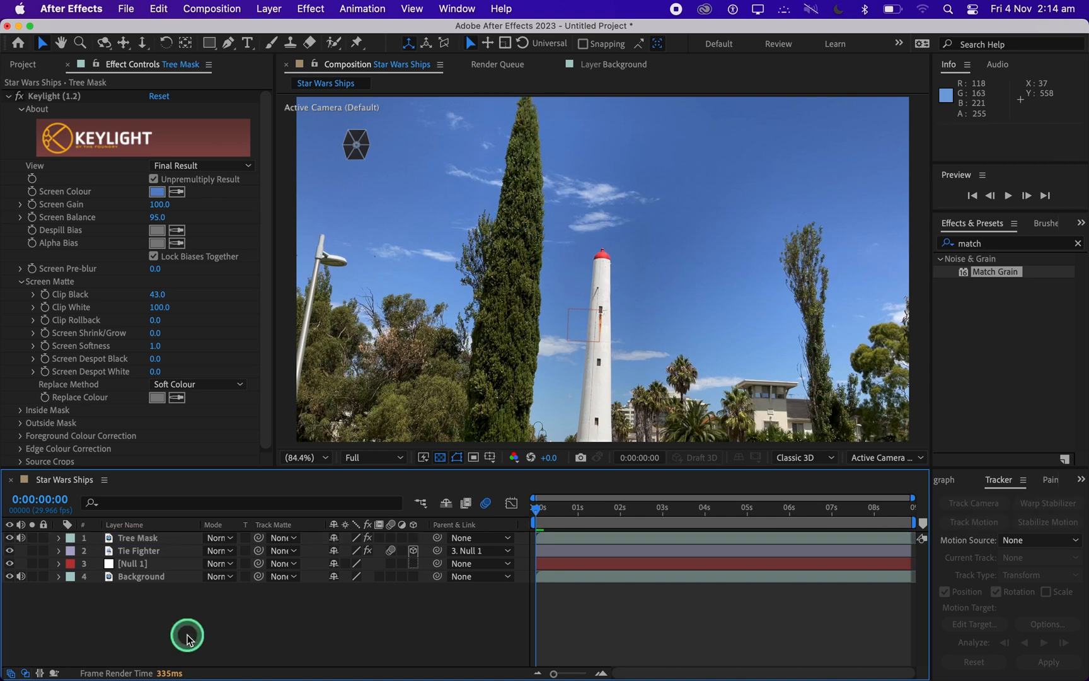
Play back the Star Wars Ships composition to check the Tie Fighter's flight behind the tree, and return to the first frame.
left_click_drag(541, 505, 1047, 534)
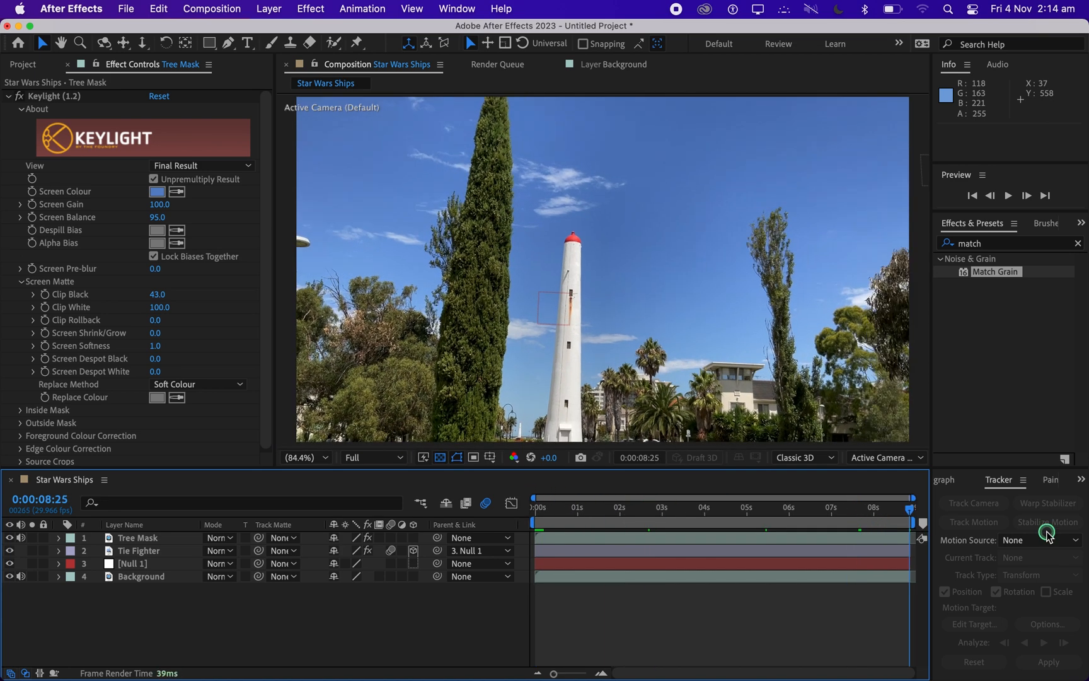
key("Home")
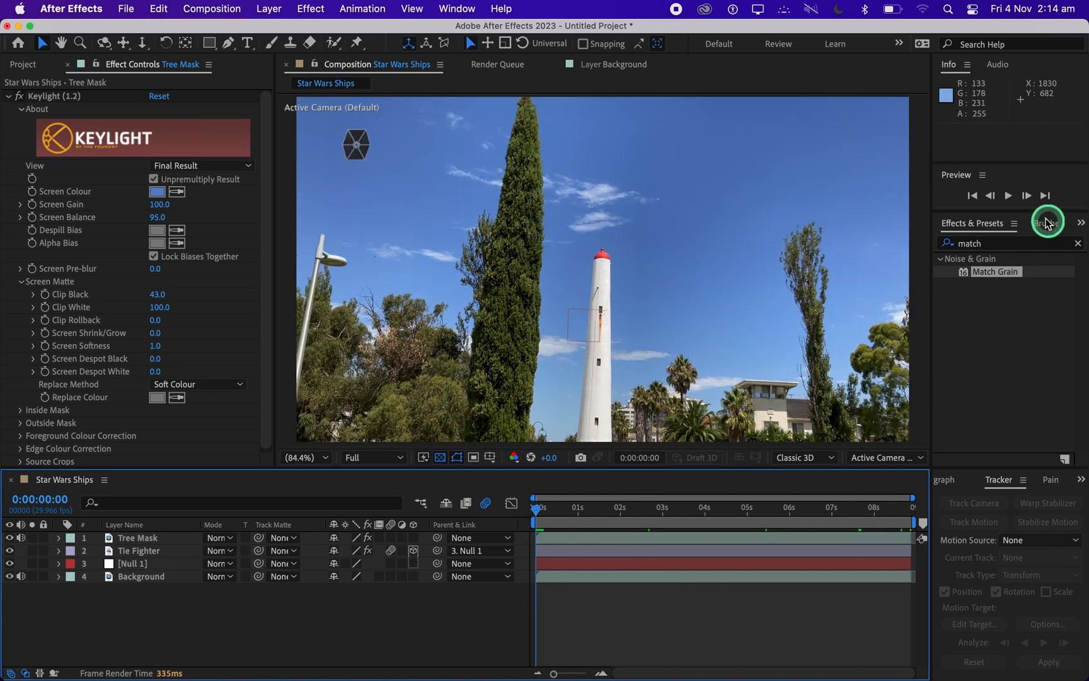
left_click(1008, 197)
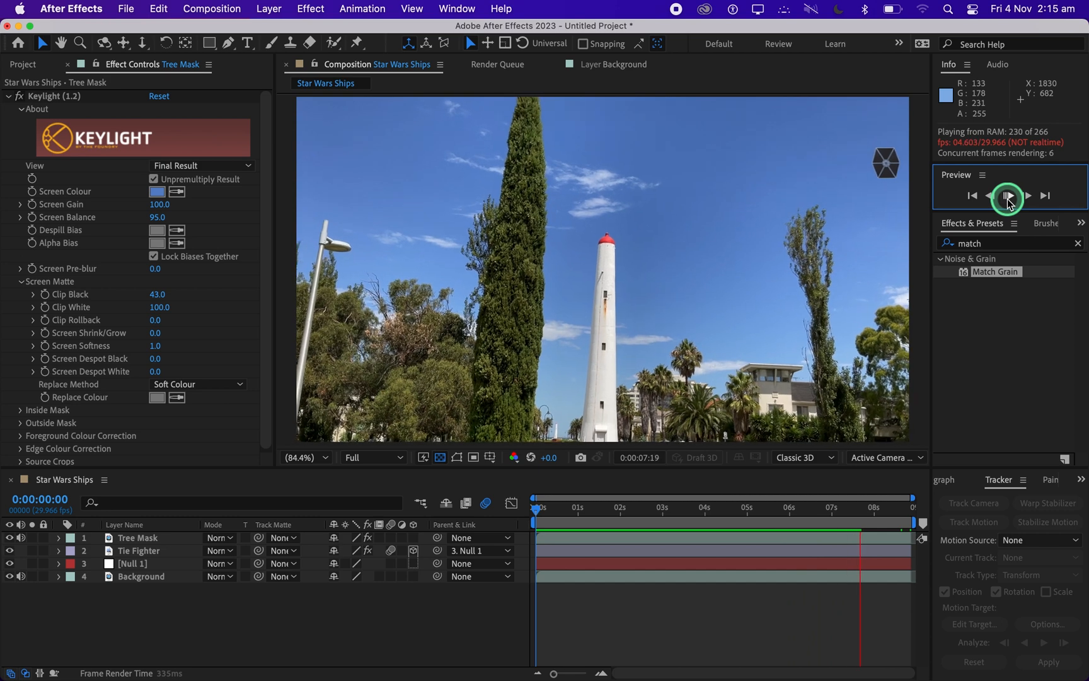
left_click(1009, 197)
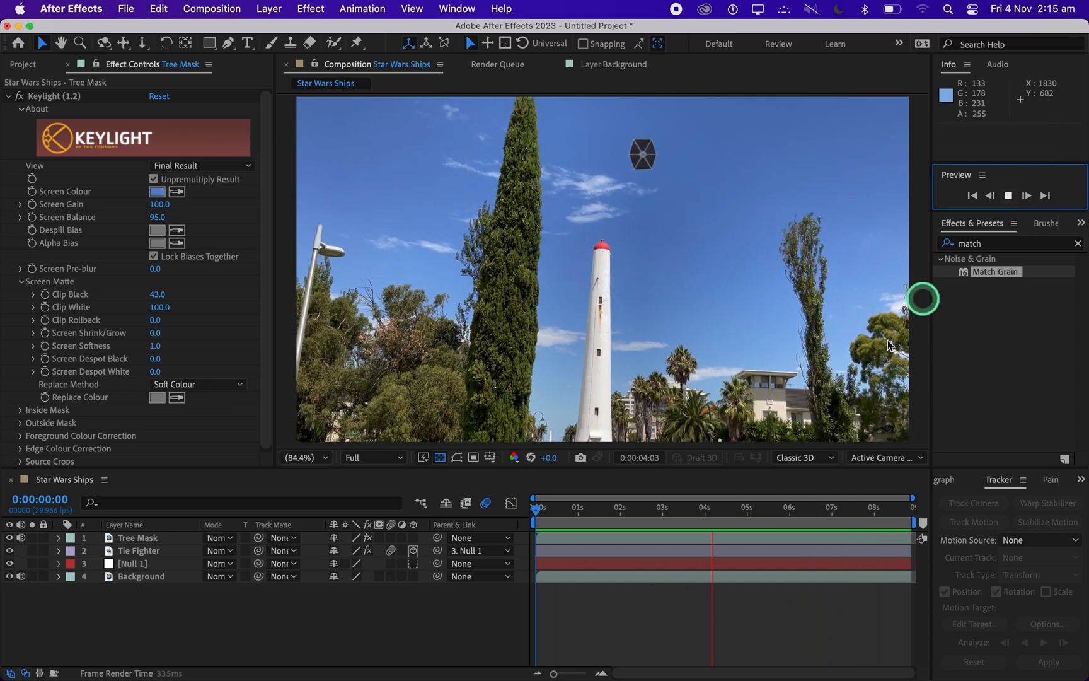
left_click(360, 496)
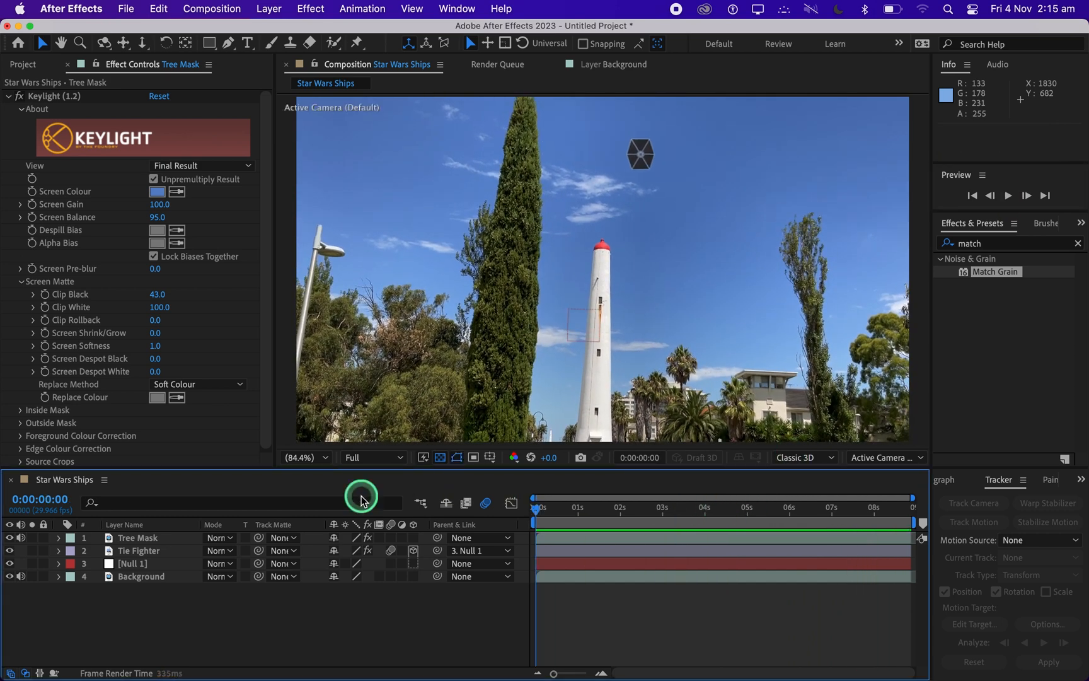
key("Home")
Scale the Tie Fighter layer down to 4%.
left_click(60, 552)
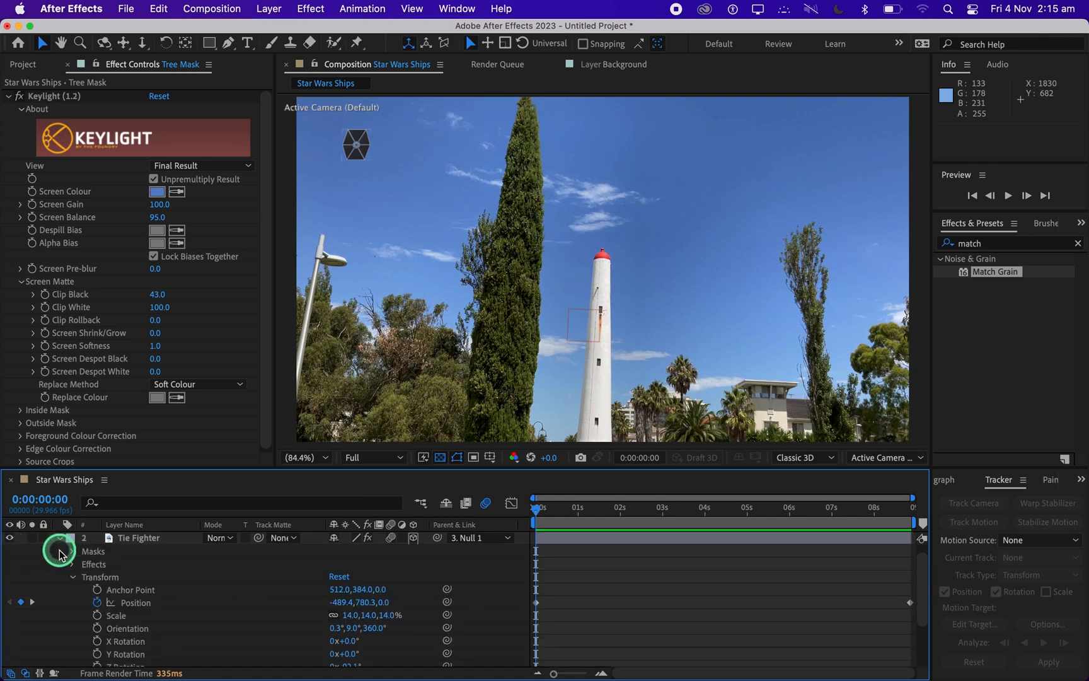
left_click_drag(352, 615, 489, 633)
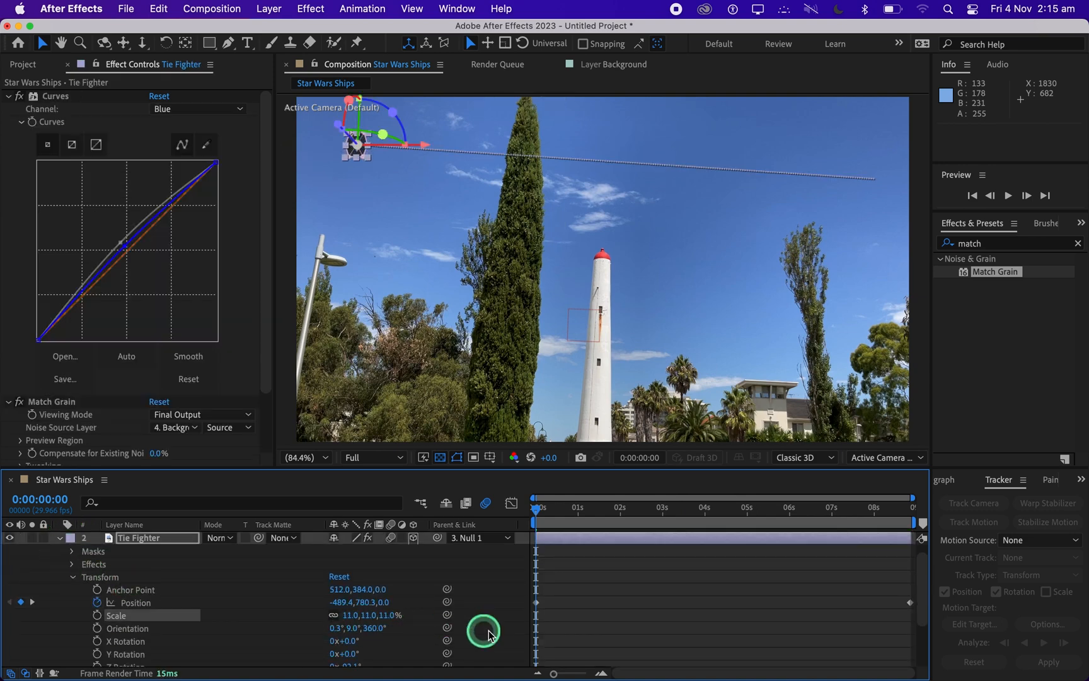
left_click(614, 619)
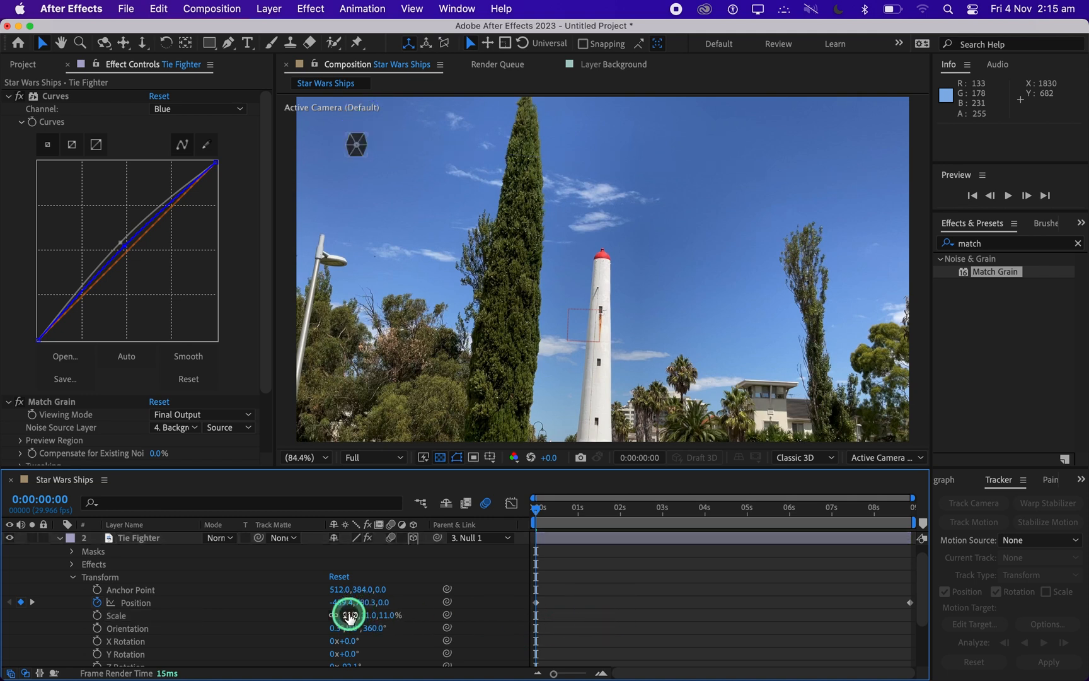
type("4")
key("Return")
left_click(716, 654)
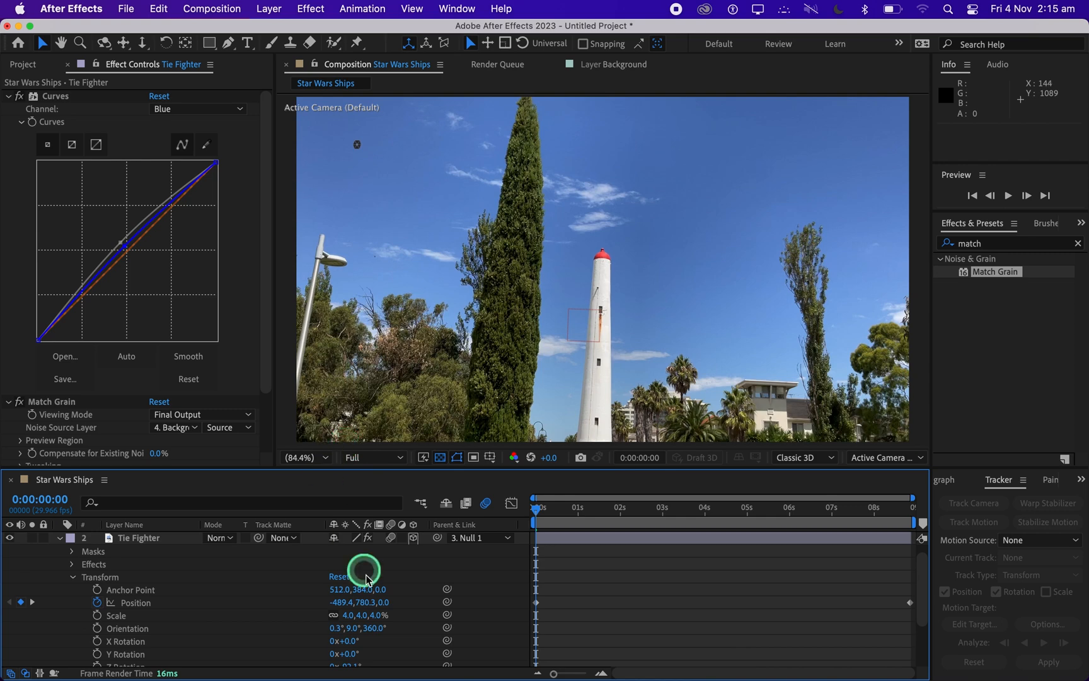
left_click_drag(536, 507, 193, 548)
left_click(60, 538)
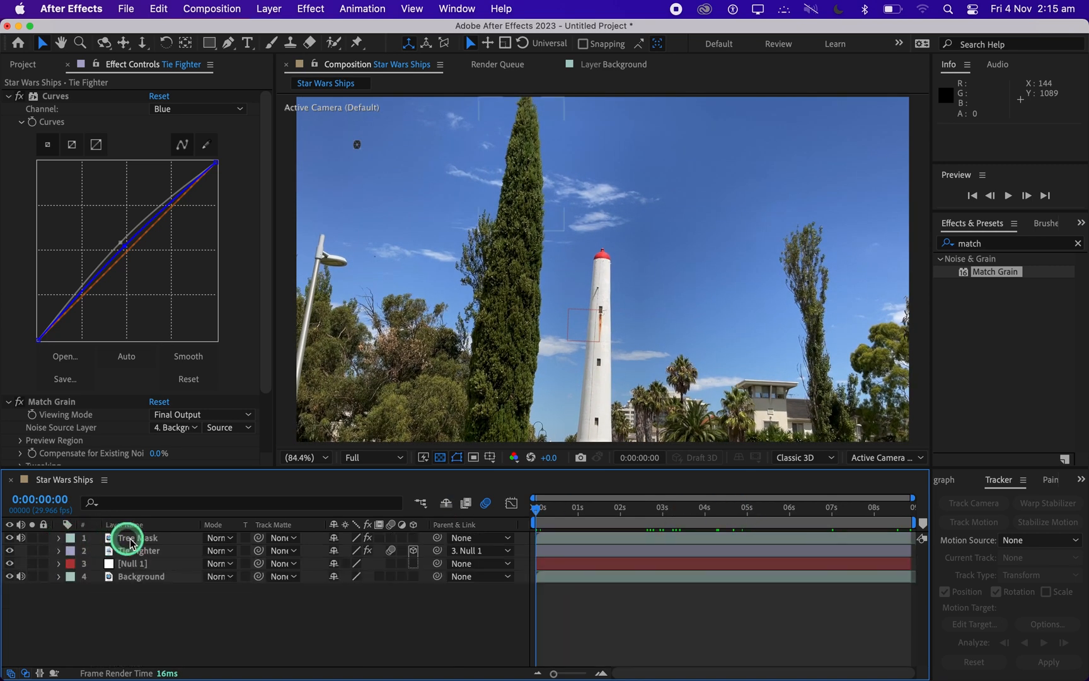
Create a new composition named Render Comp, 1600 px wide and 900 px high.
left_click(212, 8)
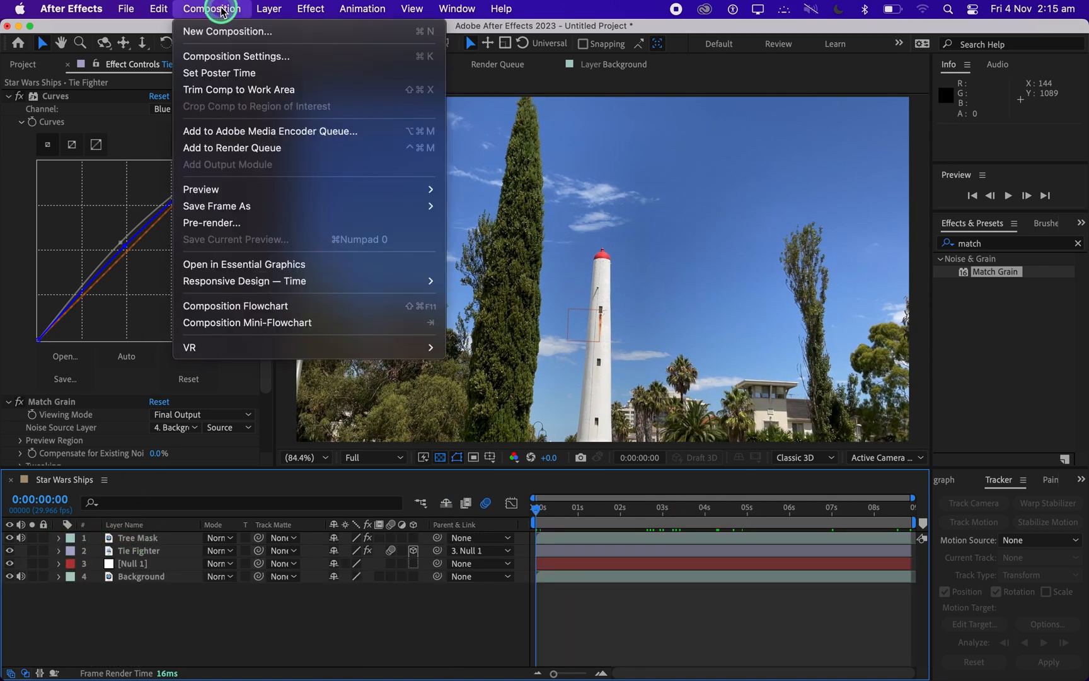
left_click(249, 43)
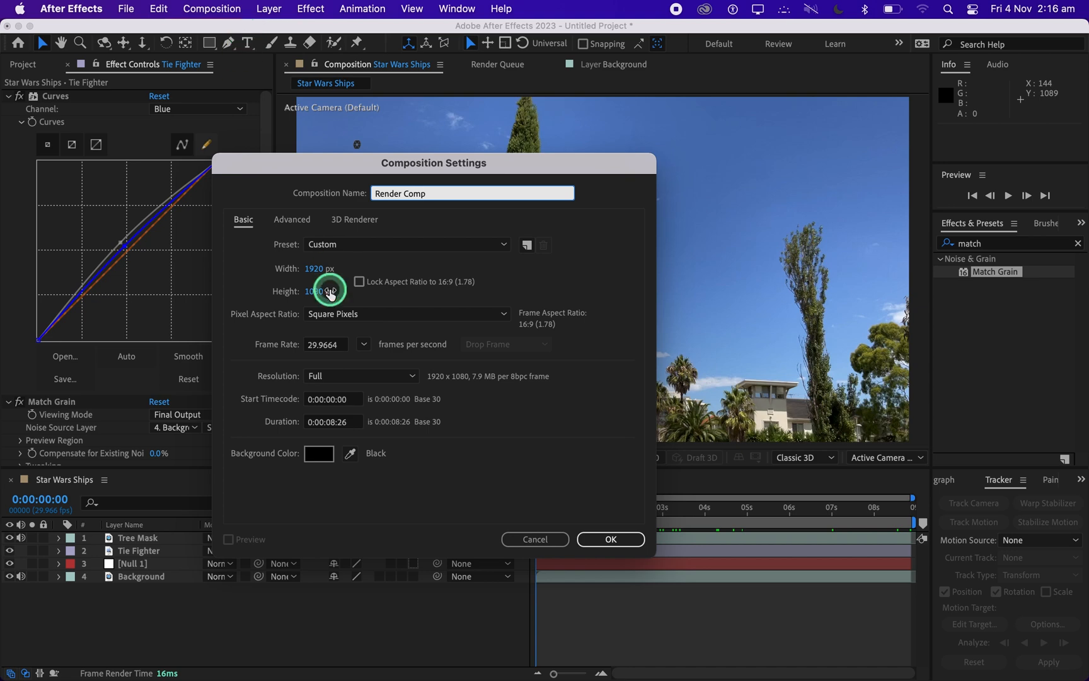
left_click(314, 269)
type("1600")
left_click(317, 292)
type("900")
left_click(610, 540)
Change Render Comp to a portrait format 900 px wide and 1600 px high.
right_click(170, 479)
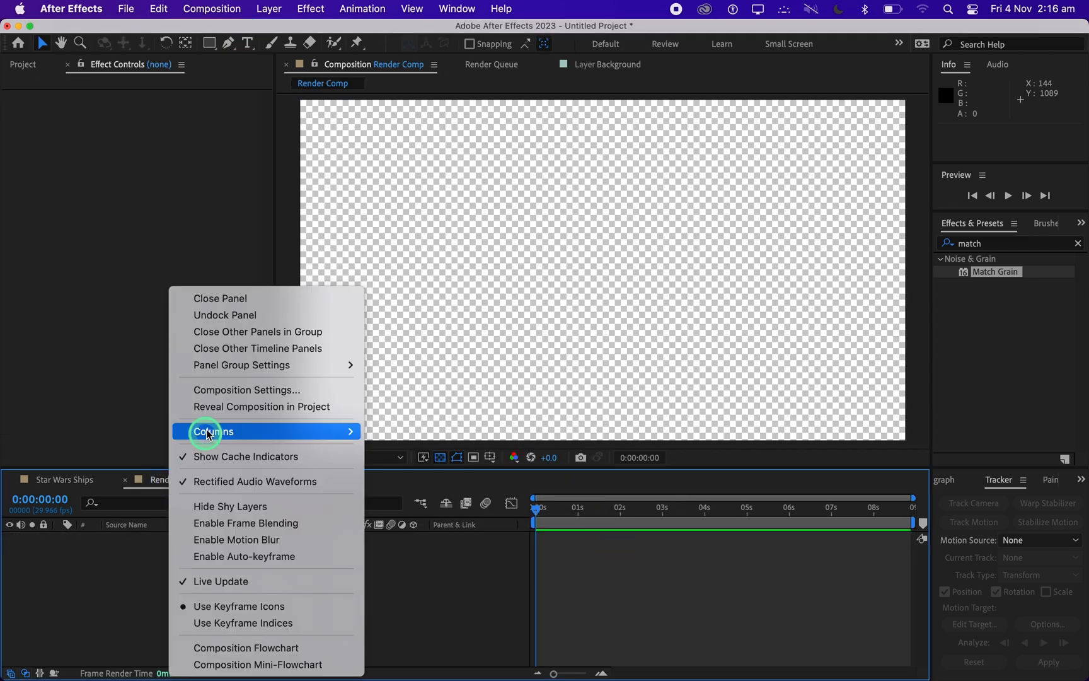
left_click(247, 390)
left_click(309, 292)
type("1600")
left_click(317, 271)
type("900")
left_click(612, 540)
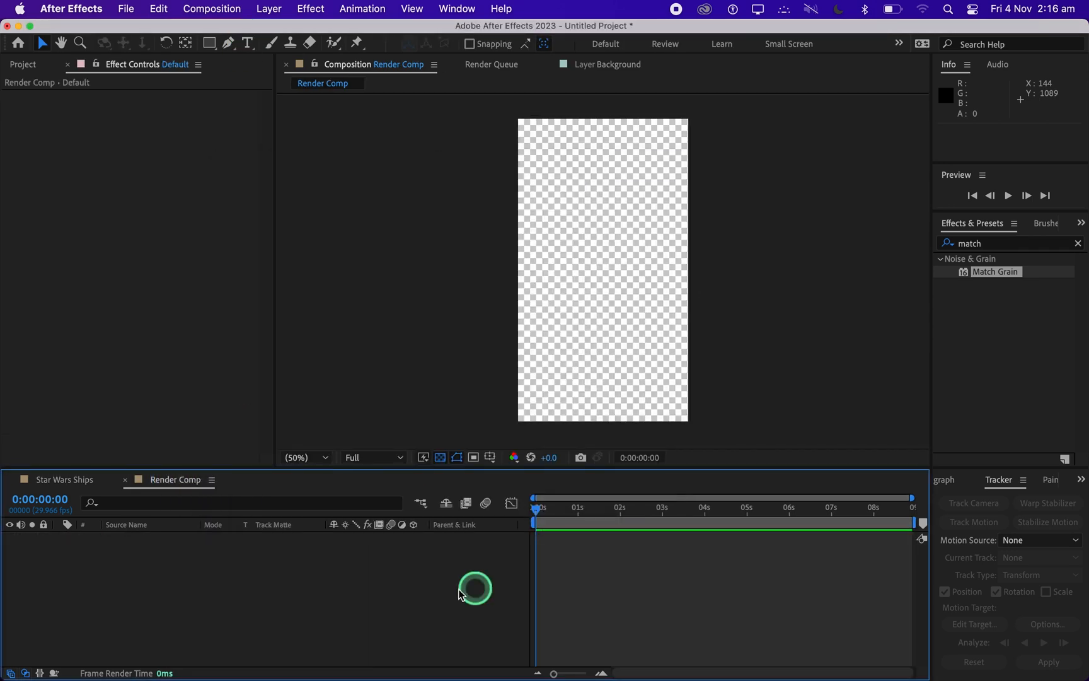
Add the Star Wars Ships composition as a layer in Render Comp.
left_click(299, 467)
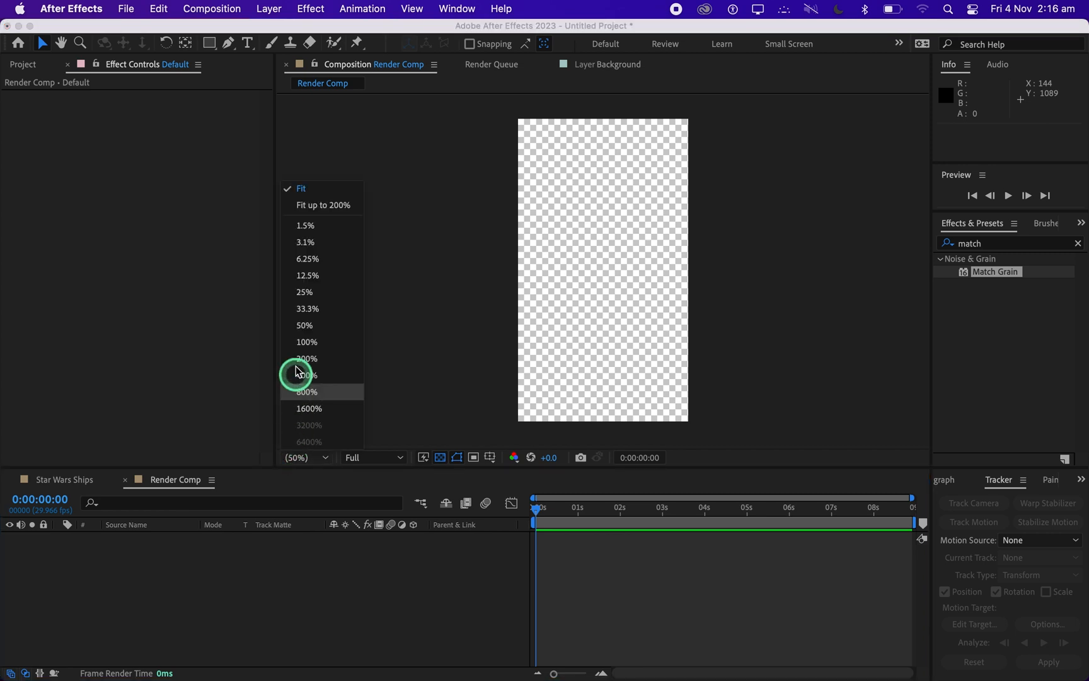
left_click(275, 605)
left_click(35, 70)
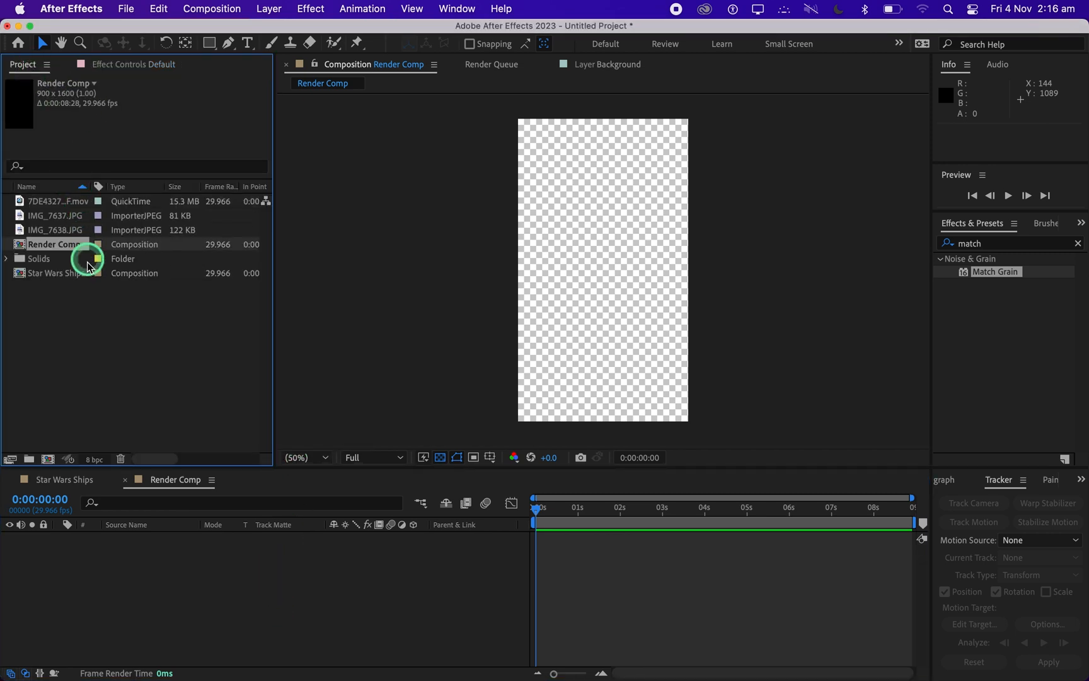
left_click_drag(89, 280, 229, 571)
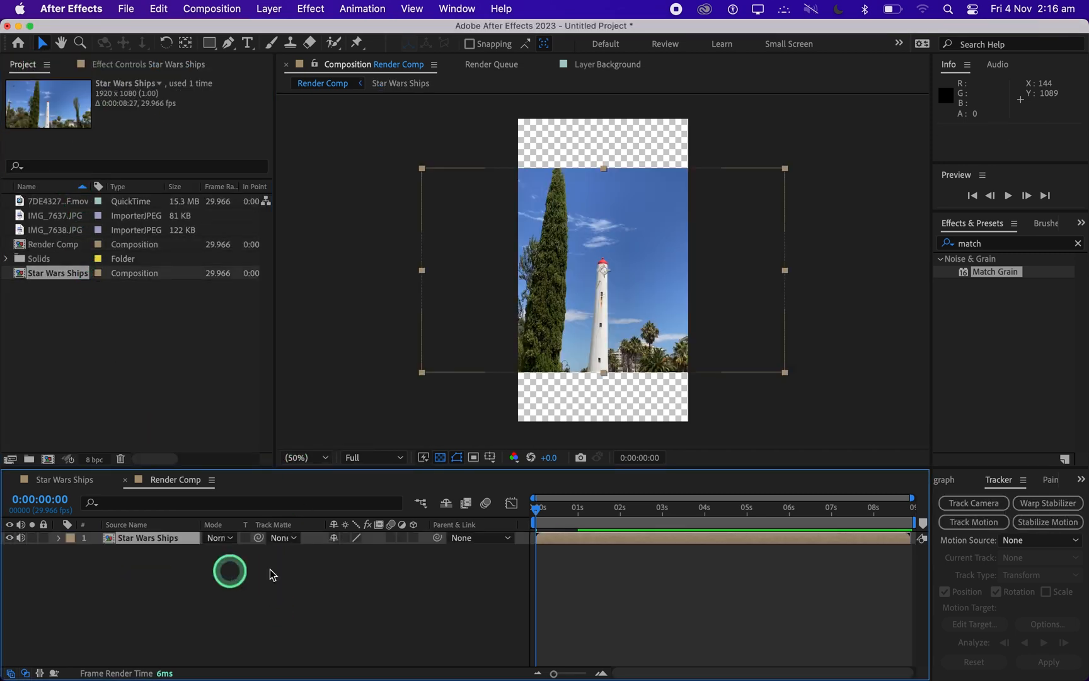
Keyframe the Star Wars Ships layer at the first frame with a scale of 156% and a position of about 482, 800.
left_click(60, 538)
left_click(73, 551)
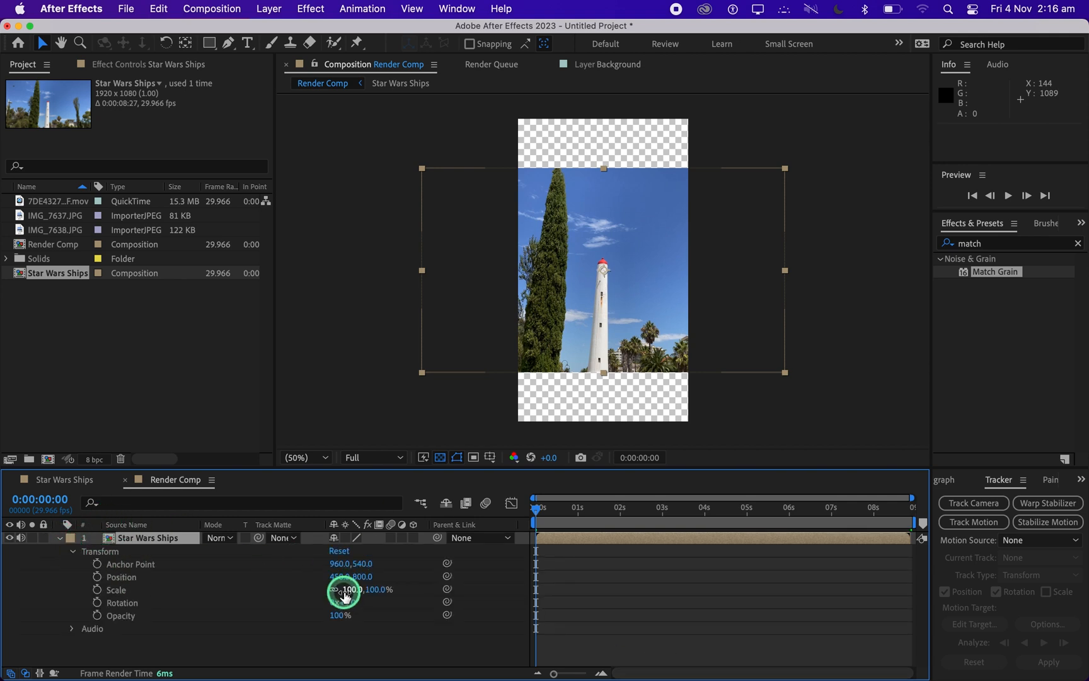
left_click_drag(345, 590, 396, 589)
mouse_move(612, 323)
left_mouse_down()
mouse_move(729, 324)
mouse_move(615, 326)
left_mouse_up()
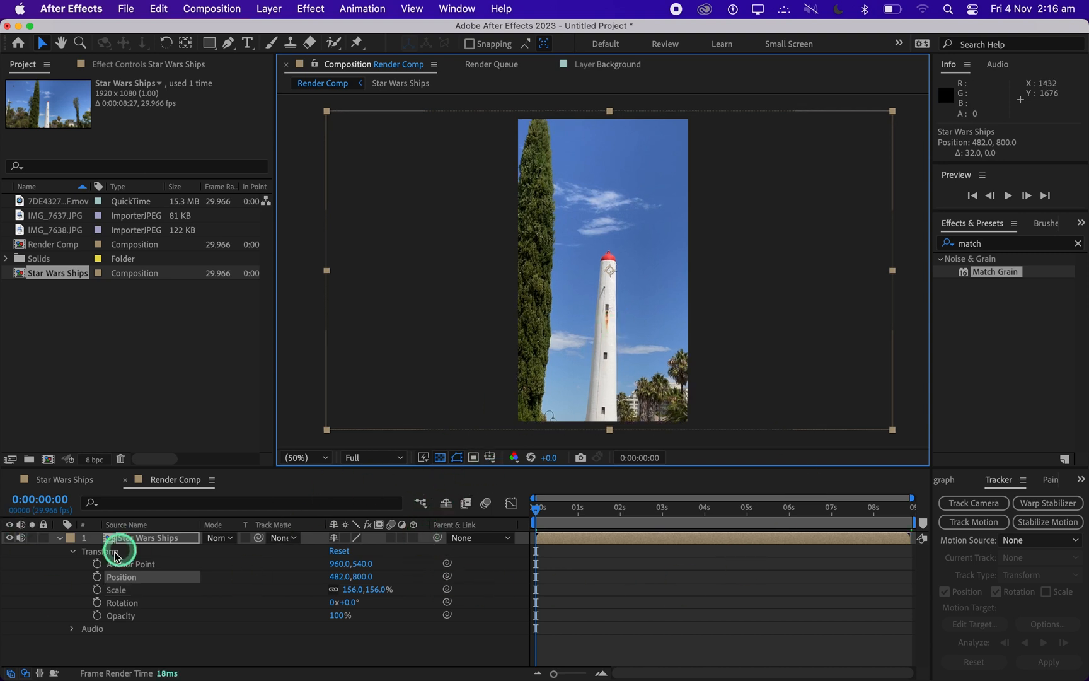
left_click(96, 577)
left_click(97, 589)
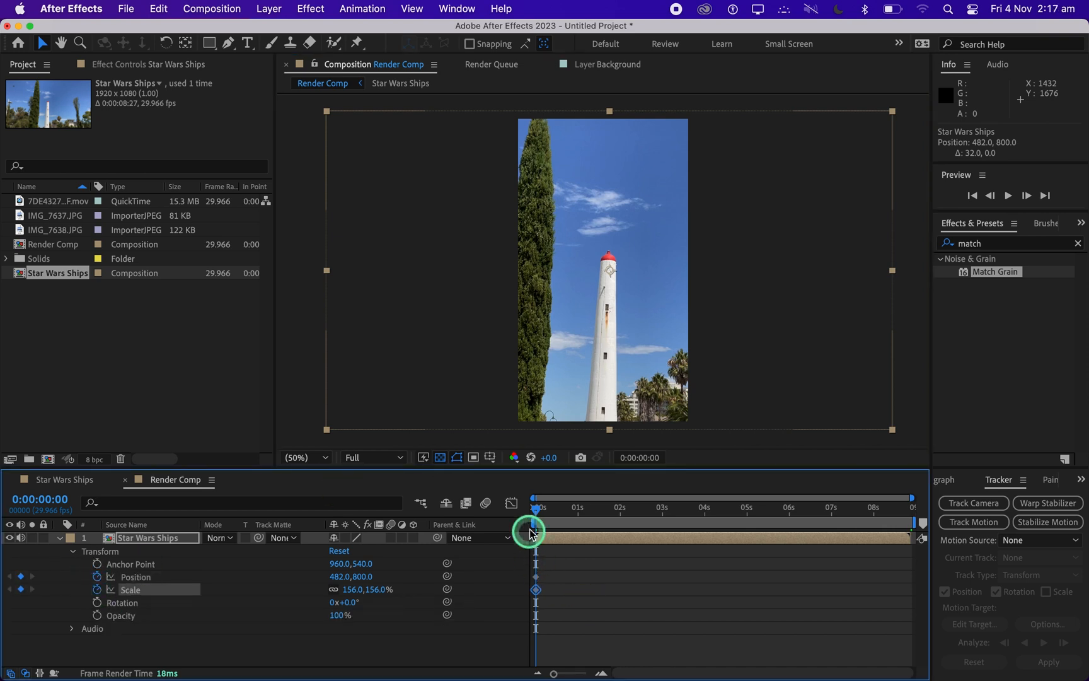
Keyframe the Star Wars Ships layer at 0:00:01:10 with a scale of 288% and a position of about 1654, 1388.
left_click_drag(534, 507, 592, 509)
left_click_drag(586, 265, 720, 274)
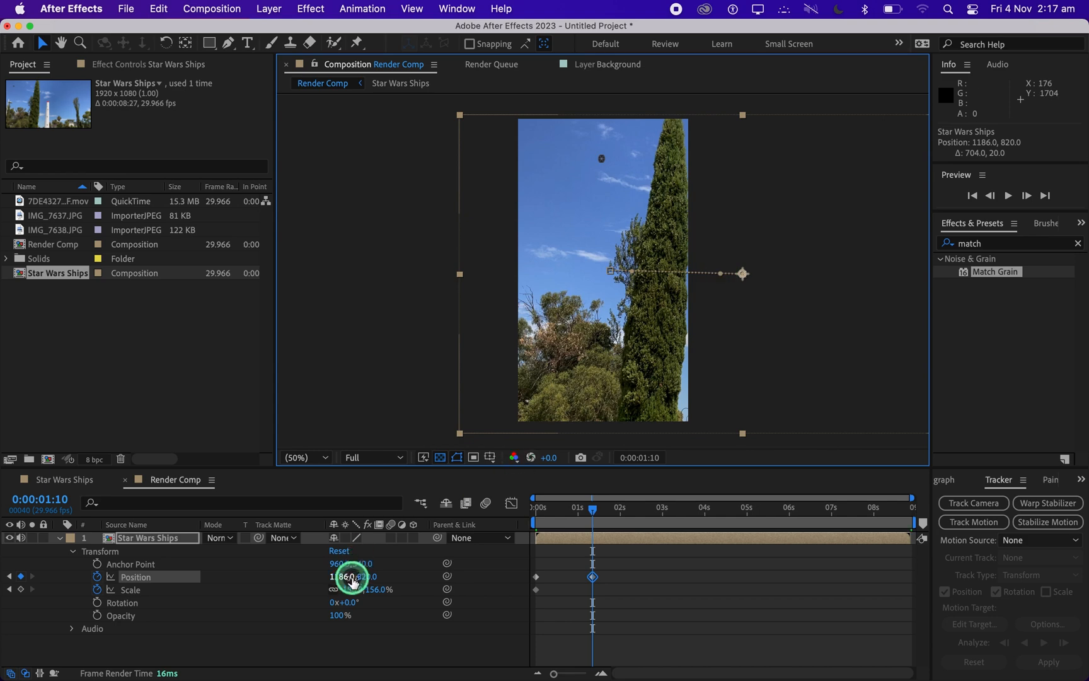
left_click_drag(365, 588, 448, 577)
left_click_drag(595, 183, 671, 282)
Keyframe the Star Wars Ships layer at 0:00:08:25 with a scale of 150% and a position of about -158, 804.
left_click_drag(597, 505, 906, 509)
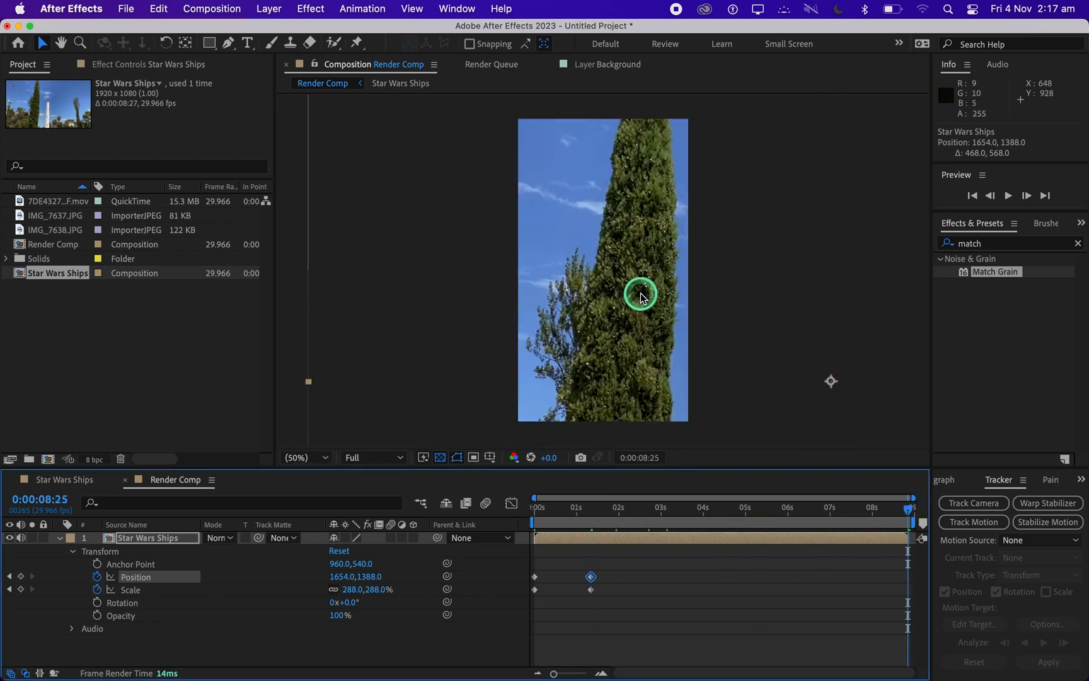
left_click_drag(639, 295, 26, 249)
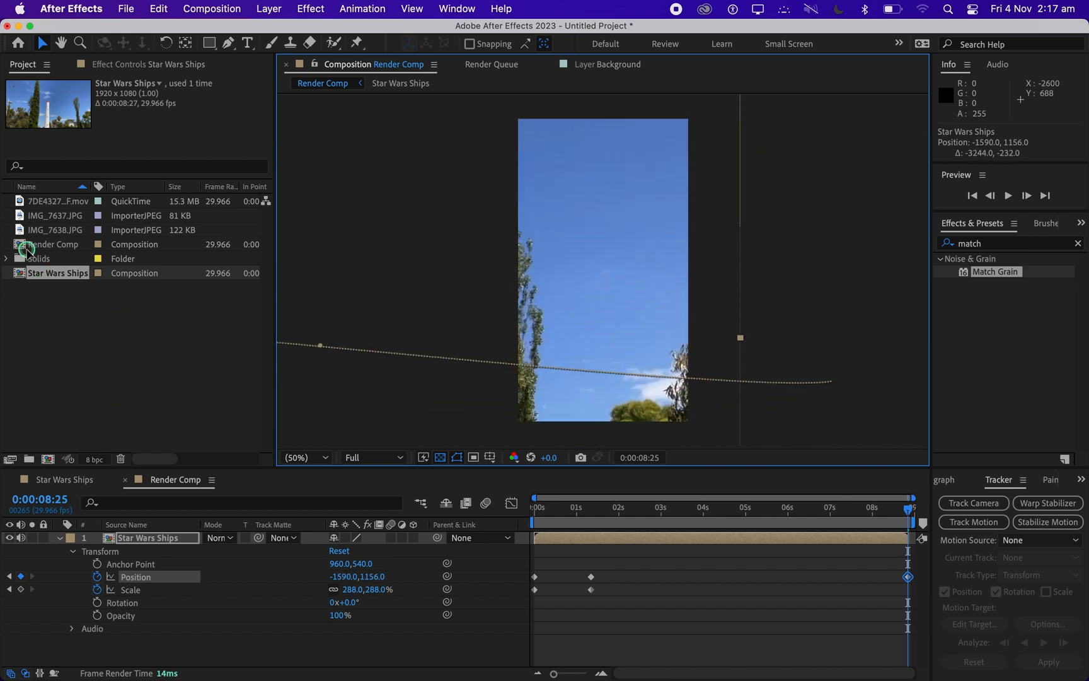
type("200")
key("Return")
left_click_drag(552, 219, 680, 181)
left_click(342, 590)
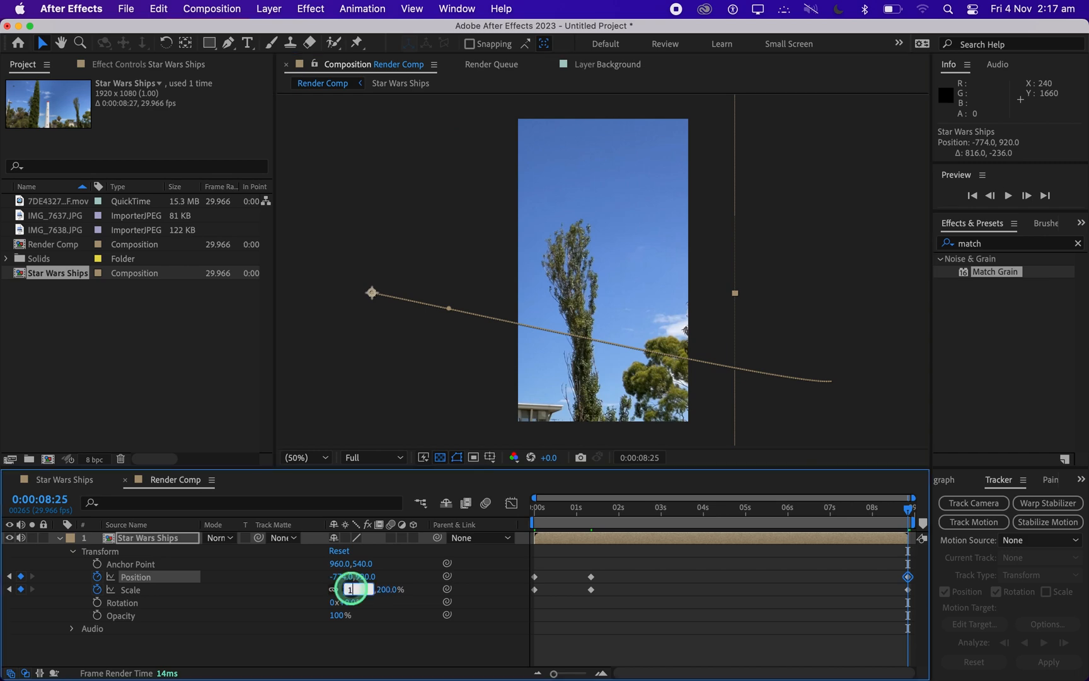
type("150")
key("Return")
left_click_drag(530, 253, 644, 230)
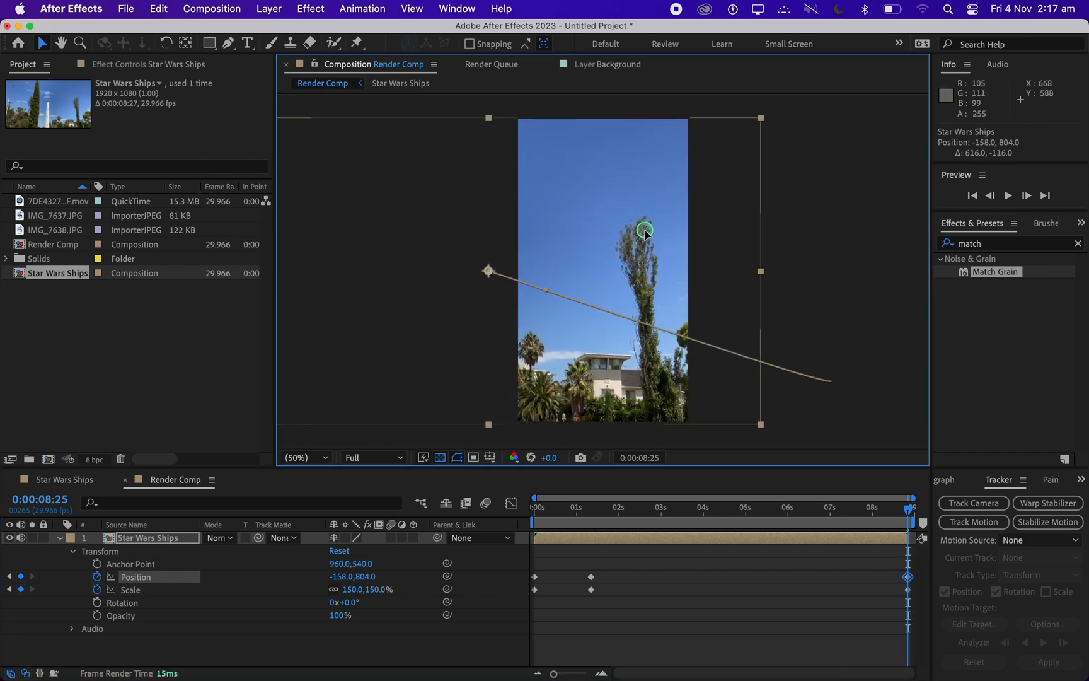
Add a position keyframe at 0:00:05:12 in Render Comp, shifting the Star Wars Ships layer to the left.
left_click(839, 627)
left_click_drag(908, 513, 317, 512)
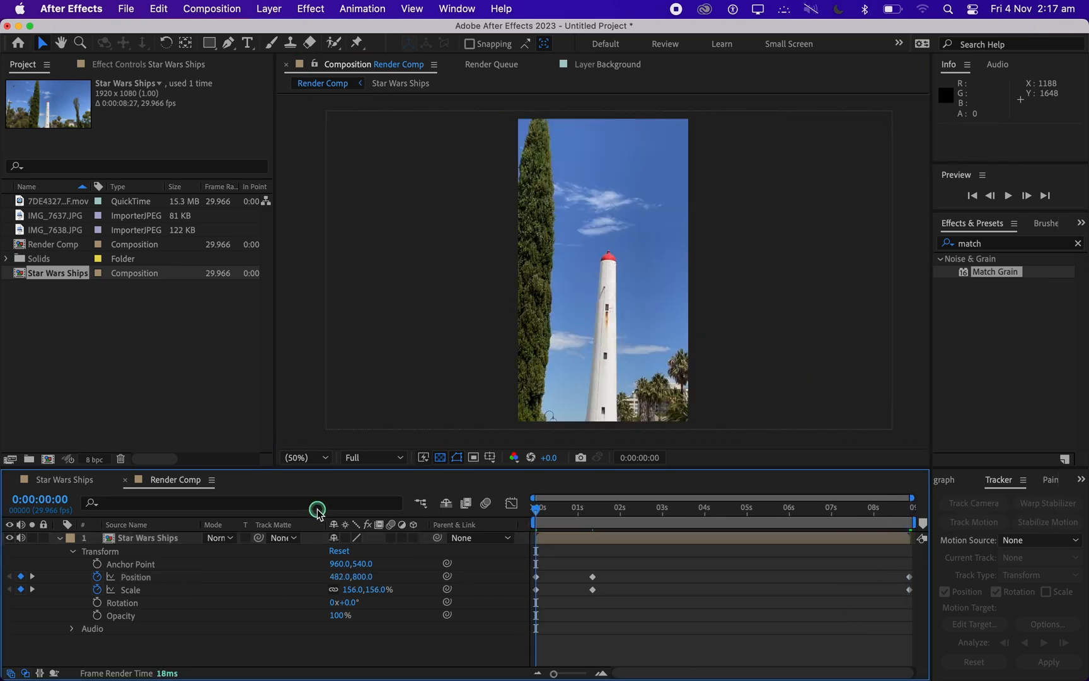
left_click_drag(588, 569, 761, 567)
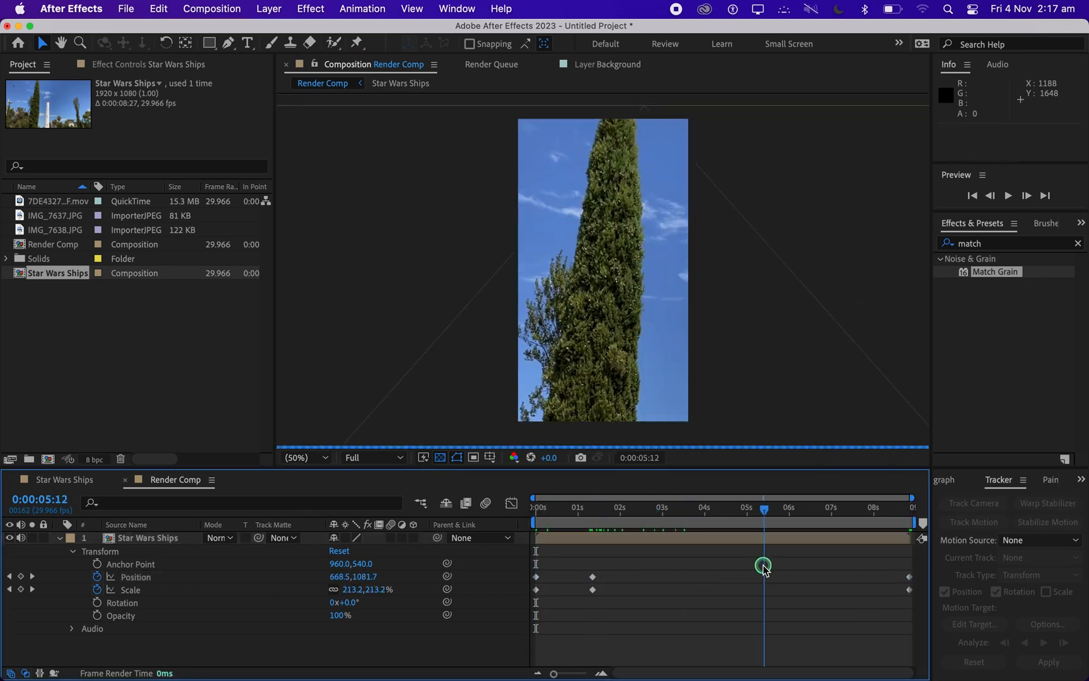
left_click_drag(673, 302, 492, 298)
Trim the Render Comp work area so it ends at 0:00:08:25, where the Star Wars Ships layer ends.
left_click_drag(761, 508, 922, 514)
left_click_drag(553, 674, 656, 676)
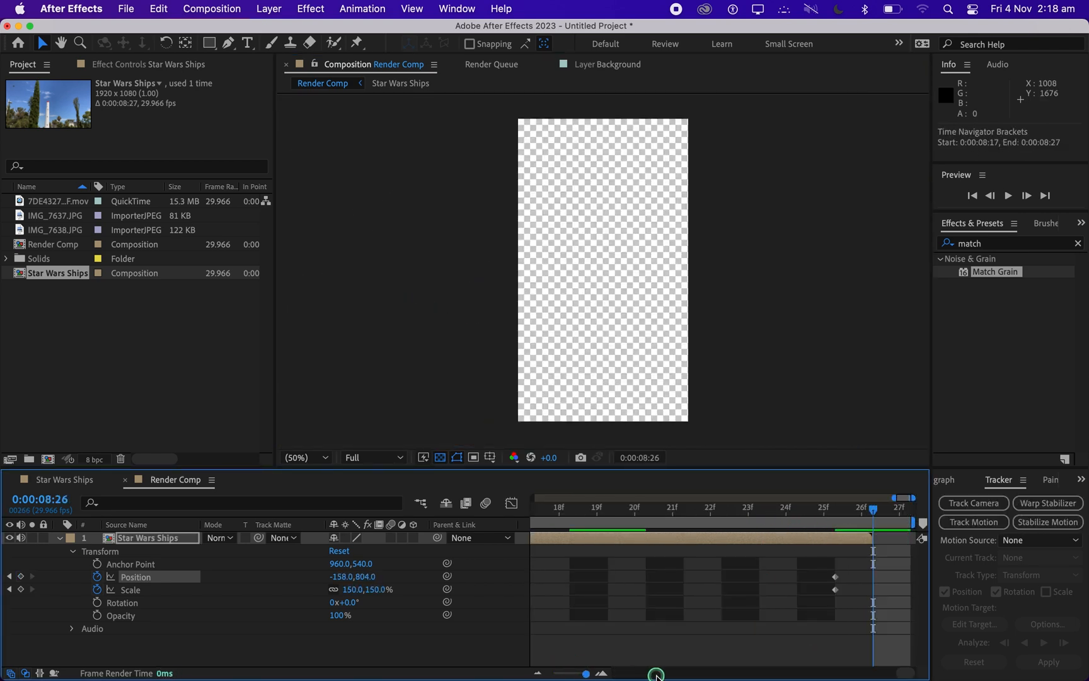
left_click_drag(906, 528, 875, 524)
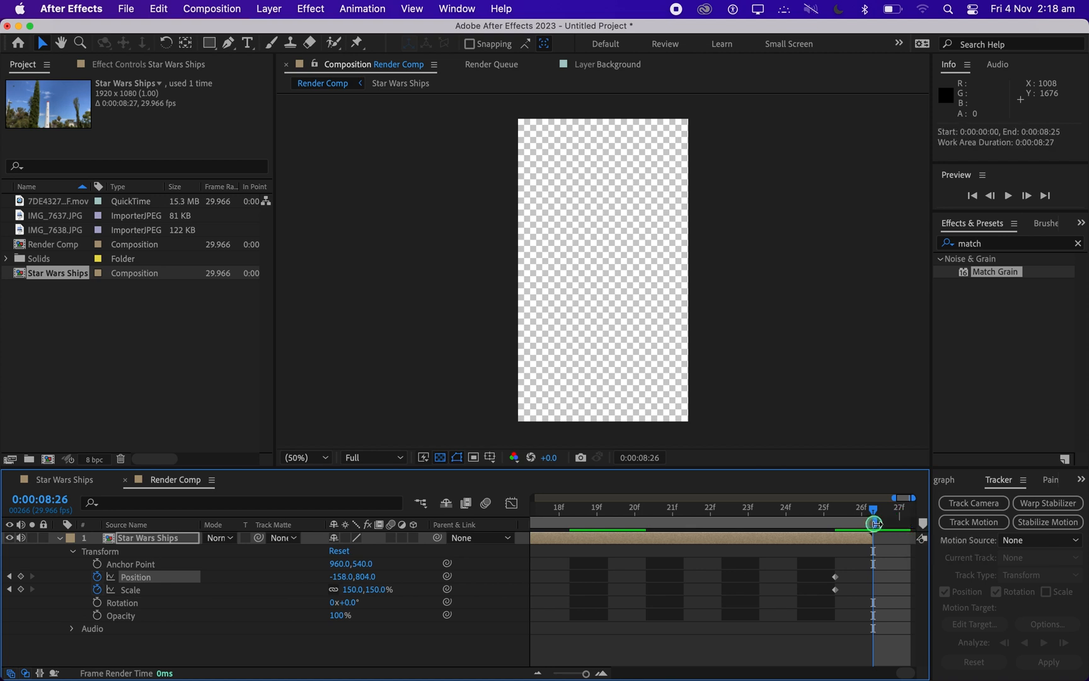
left_click_drag(588, 675, 542, 675)
left_click_drag(533, 498, 955, 492)
left_click_drag(616, 671, 554, 674)
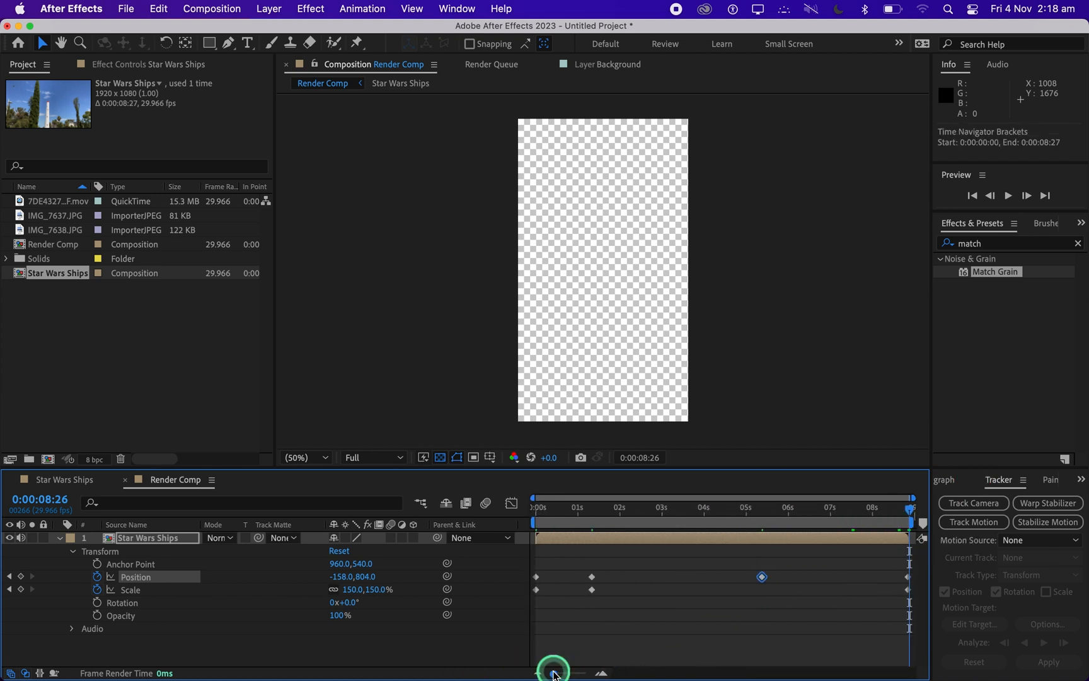
Preview the Render Comp animation from the first frame to check the framing of the Tie Fighter.
left_click(60, 540)
left_click(700, 541)
left_click_drag(902, 508, 536, 508)
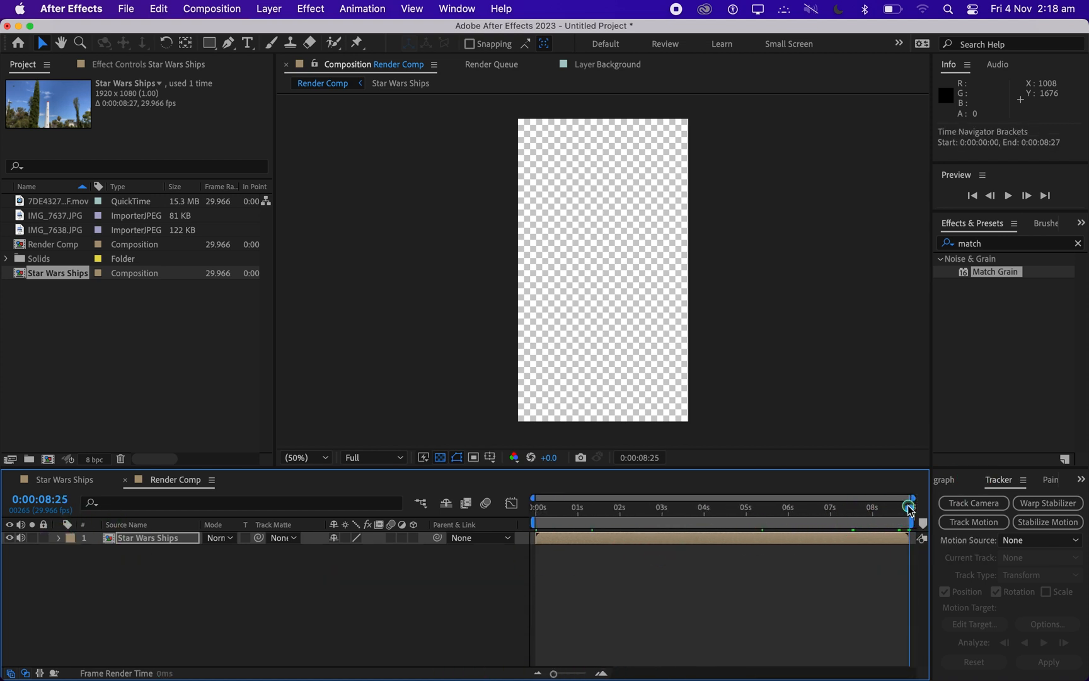
left_click(687, 596)
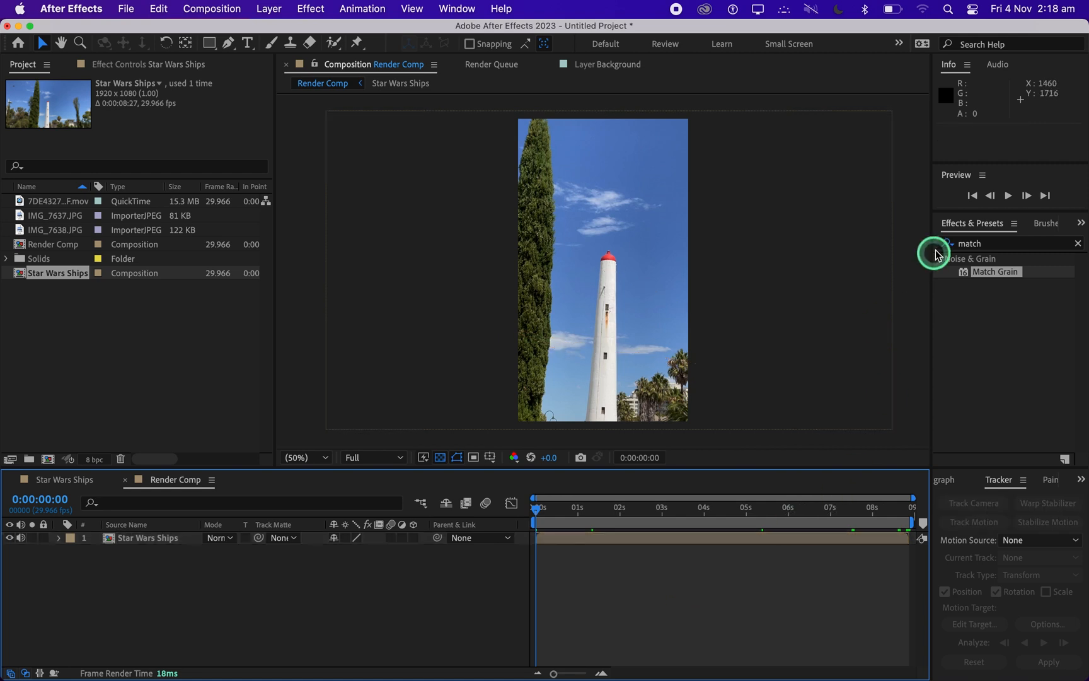
left_click(1008, 196)
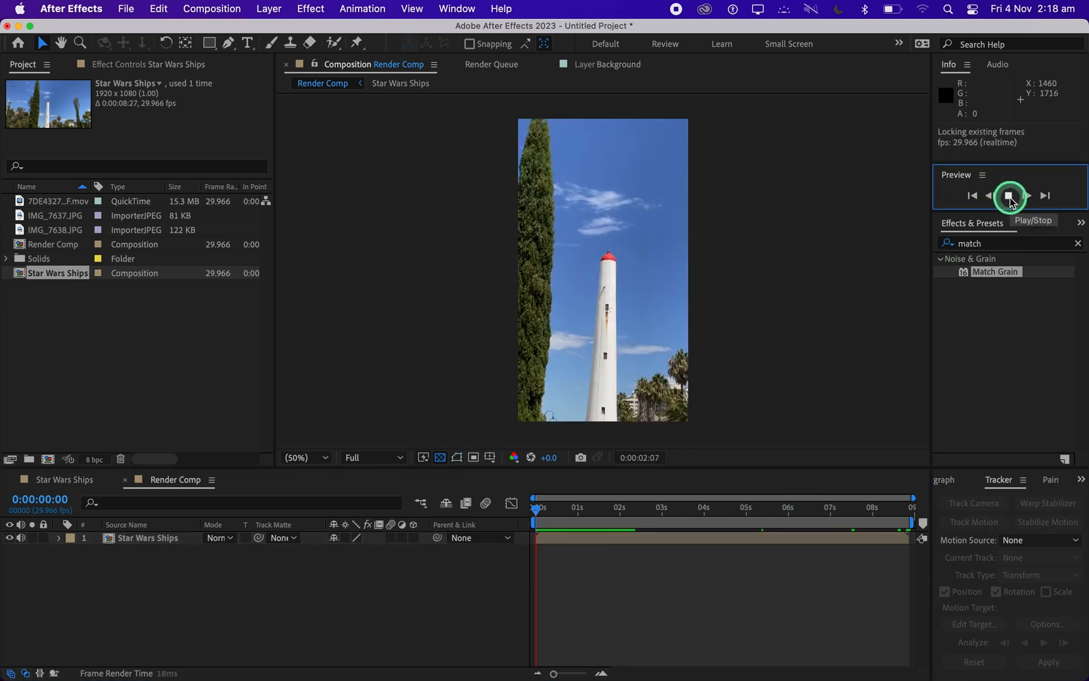
left_click(1009, 196)
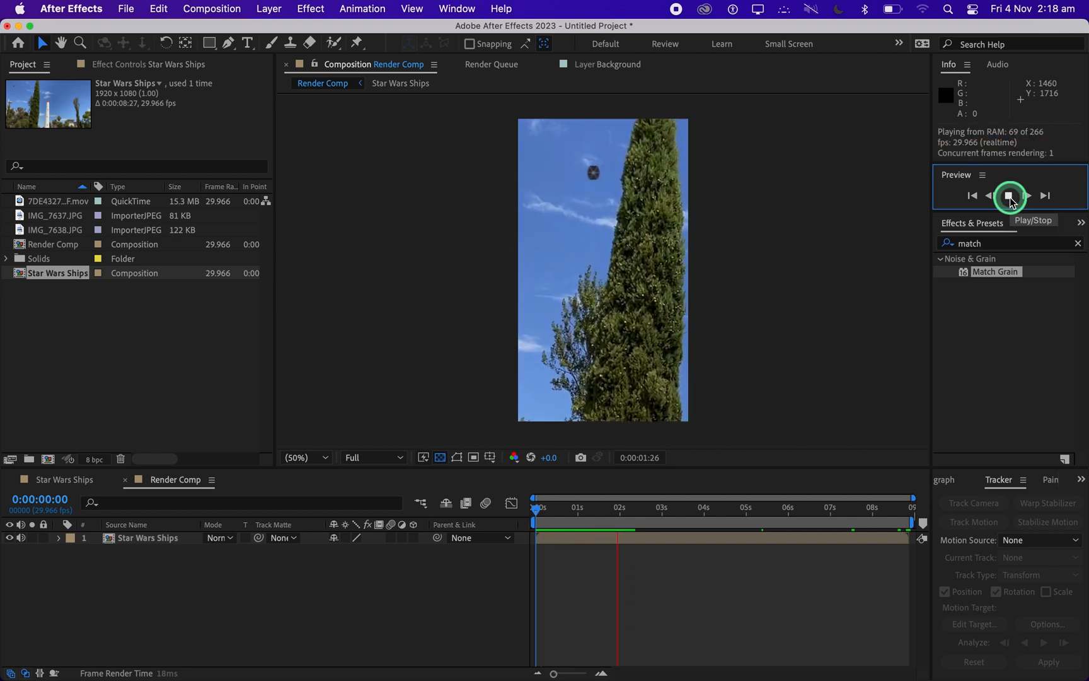
left_click(545, 501)
left_click_drag(544, 507, 474, 512)
In the Star Wars Ships composition, keyframe the Tie Fighter's position at -489.4, 1035.3, 0 on the first frame and -433.3, -1552.1, 0 at 0:00:08:25.
left_click(82, 482)
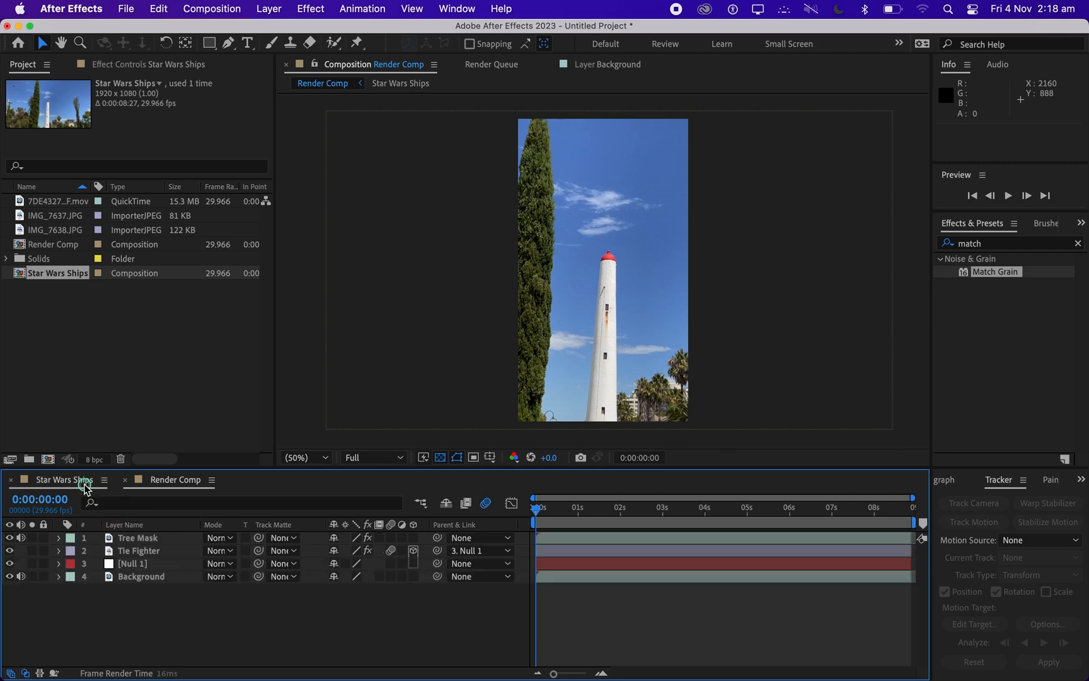
left_click(140, 553)
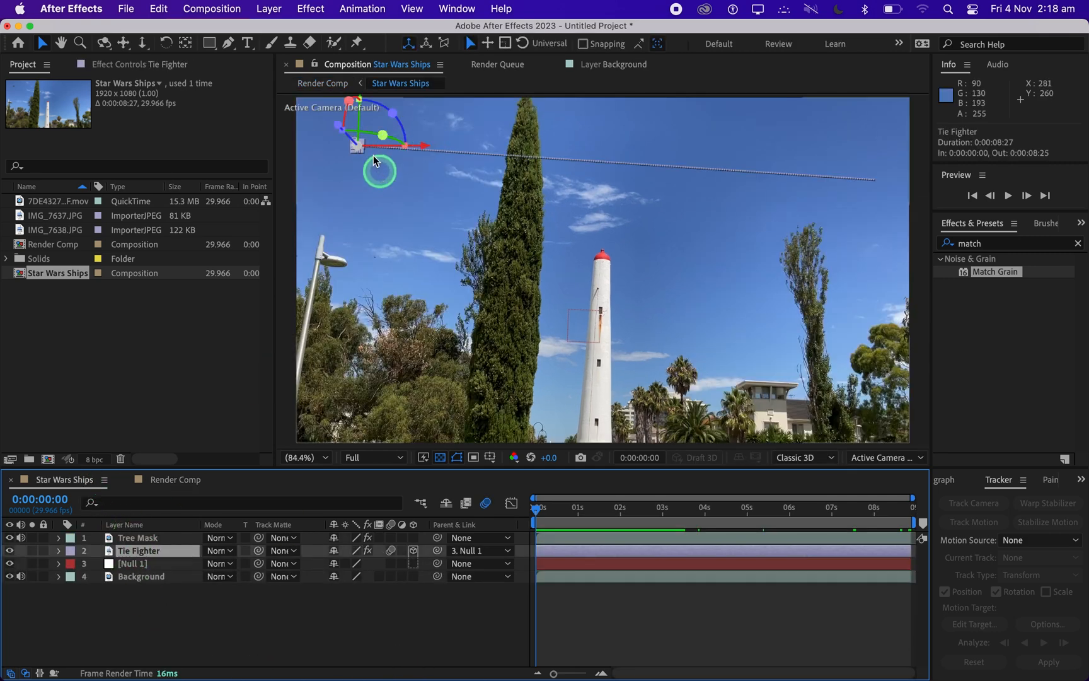
left_click(58, 551)
left_click_drag(347, 605, 273, 600)
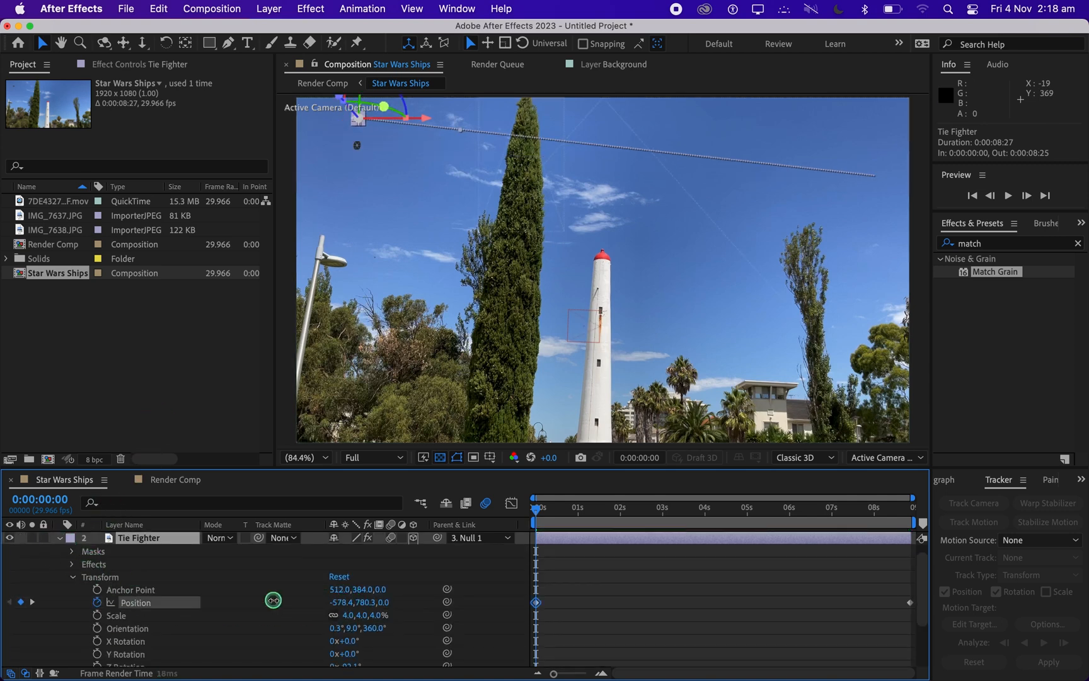
key("super+z")
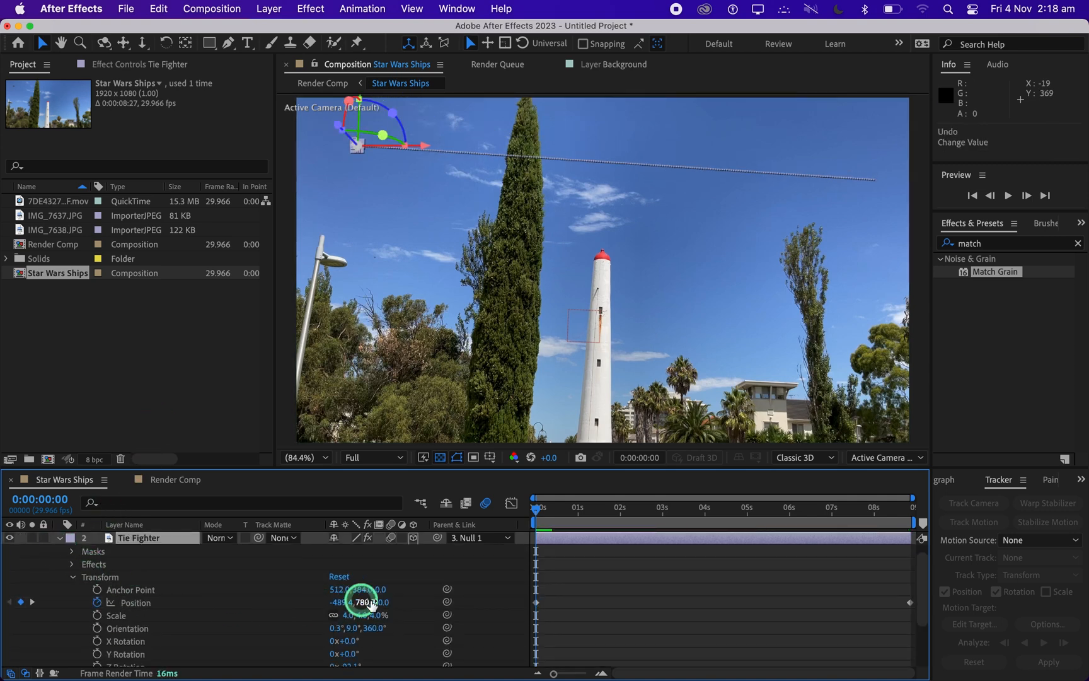
left_click_drag(368, 604, 581, 580)
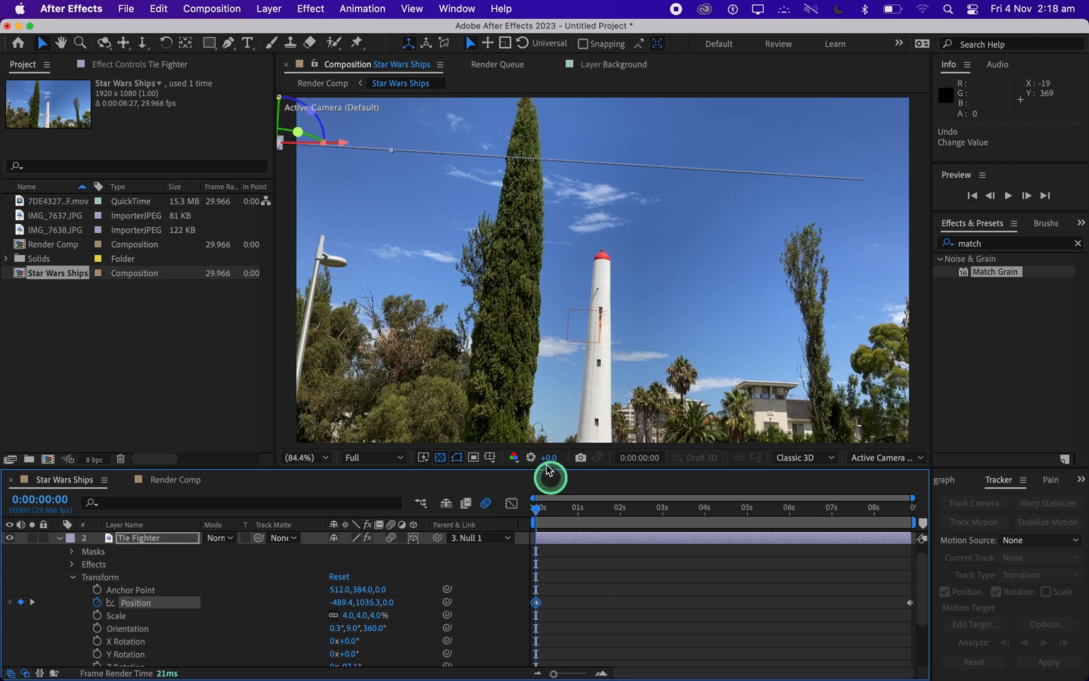
left_click_drag(537, 514, 914, 523)
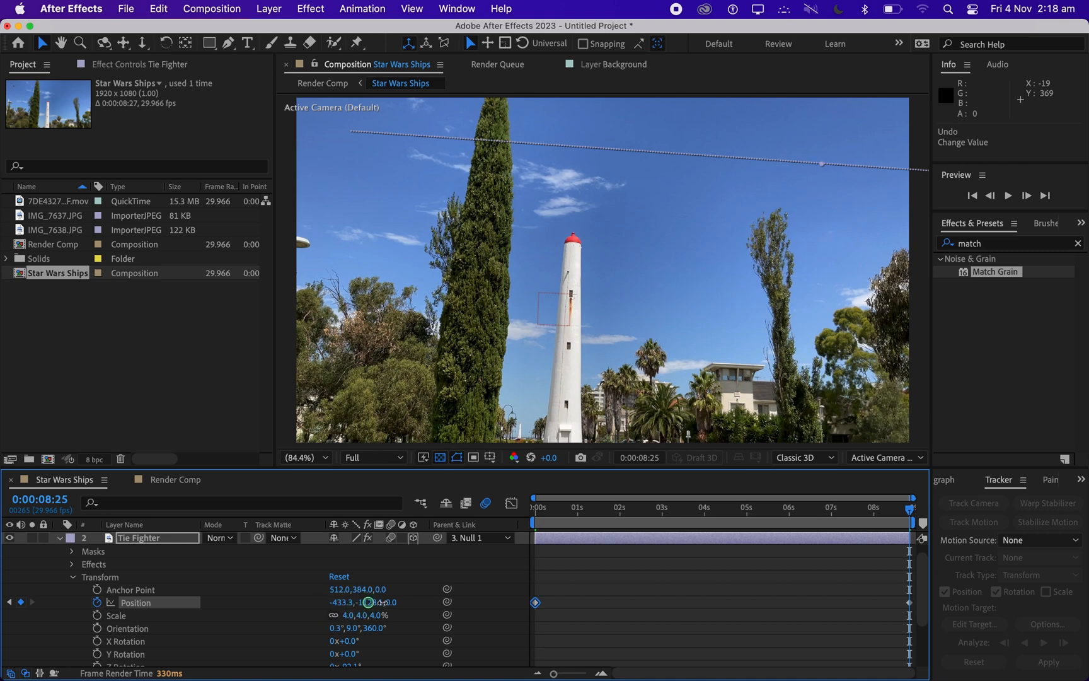
left_click_drag(490, 599, 71, 578)
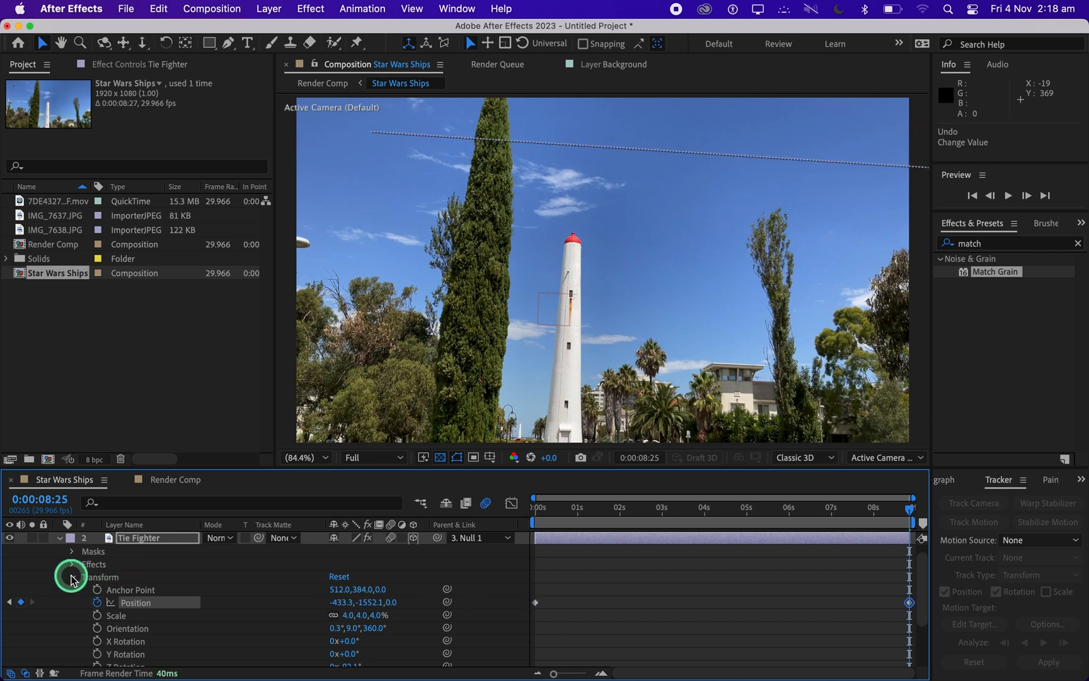
In Render Comp, shift the Star Wars Ships layer left with position keyframes at about 5.5 and 7 seconds, the latter at -676, 886.2.
left_click(191, 481)
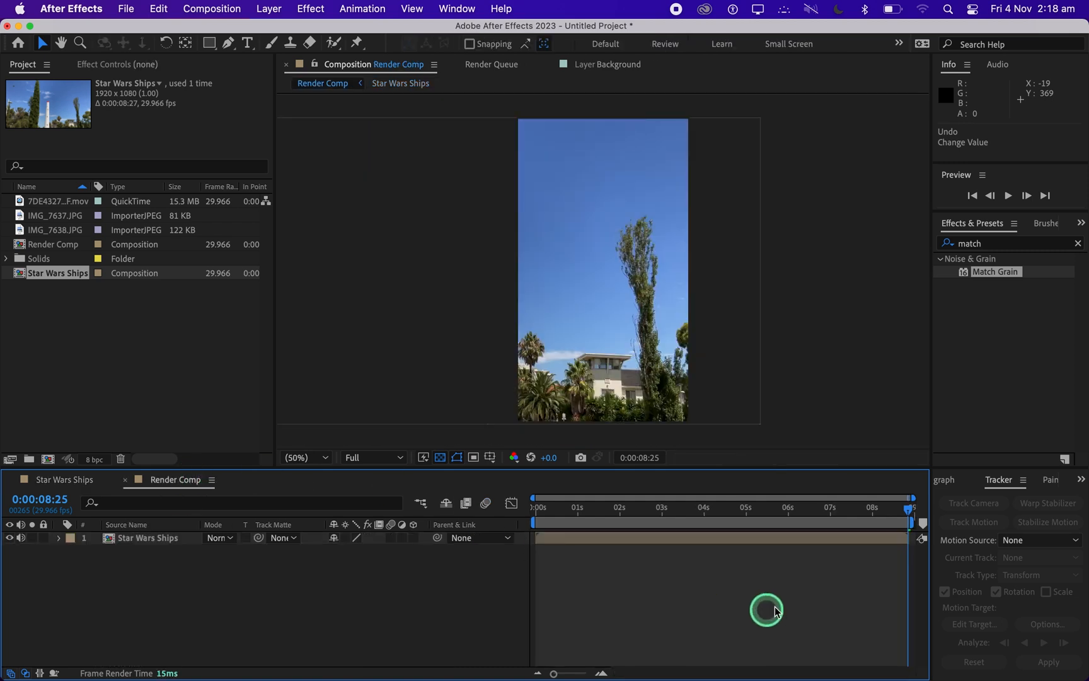
left_click_drag(919, 515, 370, 540)
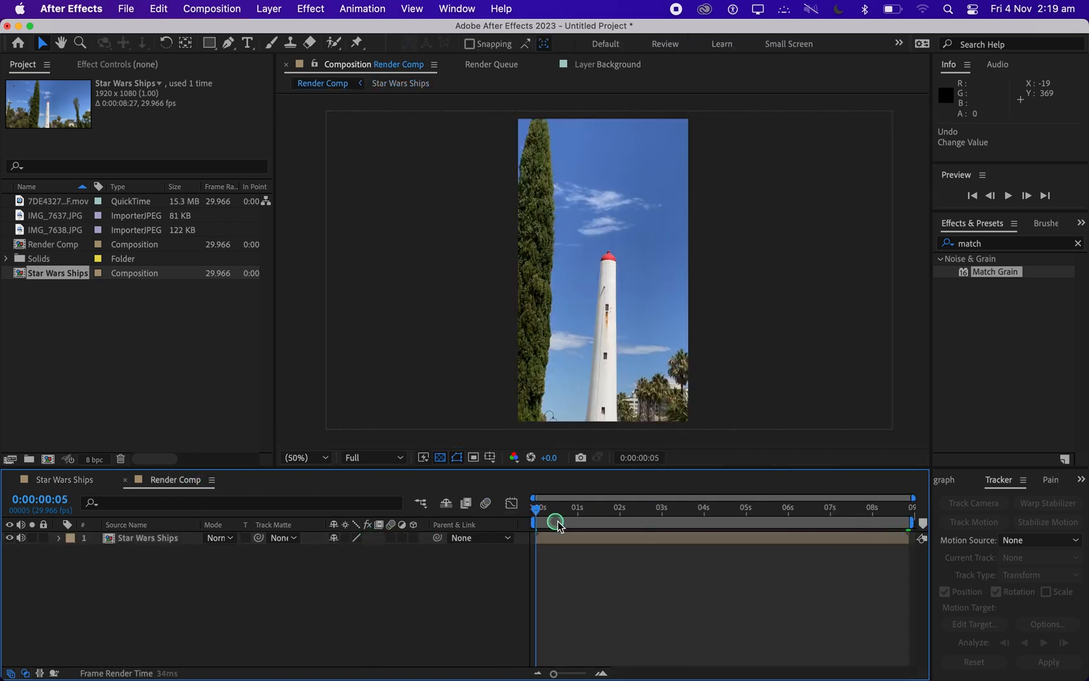
left_click_drag(558, 524, 769, 555)
left_click(148, 537)
left_click_drag(667, 226, 594, 227)
left_click_drag(850, 511, 837, 510)
left_click_drag(682, 234, 648, 232)
Set the Star Wars Ships layer's scale to 160% at the first frame and at 0:00:08:25.
left_click_drag(837, 509, 239, 527)
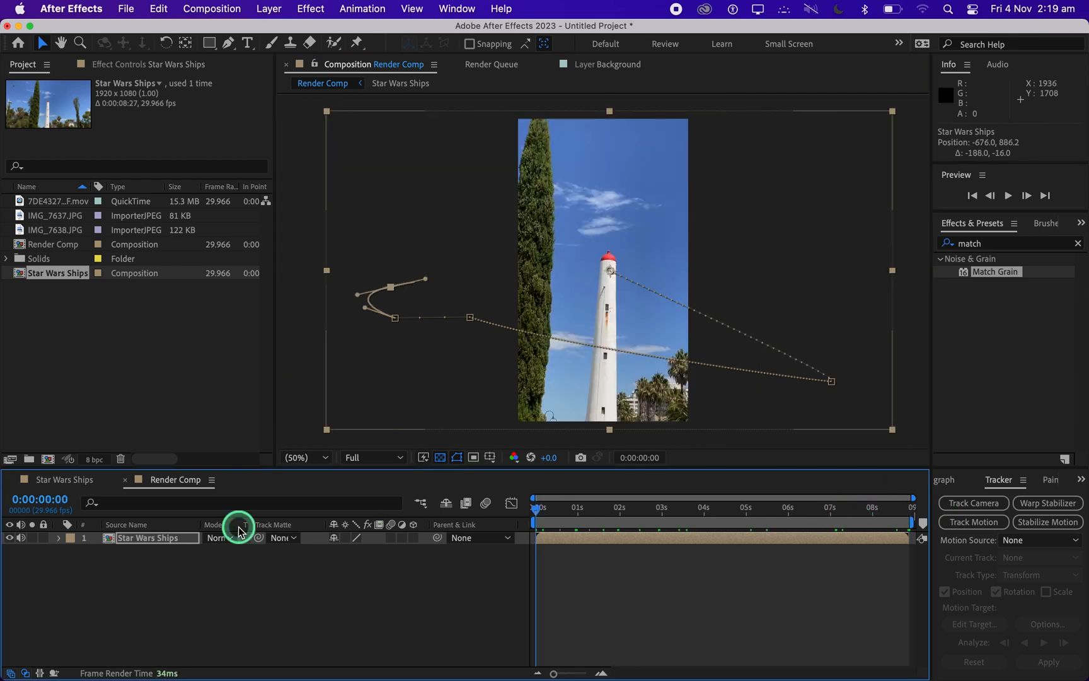
left_click(58, 539)
left_click(358, 589)
type("1")
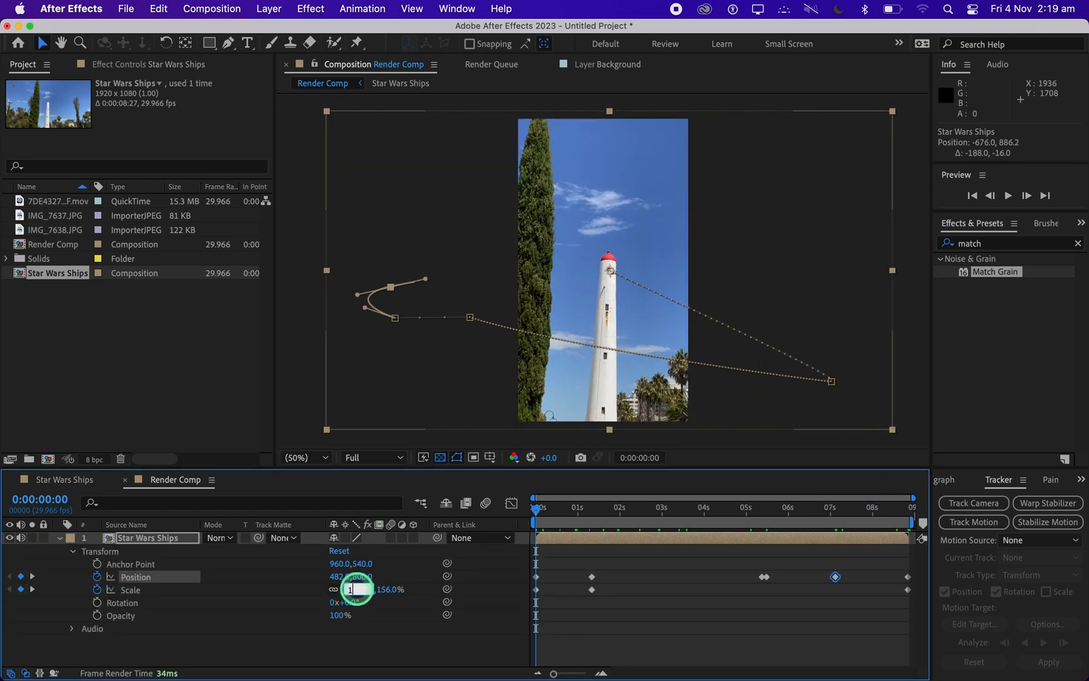
type("50")
key("Return")
left_click_drag(533, 513, 948, 551)
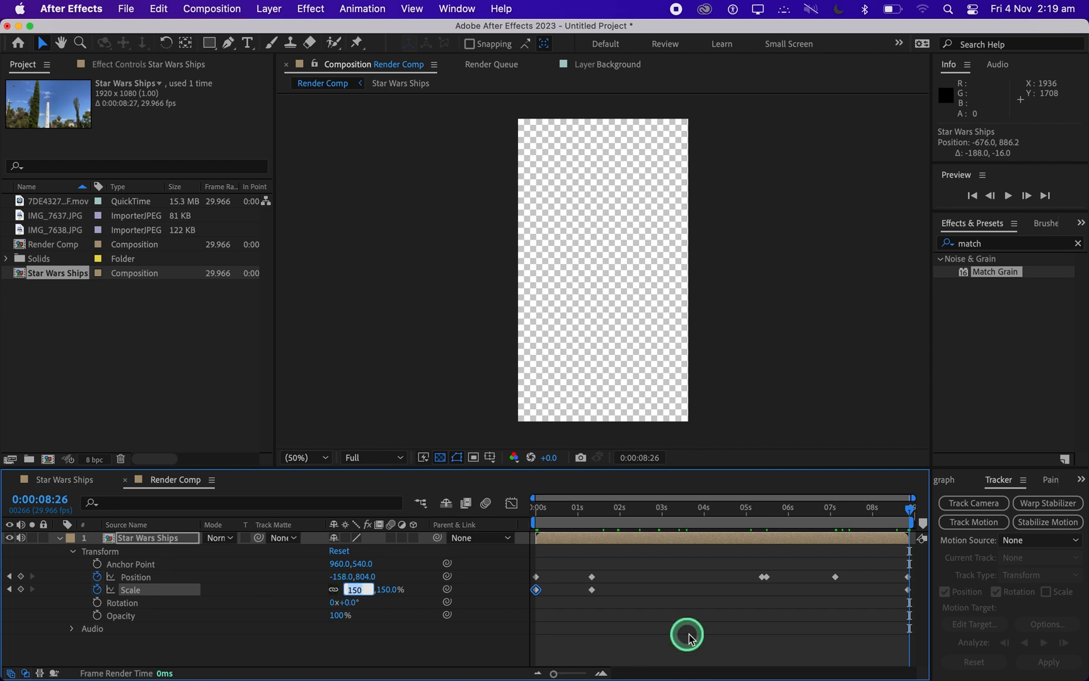
left_click(907, 508)
left_click(354, 588)
type("160")
key("Return")
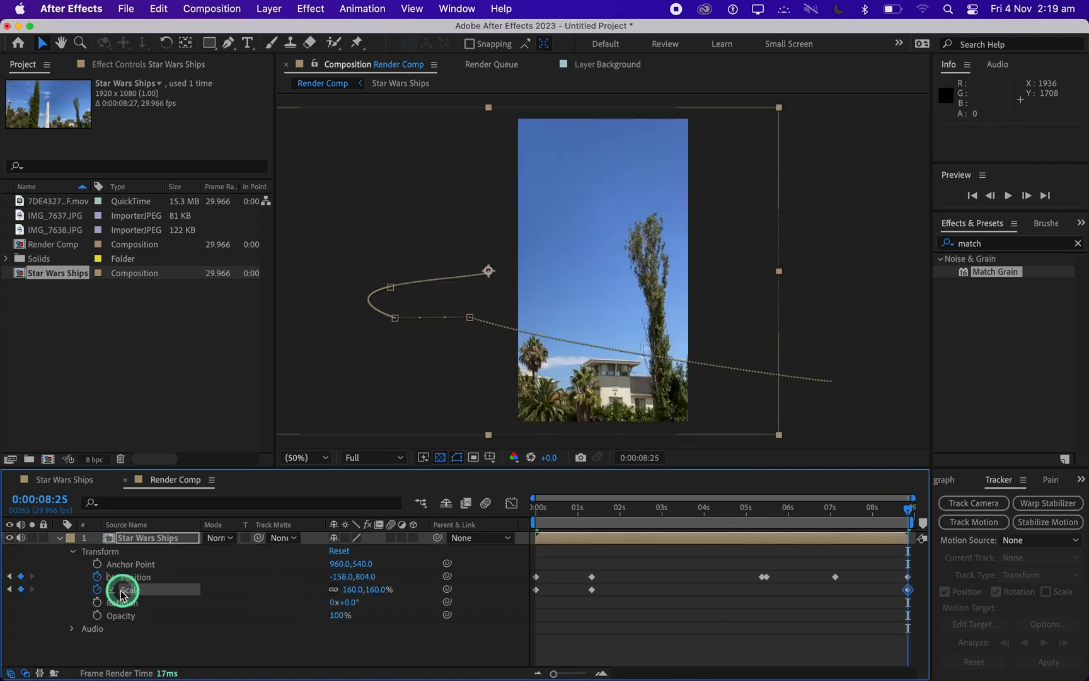
Apply the expression wiggle(1,10) to the Star Wars Ships layer's position and collapse its properties.
key("Home")
left_click(96, 577, "alt")
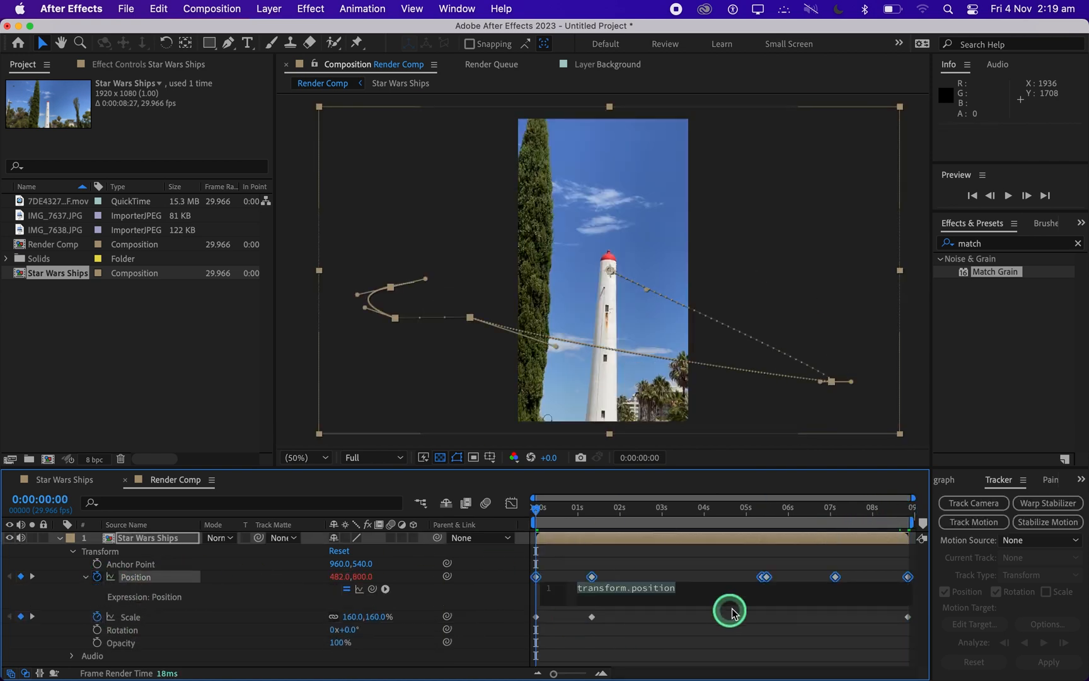
left_click(735, 595)
left_click_drag(673, 597, 522, 591)
type("wiggl")
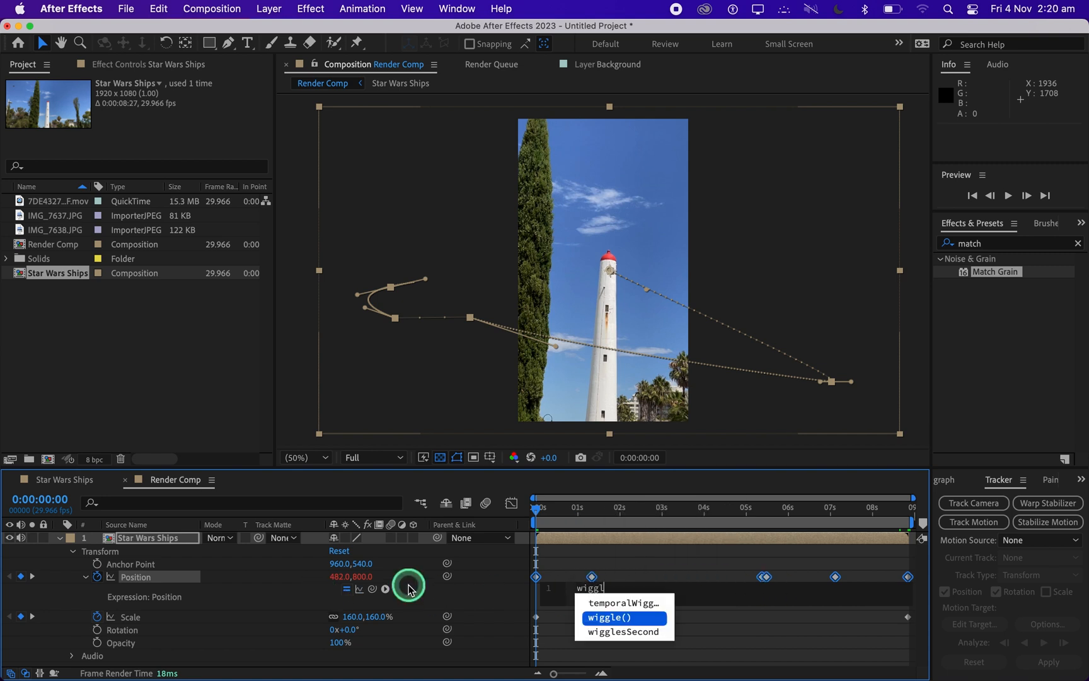
type("e")
left_click(653, 619)
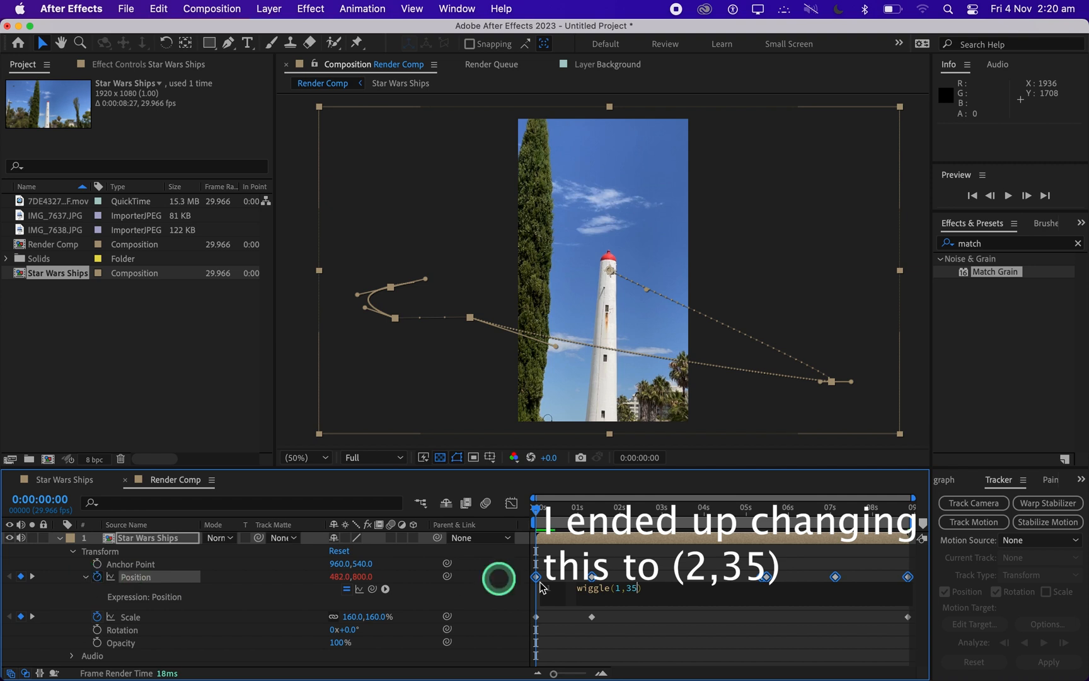
left_click(744, 597)
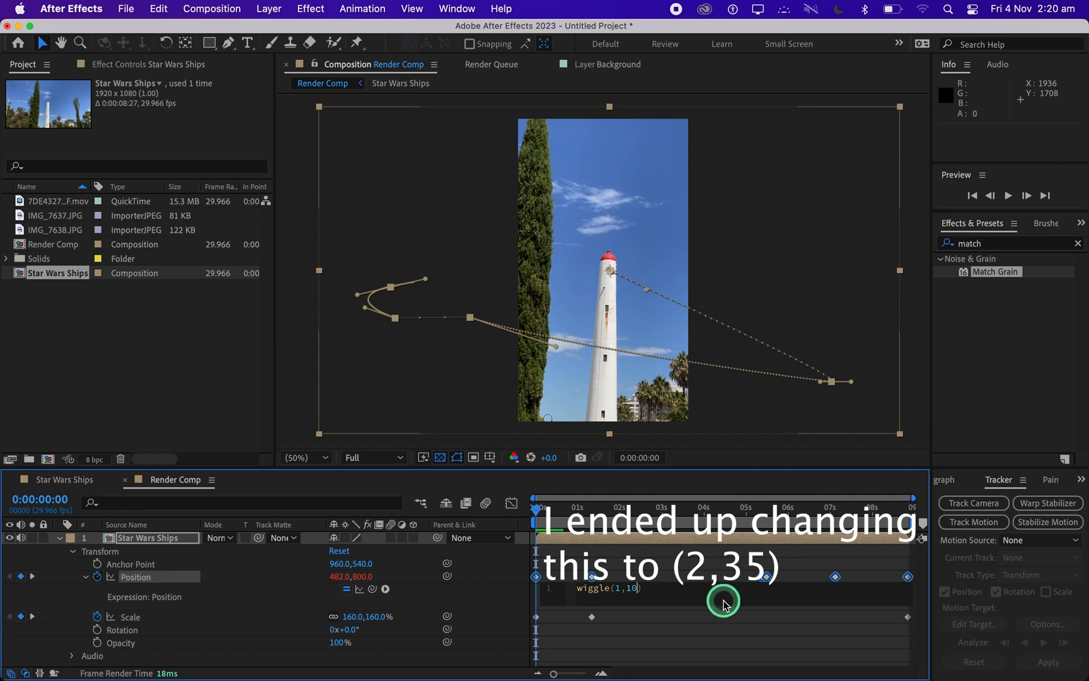
left_click(86, 577)
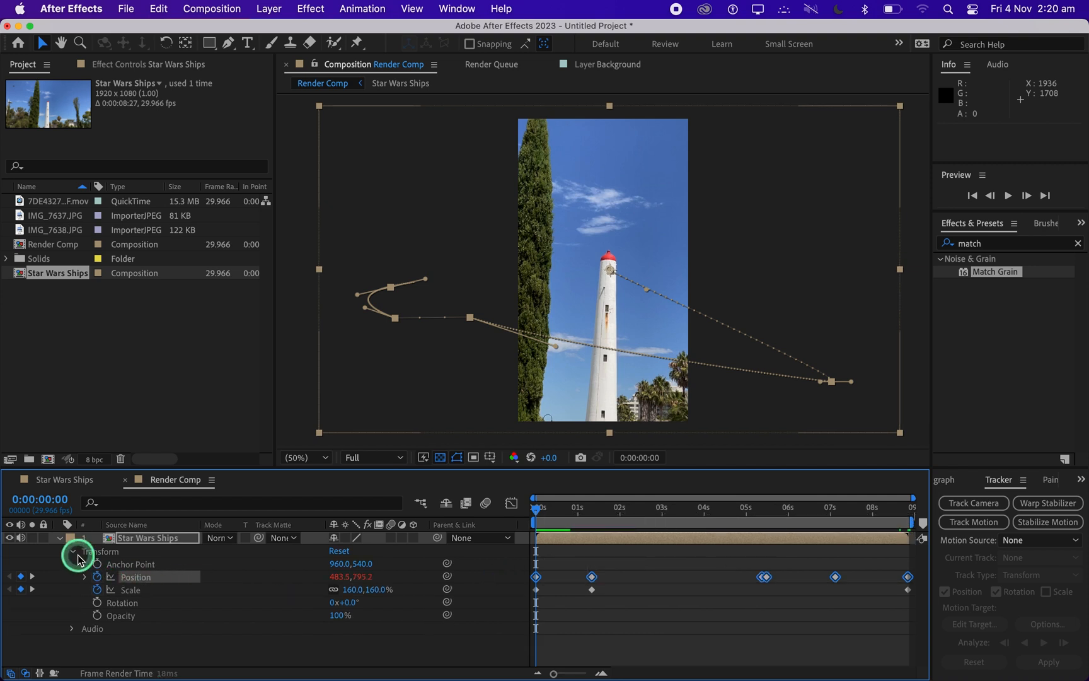
left_click(71, 550)
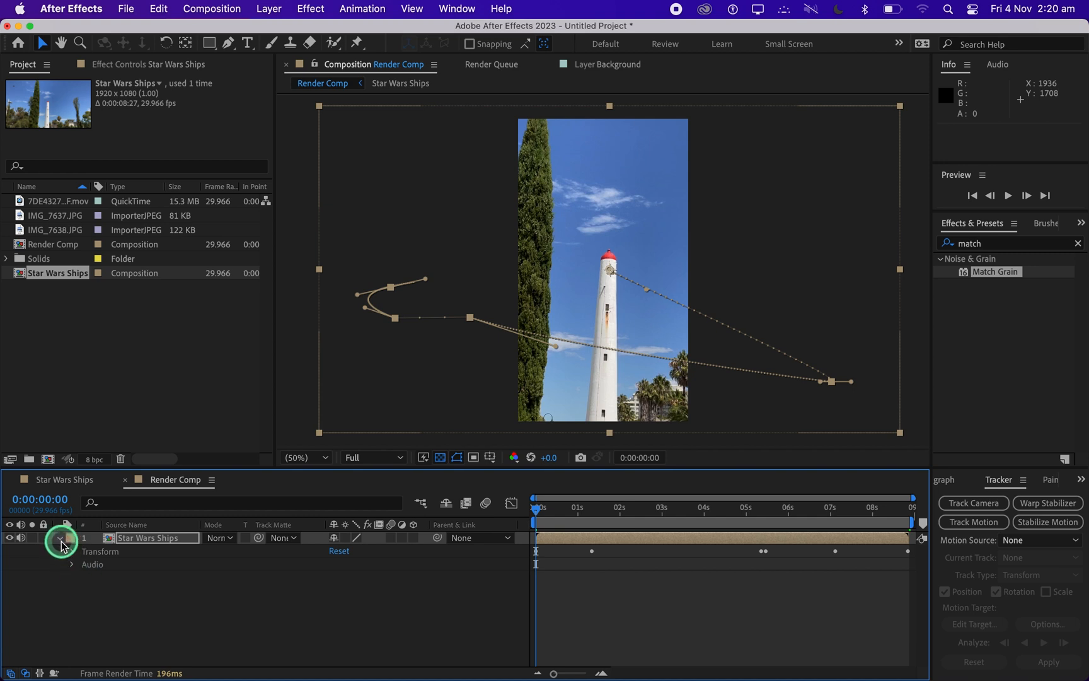
left_click(61, 539)
Find the Noise effect and apply it to the Star Wars Ships layer in Render Comp.
left_click(138, 537)
left_click(1058, 326)
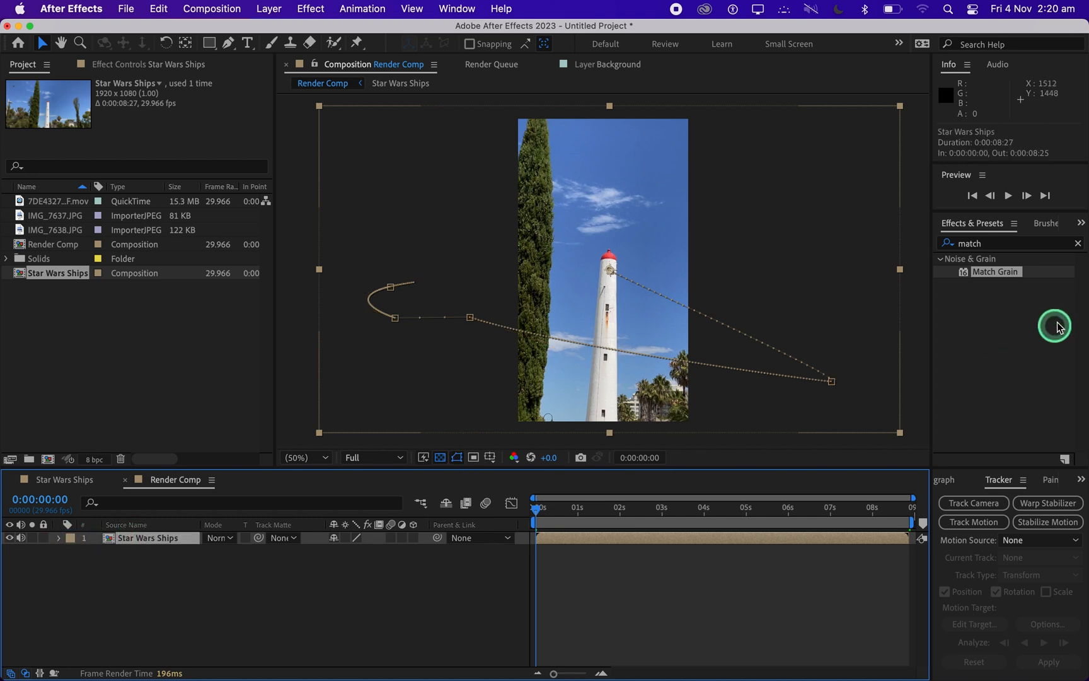
left_click(1079, 242)
left_click(1057, 243)
type("nois")
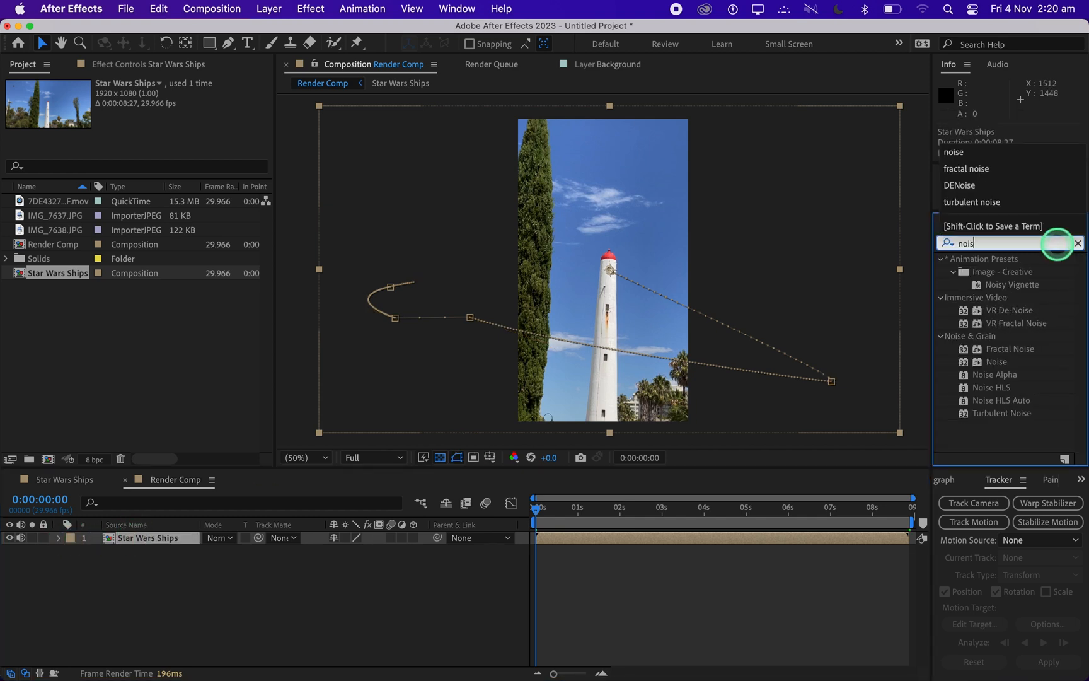
type("e")
left_click_drag(1021, 331, 293, 539)
left_click(8, 95)
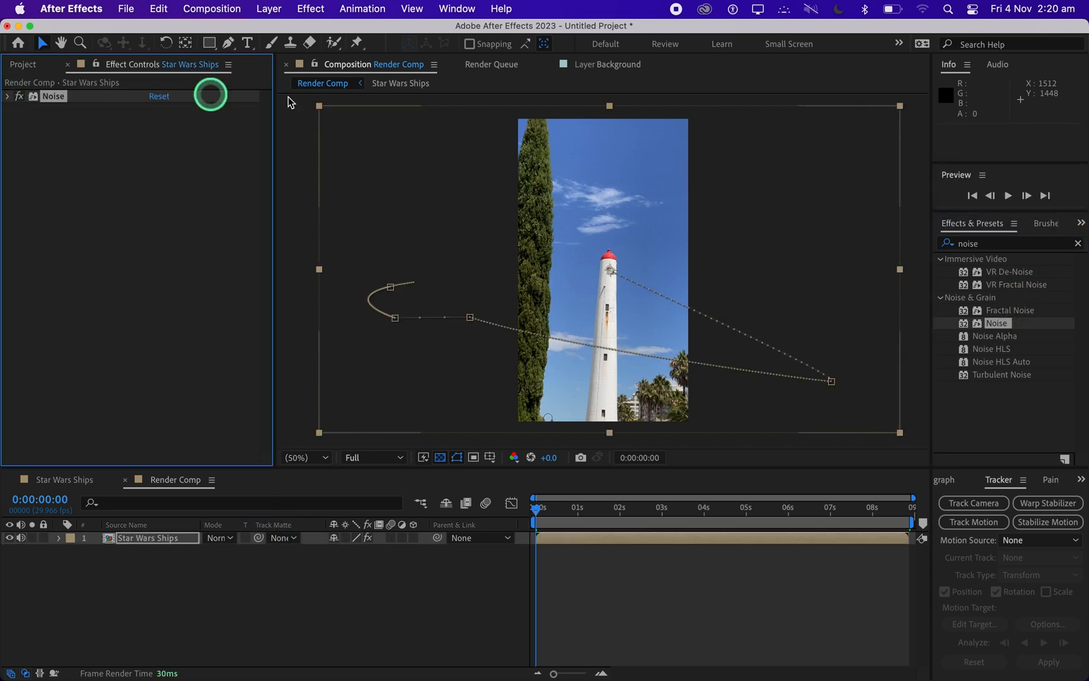
Apply the Add Grain effect to the Star Wars Ships layer and set its viewing mode to Final Output.
left_click(1078, 245)
type("add grain")
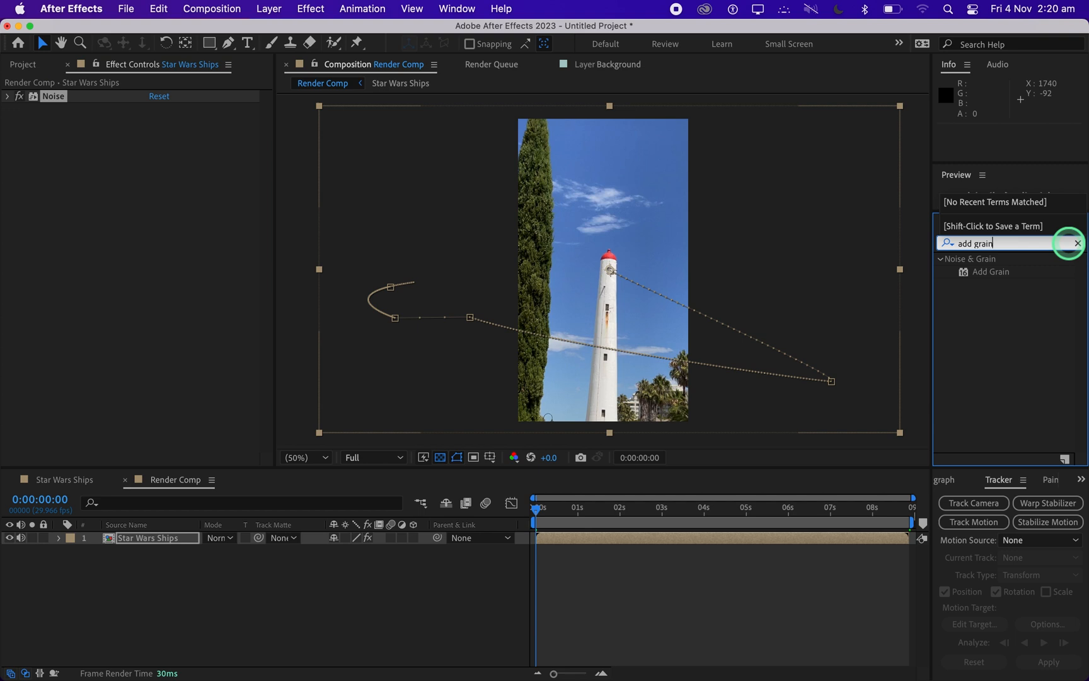
left_click_drag(991, 271, 348, 539)
left_click(211, 123)
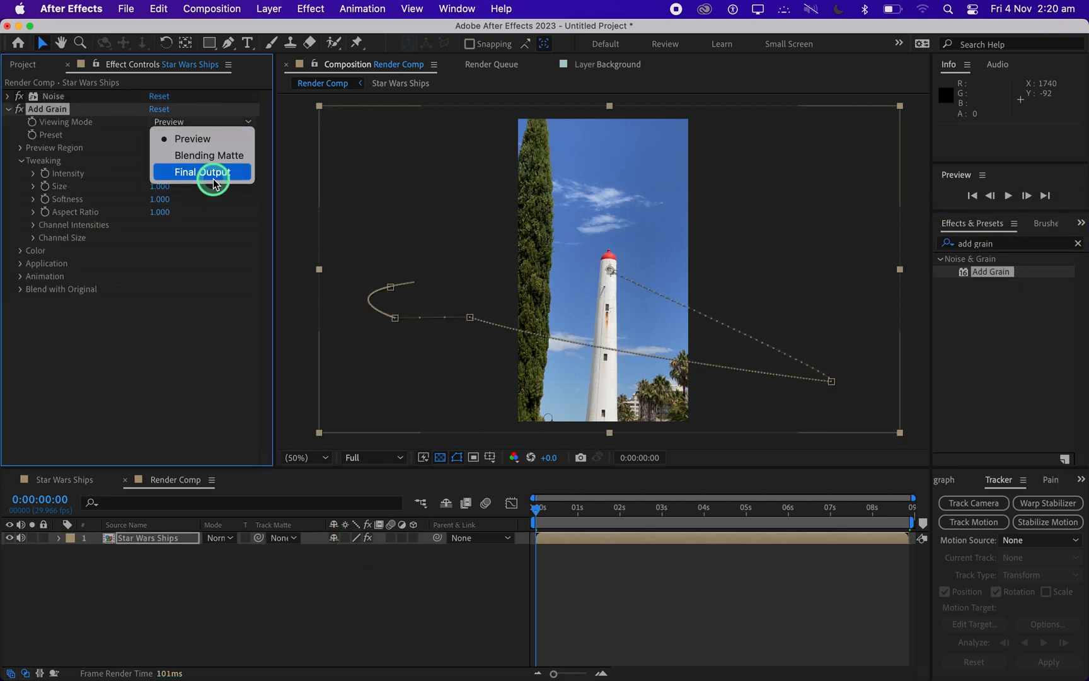
left_click(213, 182)
Set Add Grain's Blend with Original amount to 70%.
left_click(21, 290)
left_click(156, 302)
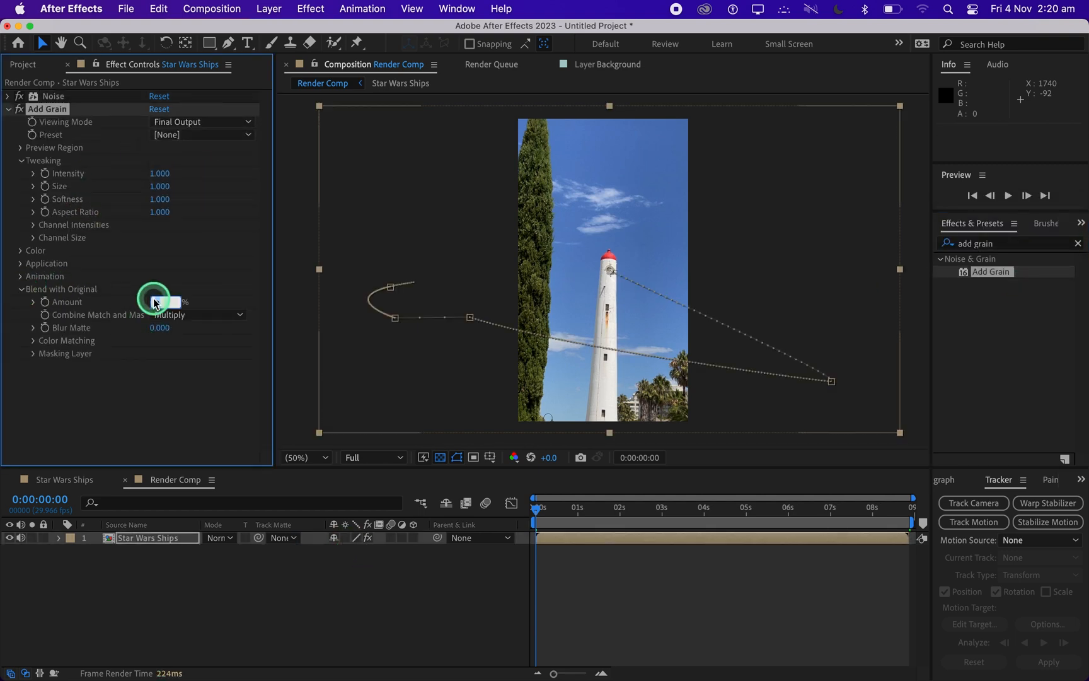
left_click(396, 600)
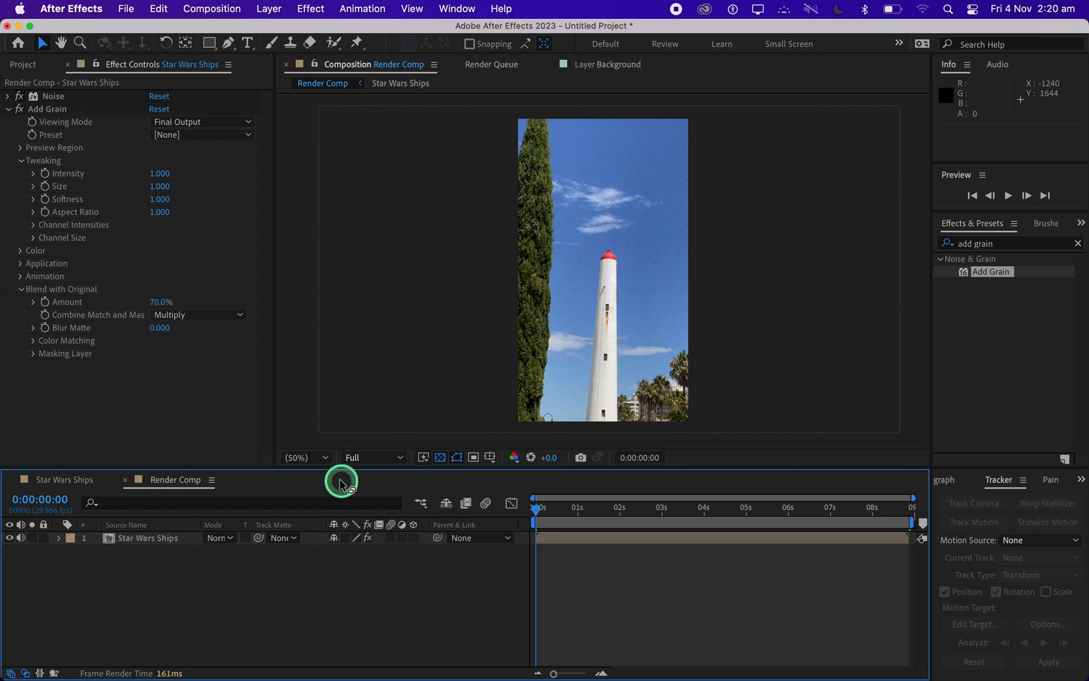
Magnify the composition to 400% and try Add Grain's Blend with Original at 81% with the Screen combine mode.
left_click(306, 455)
left_click(311, 373)
left_click(48, 111)
mouse_move(158, 301)
left_mouse_down()
mouse_move(224, 301)
mouse_move(159, 301)
left_mouse_up()
left_click(157, 312)
left_click(171, 346)
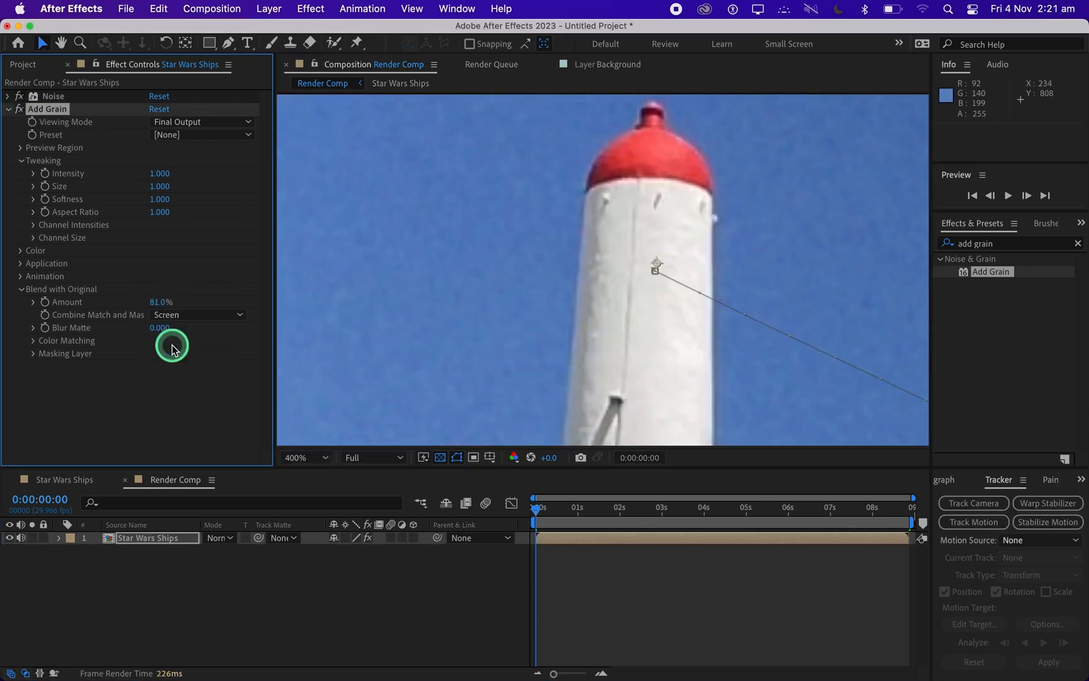
Delete the Add Grain effect, reapply it to the Star Wars Ships layer, and set its viewing mode to Final Output.
left_click(18, 110)
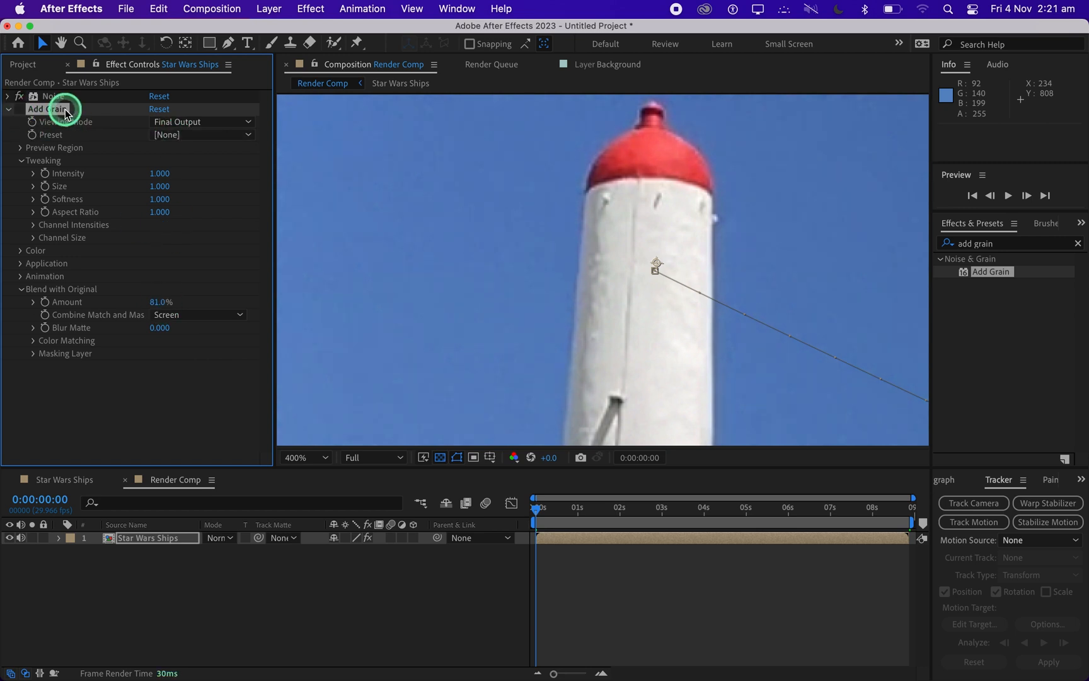
key("Delete")
double_click(1010, 272)
left_click(204, 122)
left_click(189, 167)
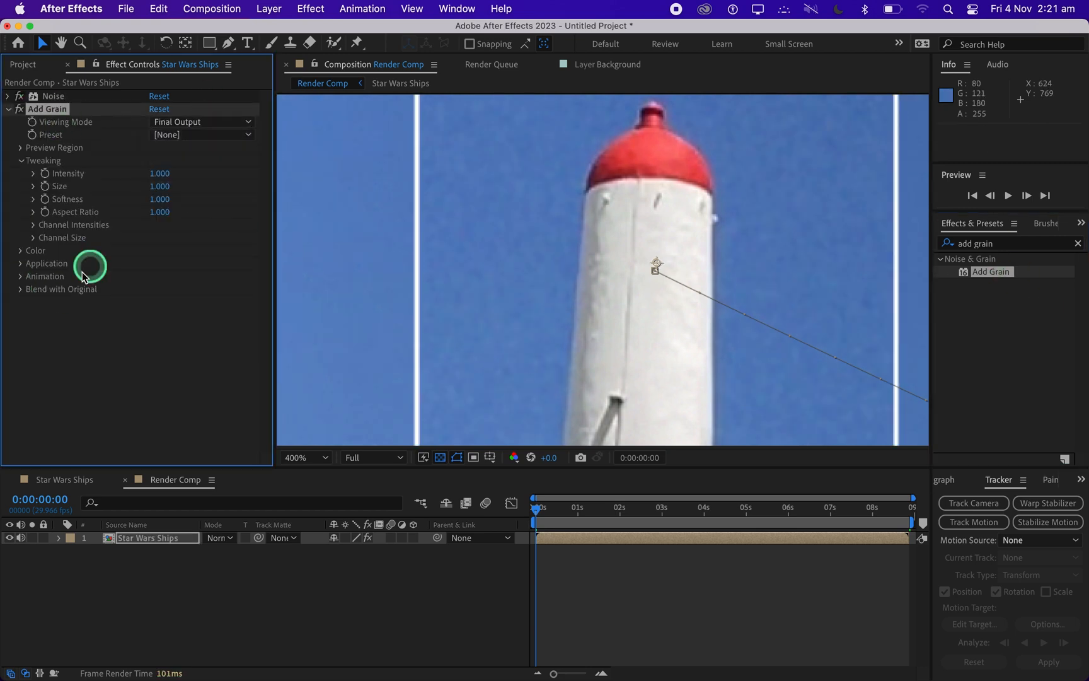
Set Add Grain's Blend with Original amount to 90% and its Intensity to 0.500, and collapse the effect.
left_click(25, 289)
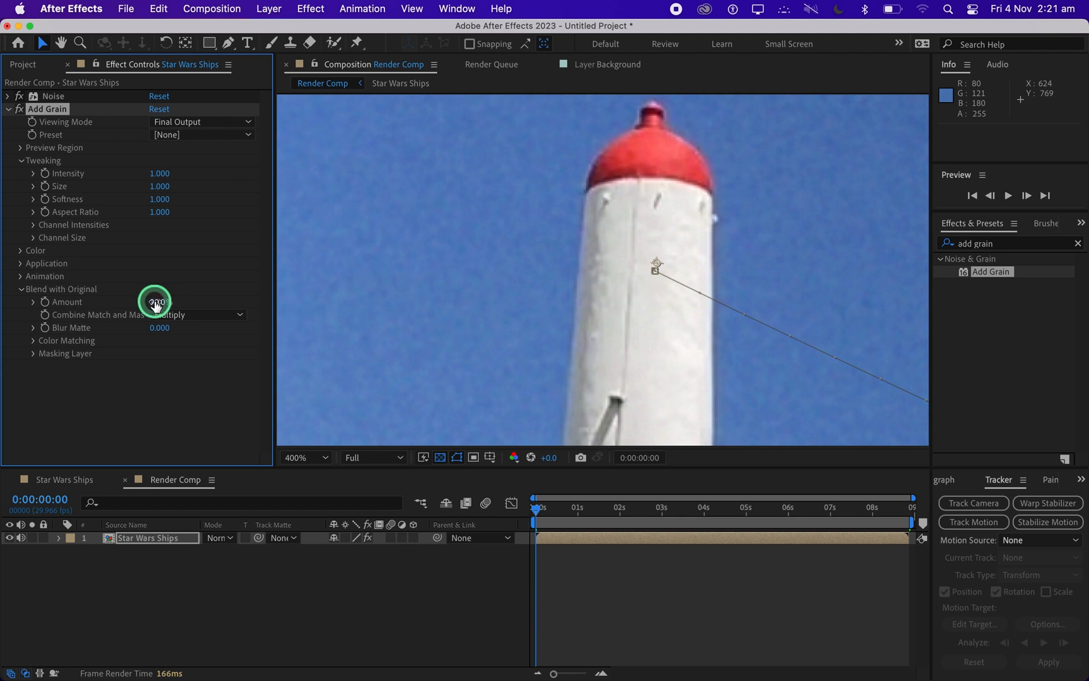
left_click_drag(155, 305, 162, 181)
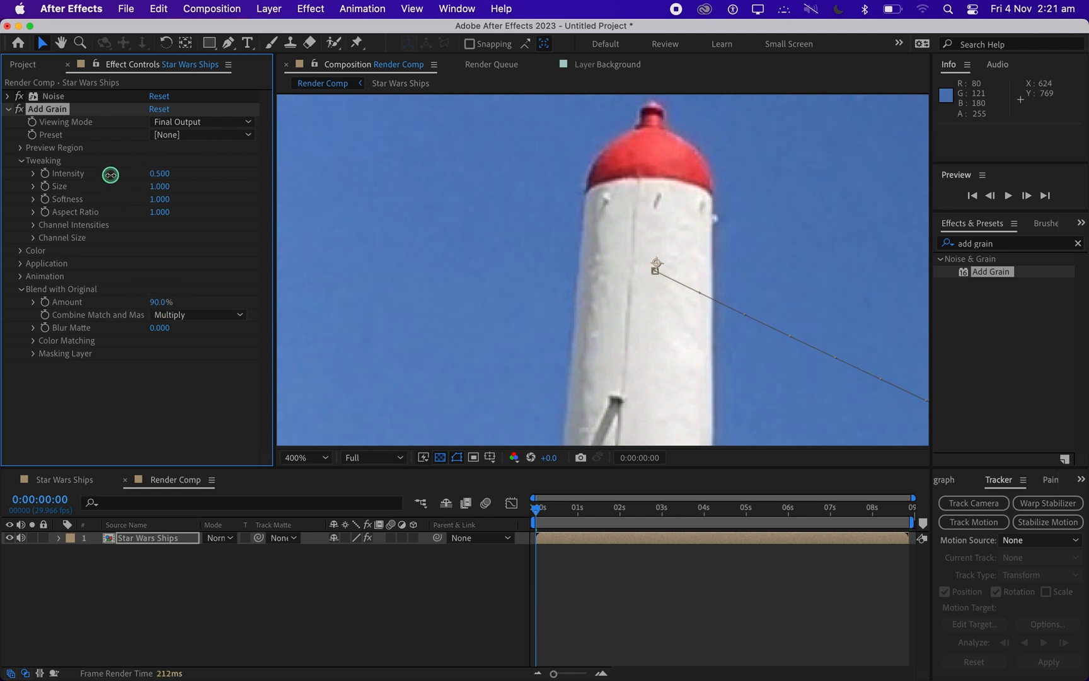
left_click(12, 112)
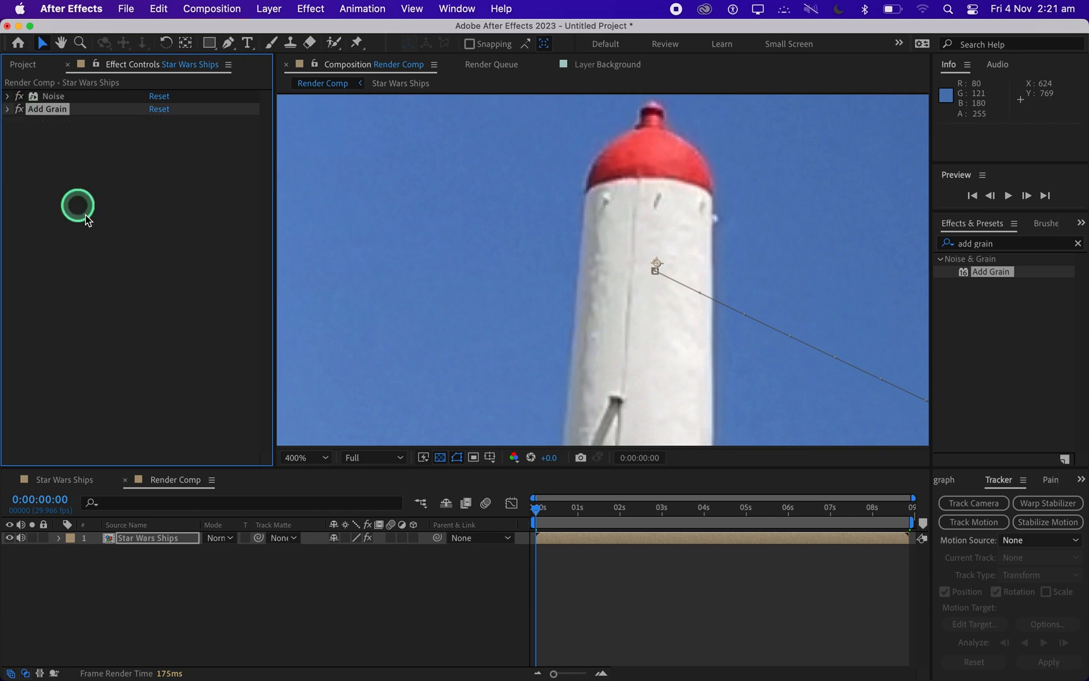
Enable motion blur for the Star Wars Ships layer in Render Comp.
left_click(311, 449)
left_click(312, 196)
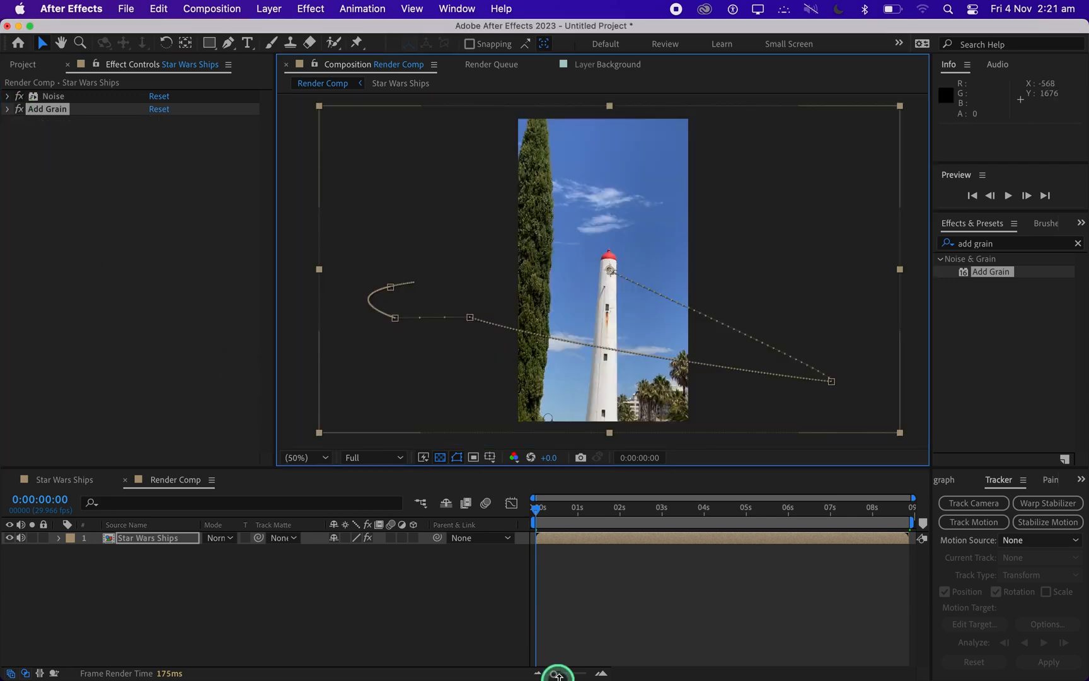
left_click_drag(548, 510, 597, 526)
left_click(391, 537)
Find the Camera Lens Blur effect and apply it to the Star Wars Ships layer.
left_click(1077, 243)
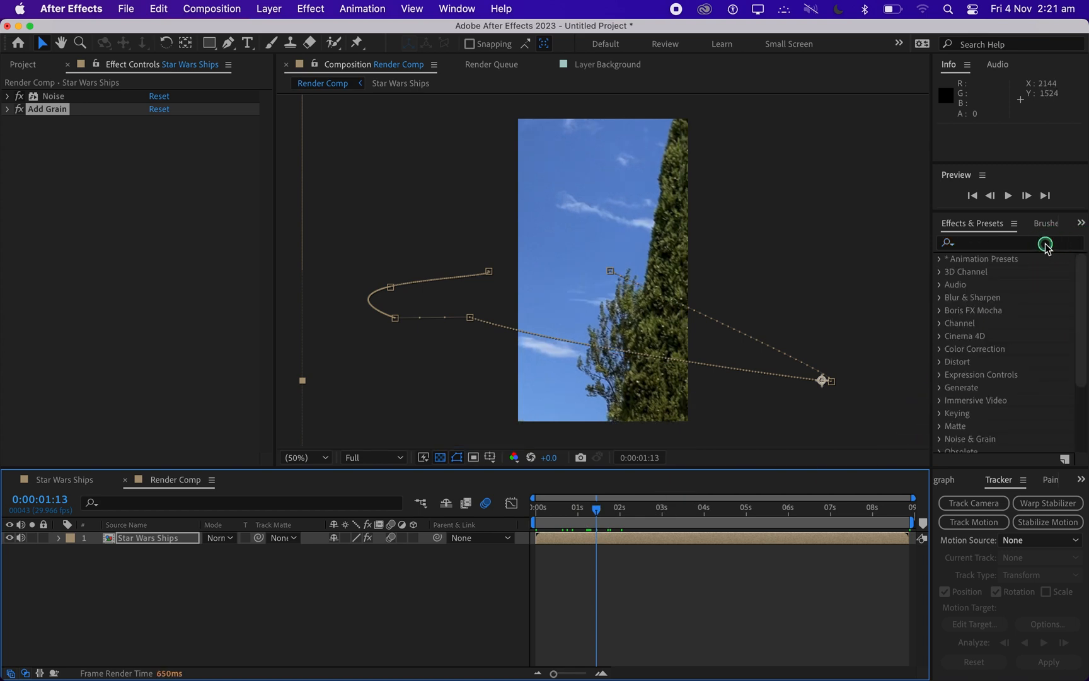
left_click(1045, 246)
type("camera")
left_click_drag(1034, 325, 195, 540)
Set Camera Lens Blur's Blur Radius to 0 and create its first keyframe at 0:00:00:25.
left_click_drag(597, 511, 573, 510)
left_click(155, 134)
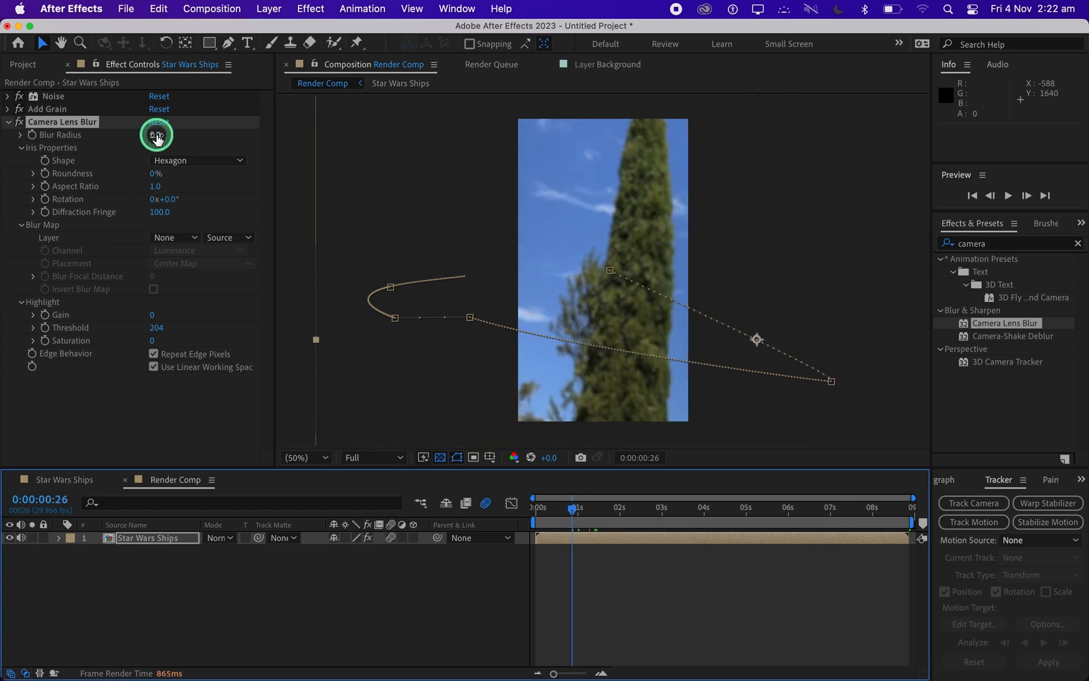
left_click(550, 467)
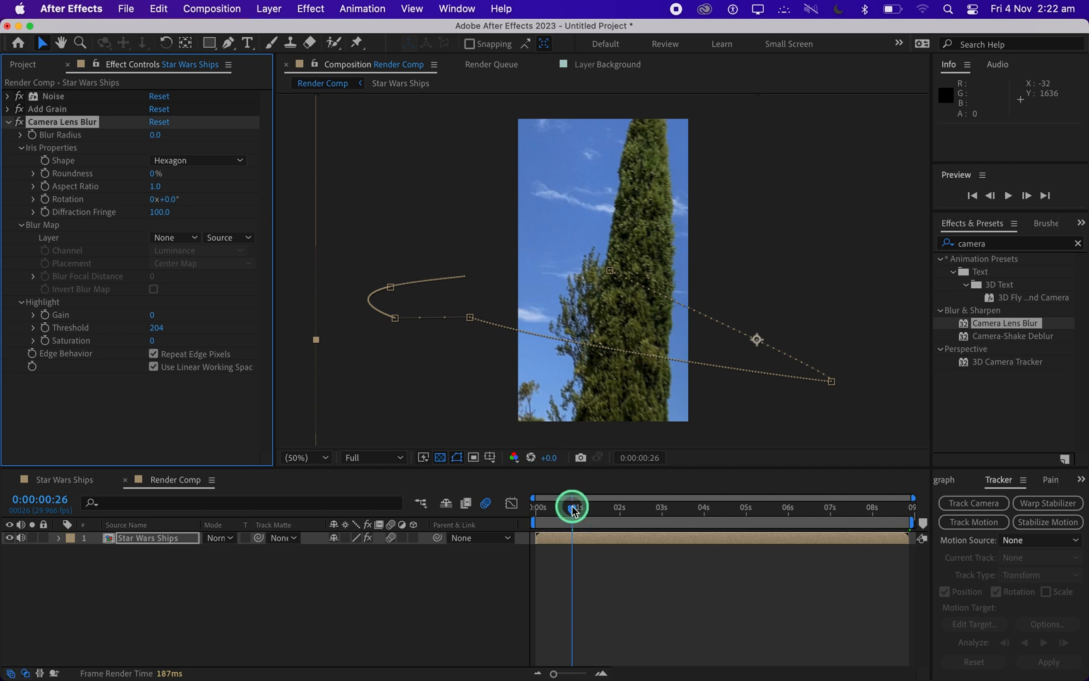
left_click_drag(573, 511, 571, 510)
left_click(31, 136)
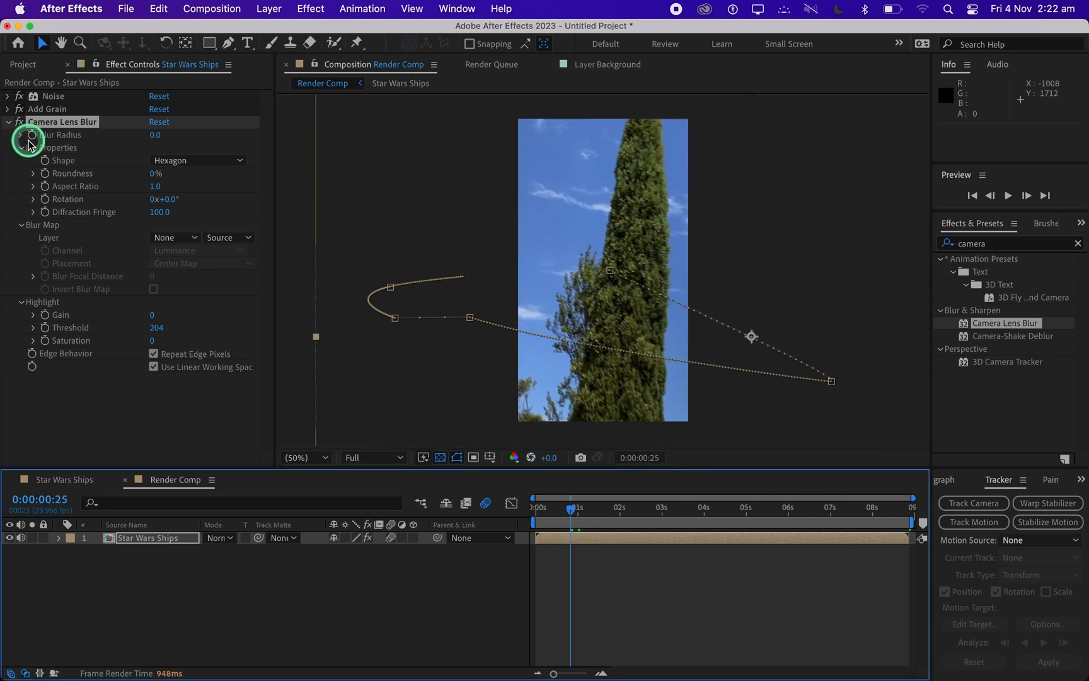
left_click(30, 135)
Add a Blur Radius keyframe of 10 at 0:00:01:07.
left_click_drag(573, 510, 588, 508)
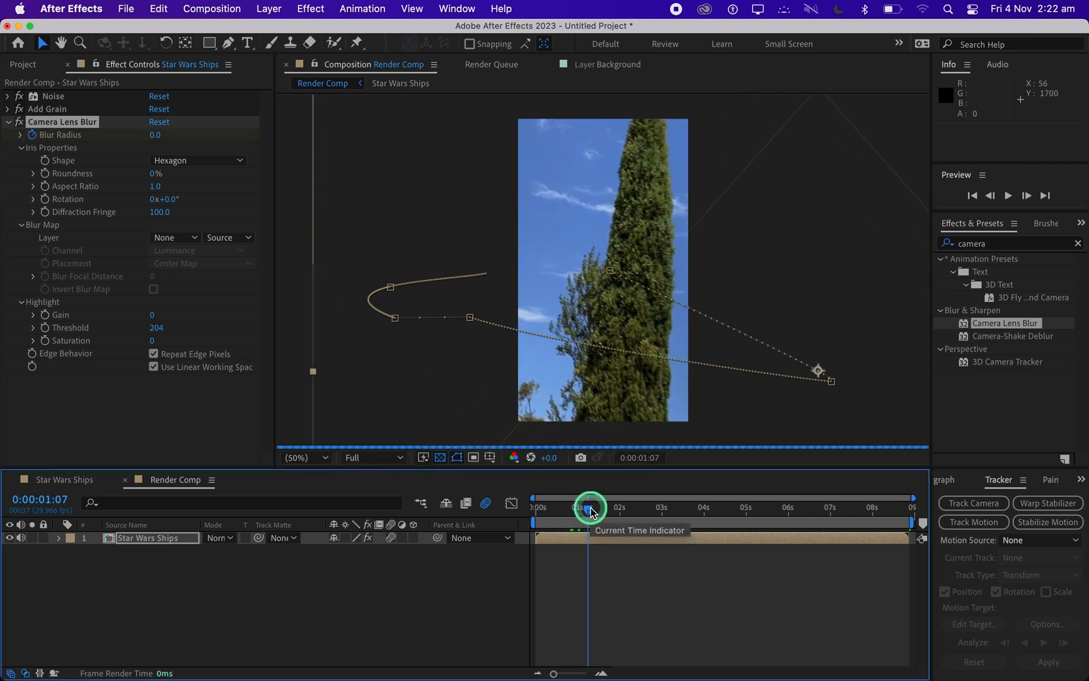
left_click(156, 135)
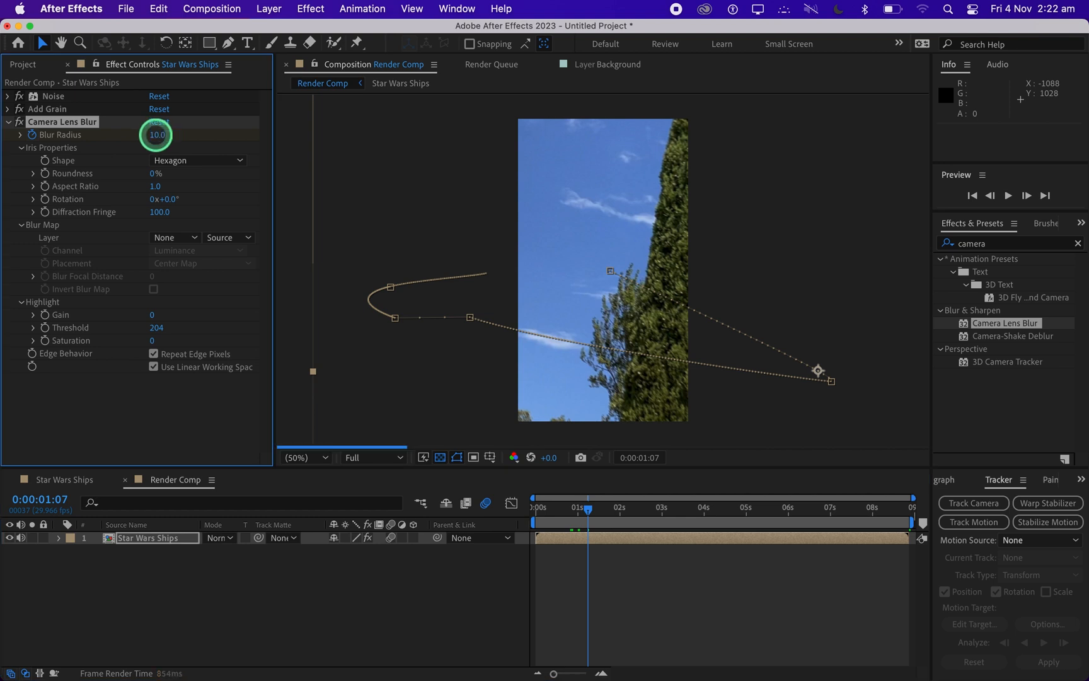
left_click(740, 483)
Adjust the animated Blur Radius at another time, return to the composition's start, and collapse Camera Lens Blur.
left_click_drag(590, 506, 501, 518)
left_click(189, 265)
left_click(152, 135)
left_click(716, 647)
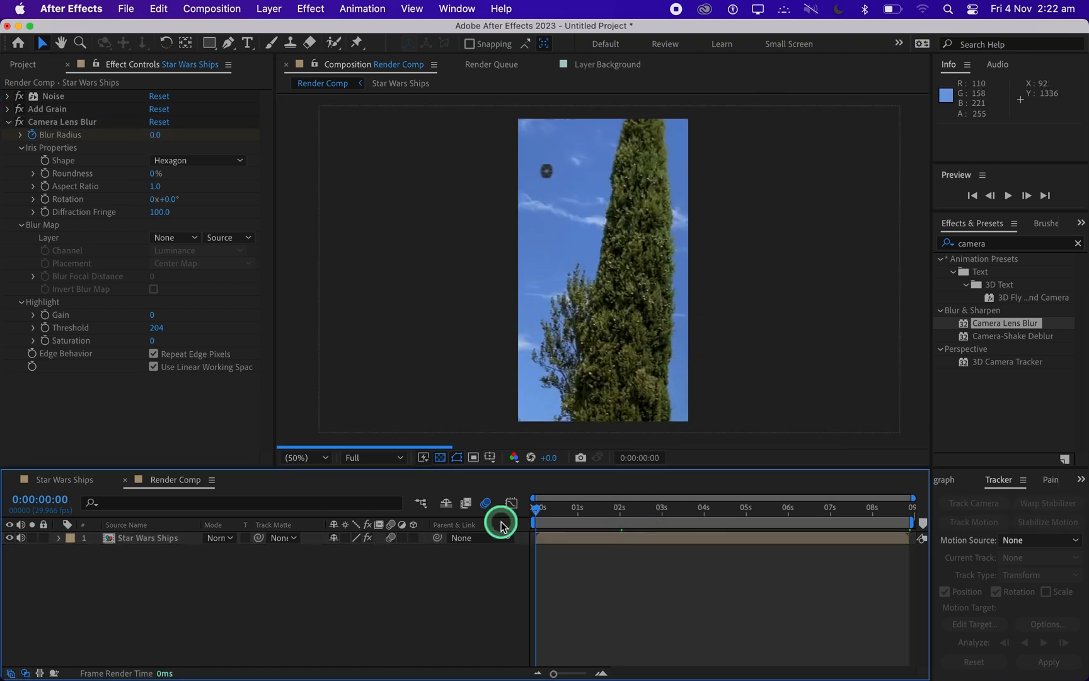
left_click(8, 122)
left_click(218, 571)
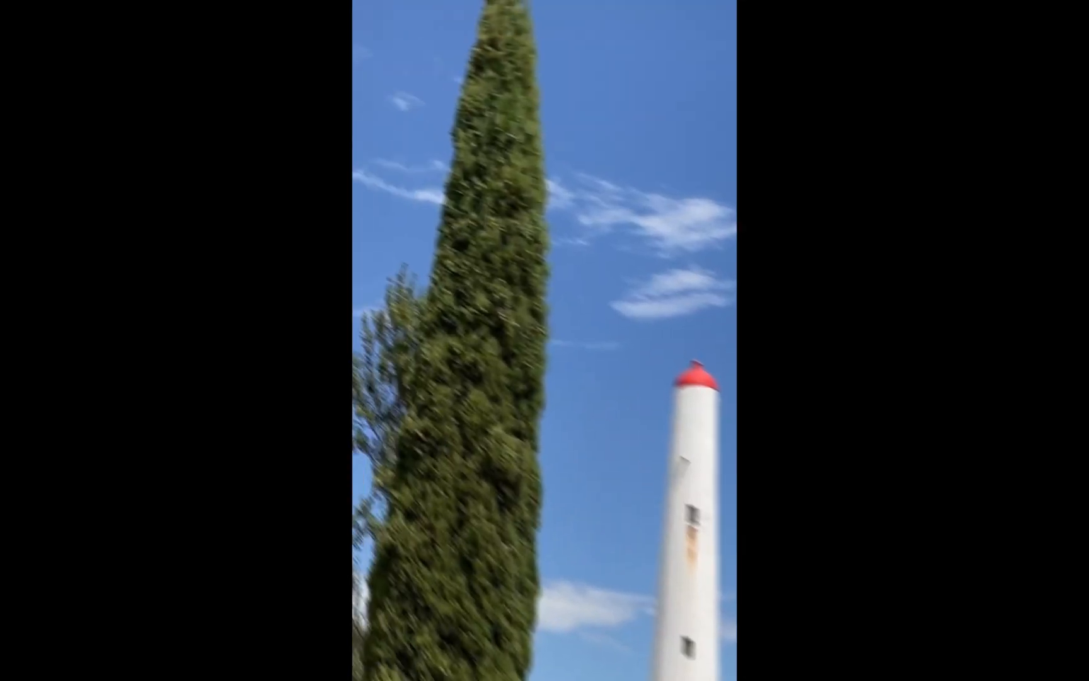